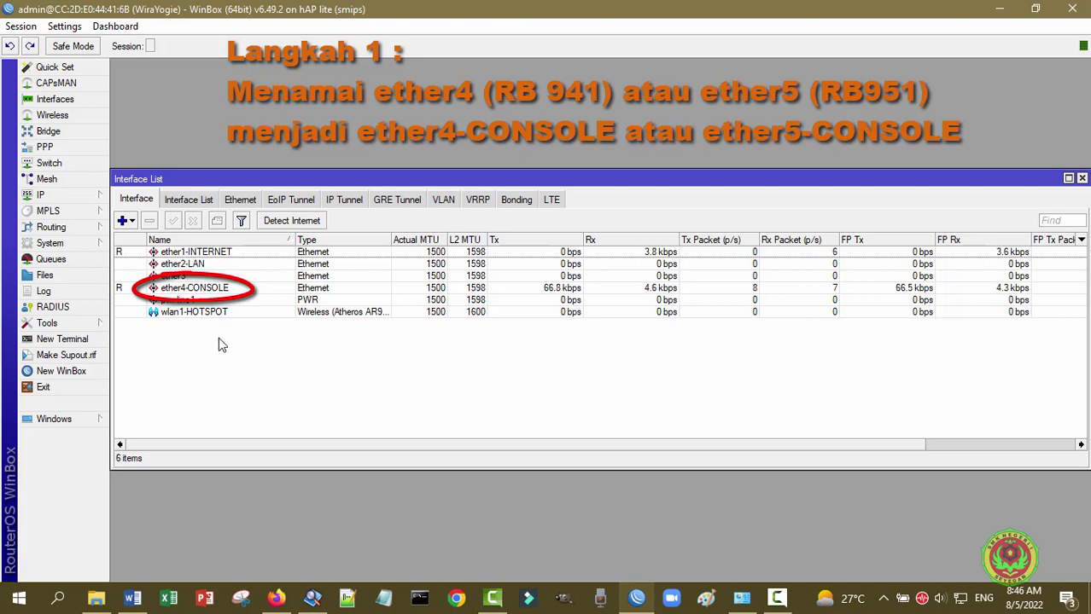
# - Close the Interface List window now that ether4 is named ether4-CONSOLE
pyautogui.click(1082, 179)
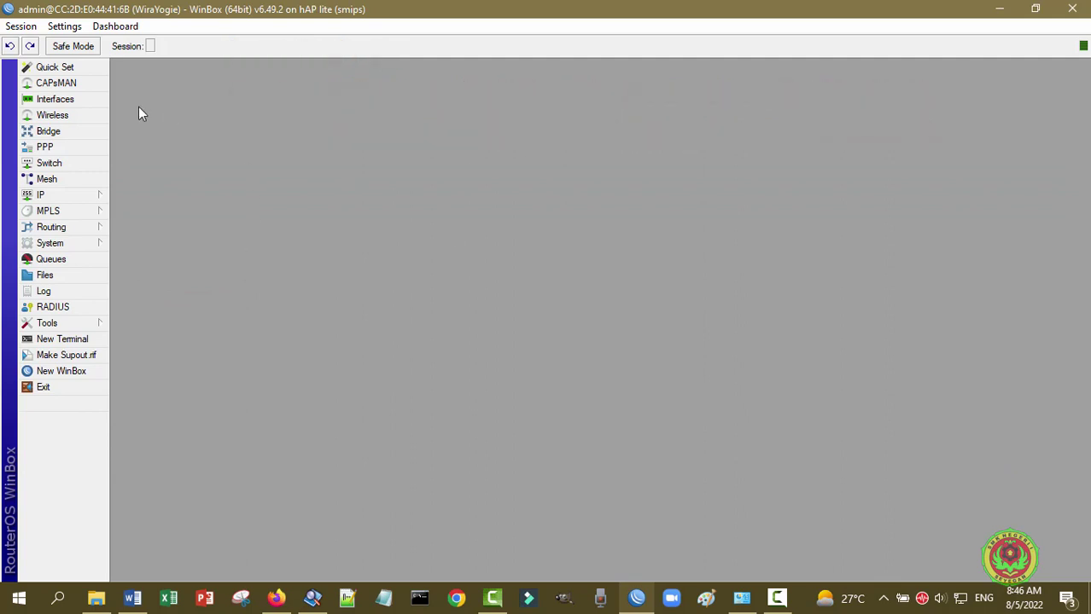
pyautogui.click(78, 193)
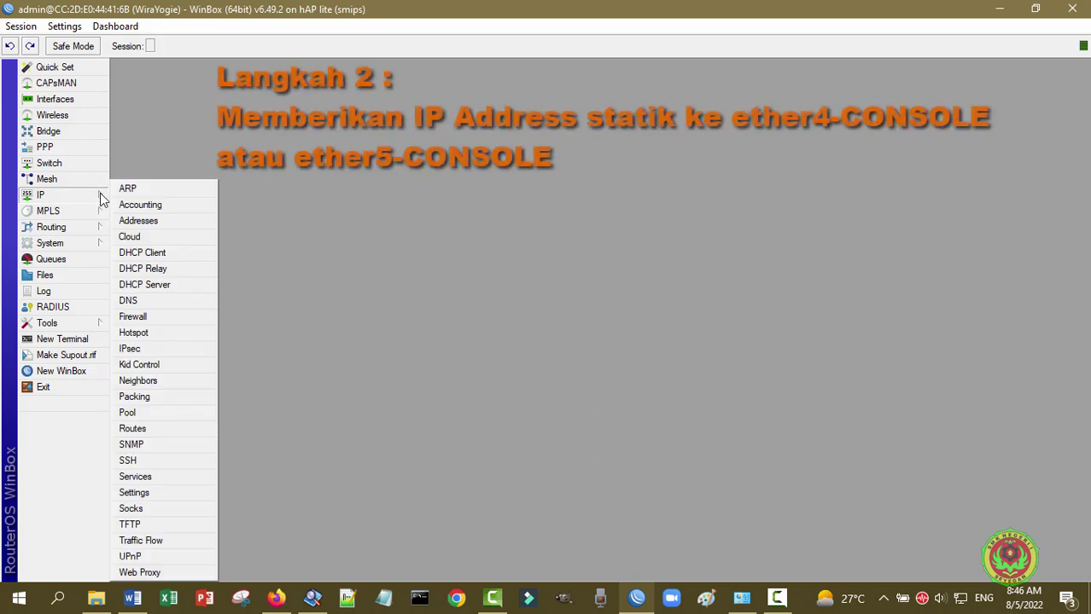
pyautogui.click(138, 221)
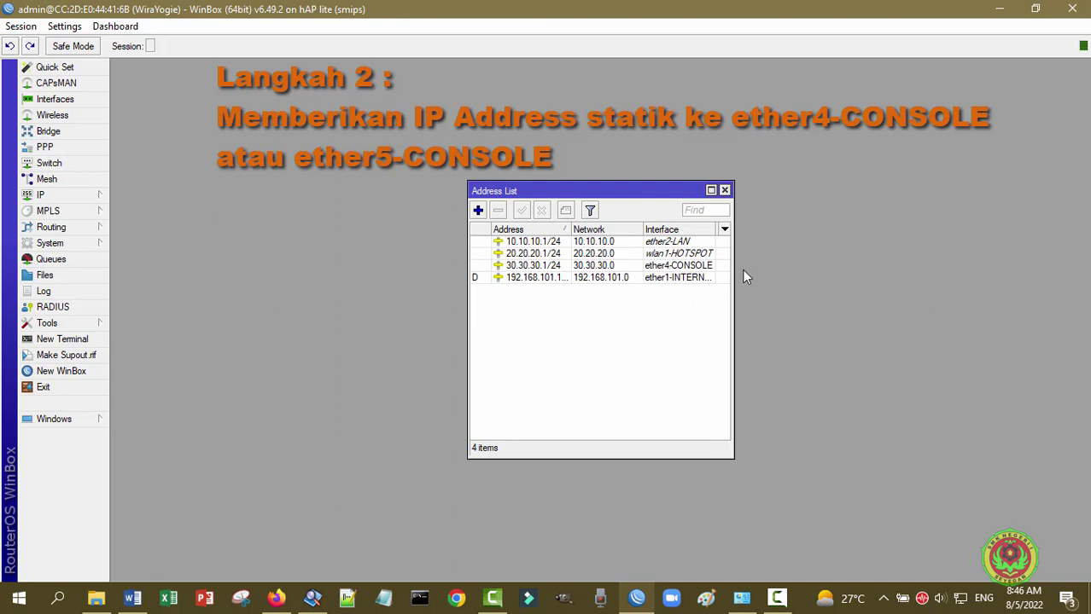
pyautogui.moveTo(732, 269); pyautogui.dragTo(751, 271)
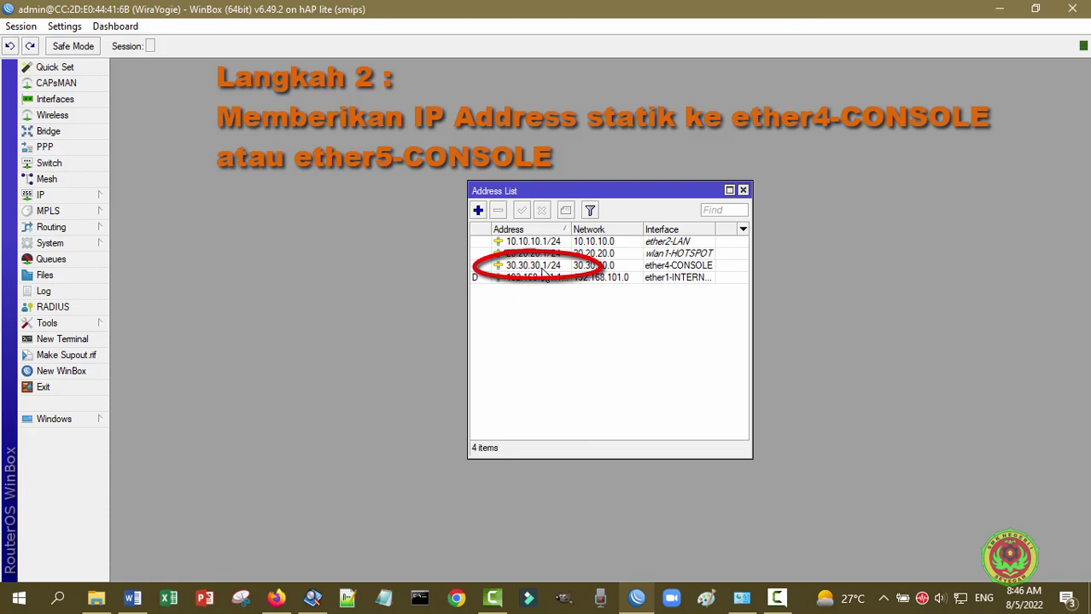
pyautogui.moveTo(564, 273)
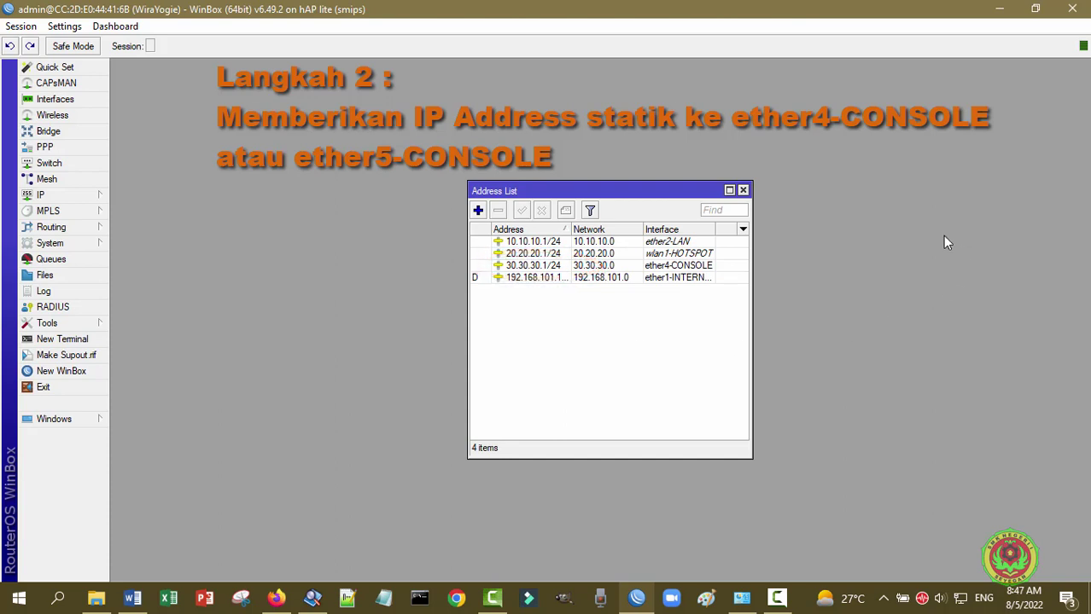
pyautogui.click(743, 191)
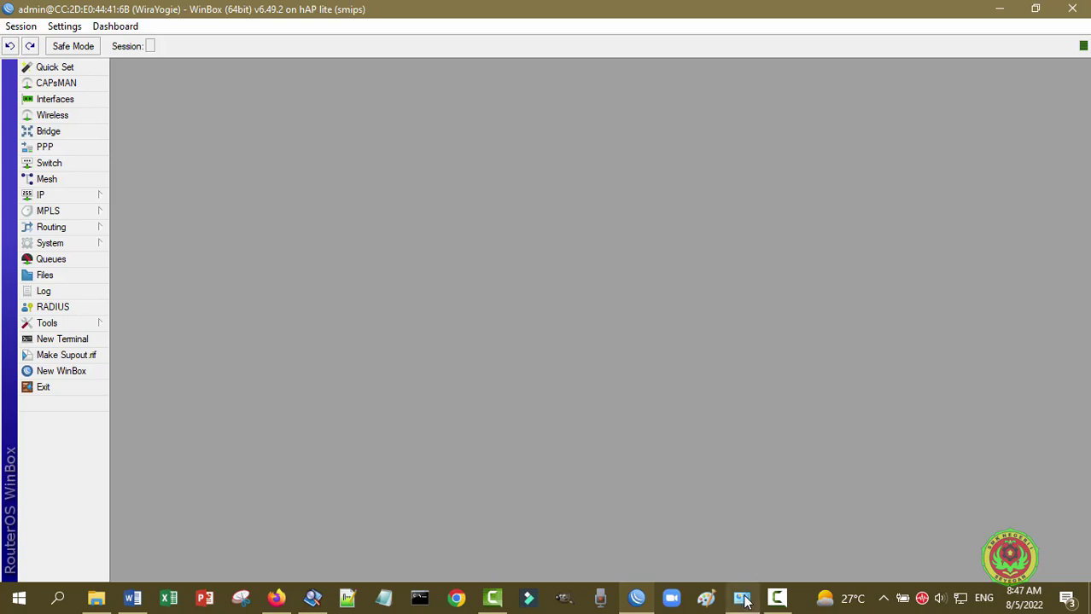
# - Open the Ethernet adapter's properties and select Internet Protocol Version 4 (TCP/IPv4)
pyautogui.moveTo(745, 600)
pyautogui.click(744, 525)
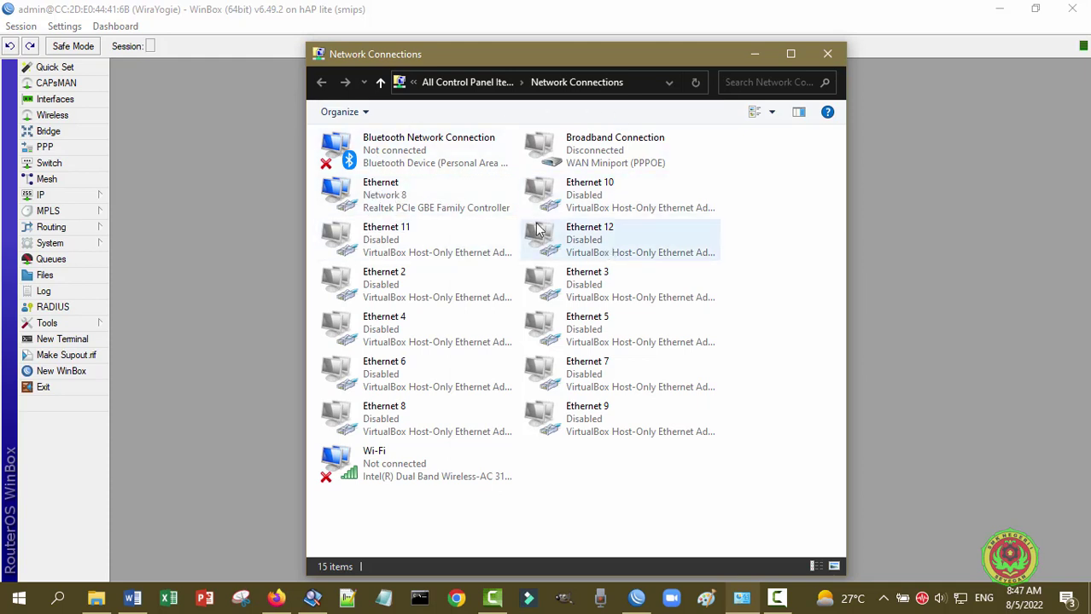
pyautogui.click(456, 190)
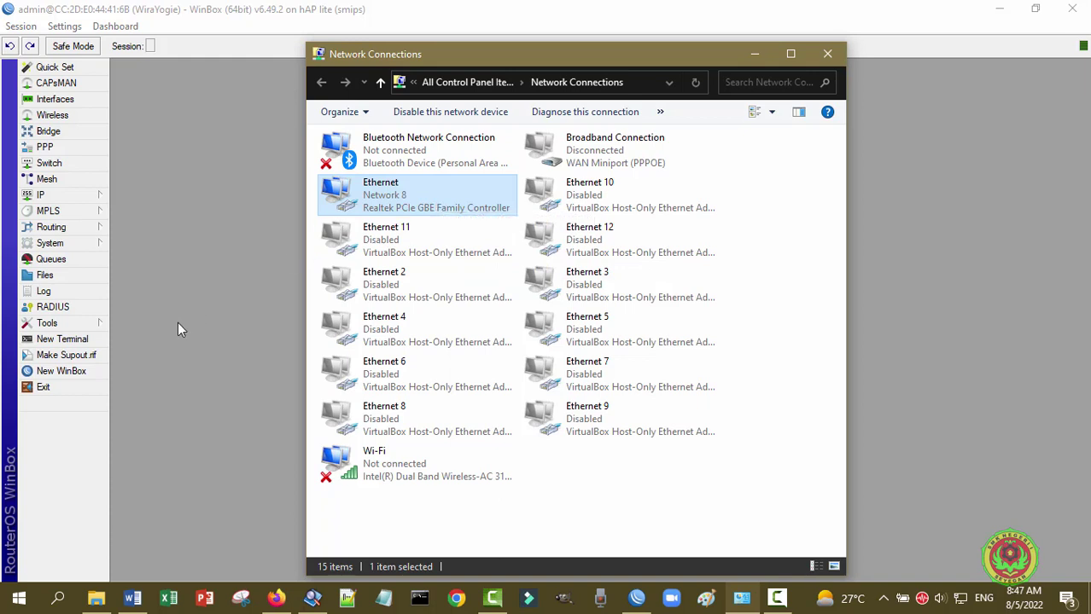
pyautogui.rightClick(466, 187)
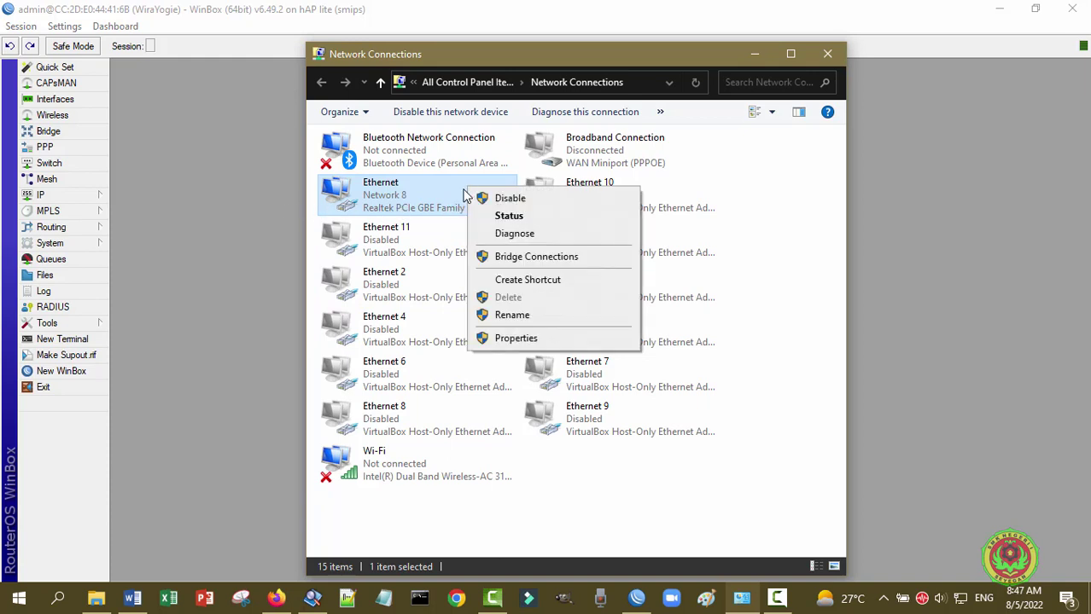
pyautogui.click(511, 339)
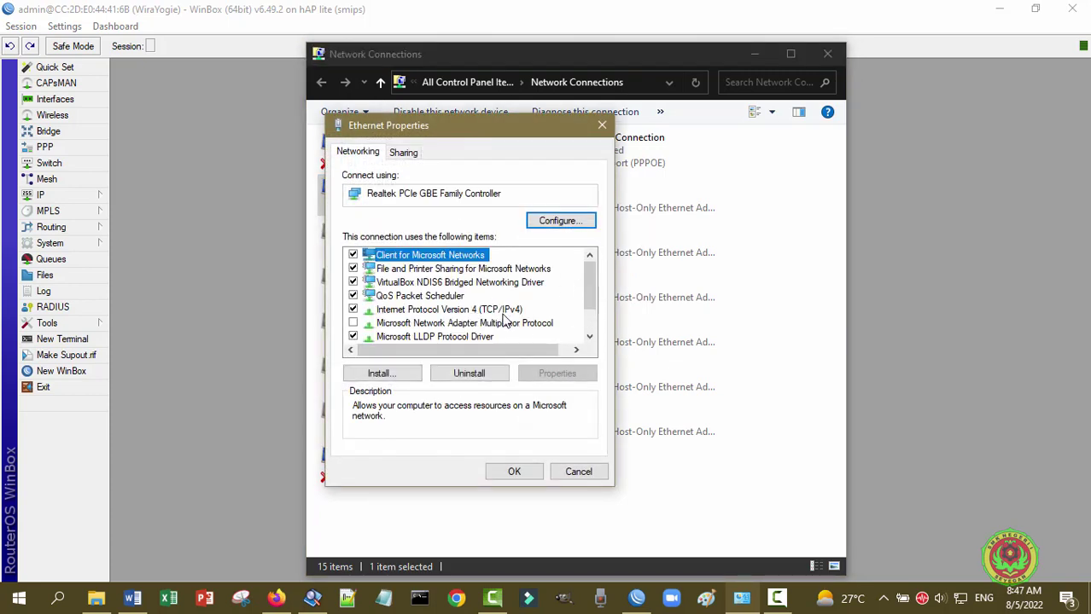
pyautogui.click(505, 311)
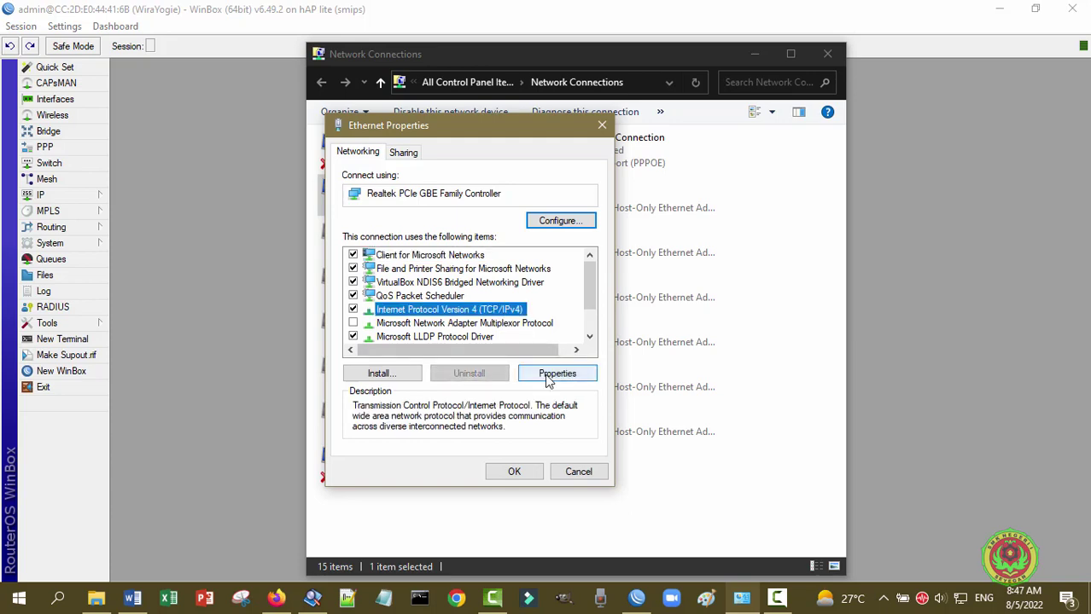
# - Set IPv4 to static 30.30.30.2, mask 255.255.255.0, gateway and DNS 30.30.30.1
pyautogui.click(548, 376)
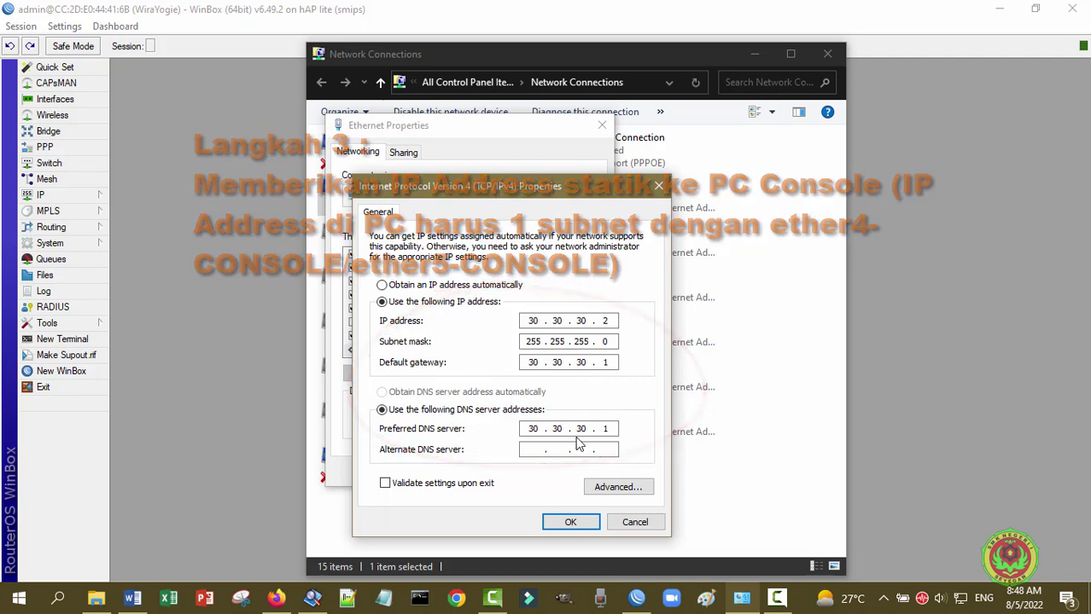
pyautogui.click(580, 526)
pyautogui.click(513, 472)
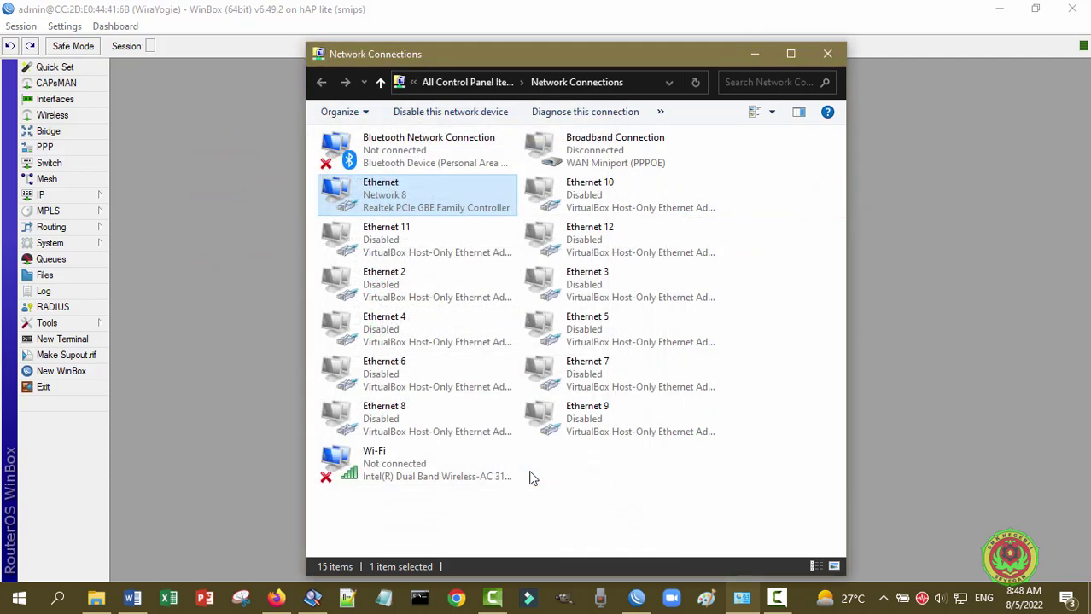
# - Exit the WinBox session and minimize Network Connections to show the topology PDF
pyautogui.click(729, 7)
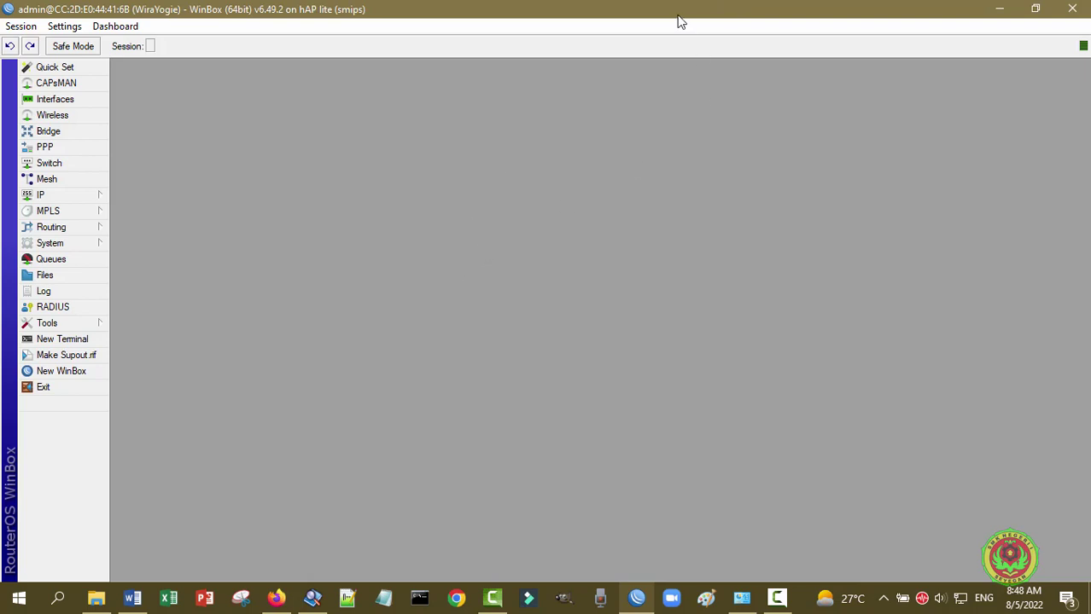
pyautogui.moveTo(678, 22); pyautogui.dragTo(691, 49)
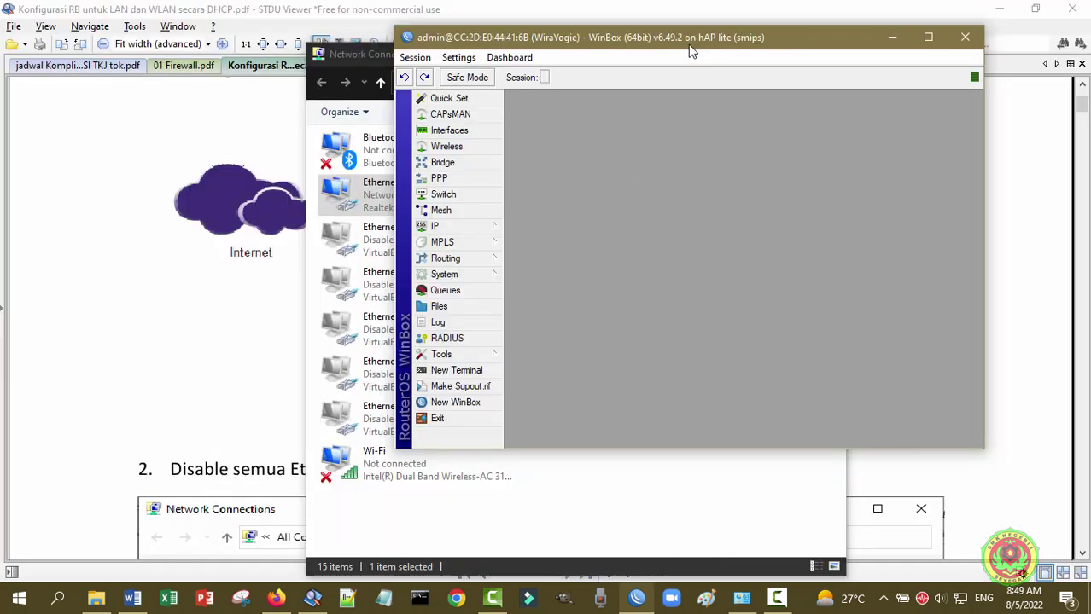
pyautogui.click(928, 37)
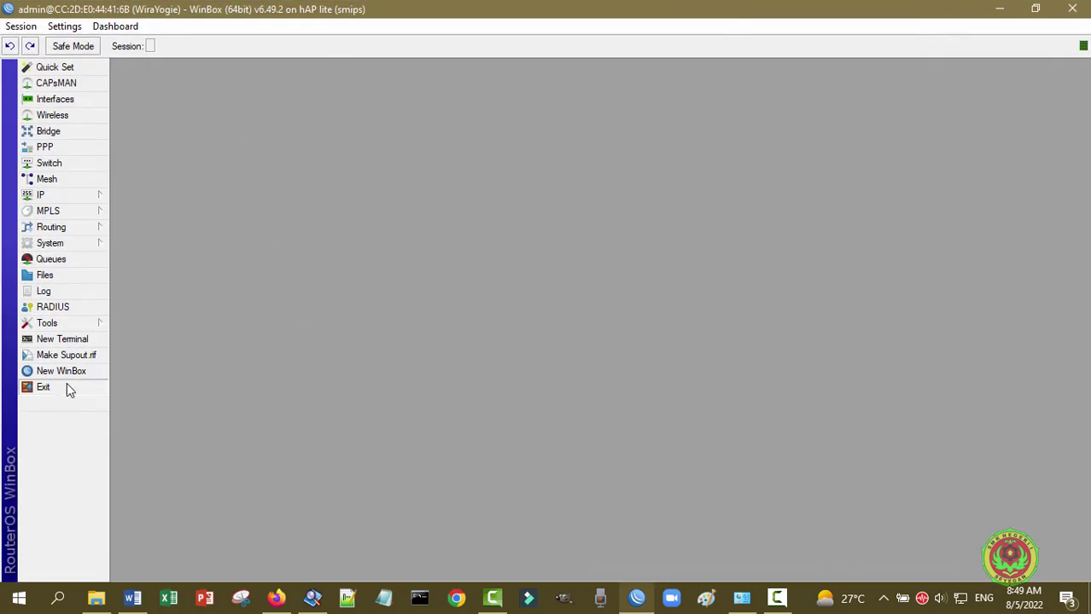
pyautogui.click(66, 382)
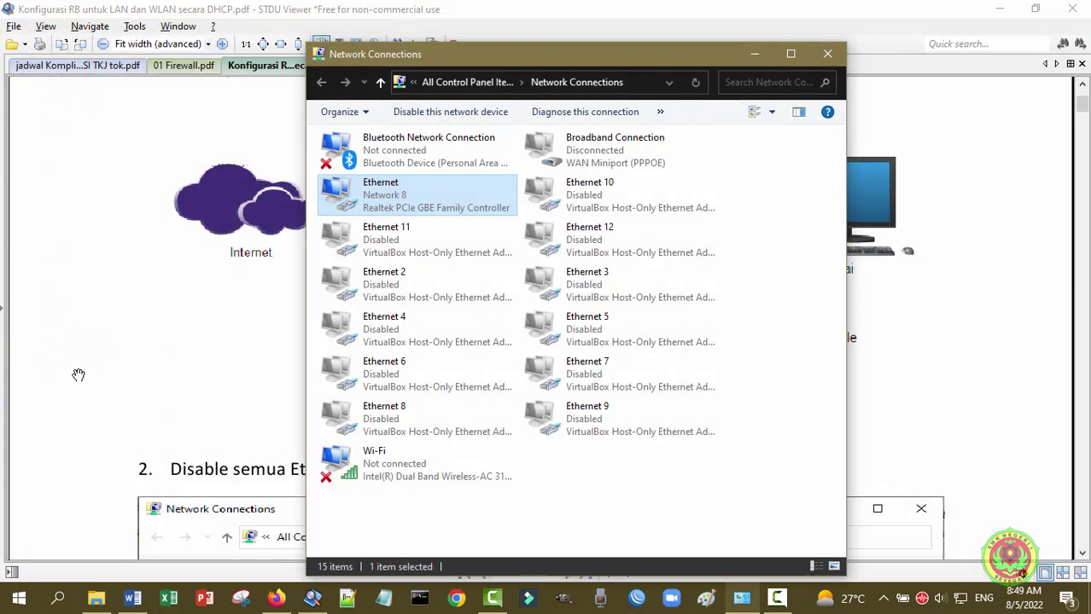
pyautogui.click(754, 54)
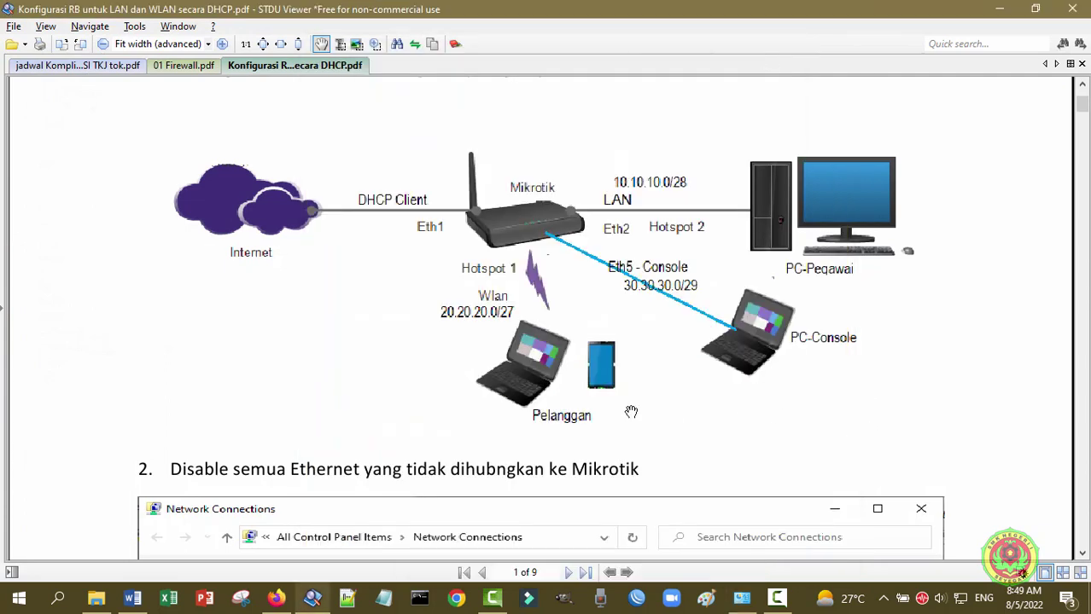
# - Connect WinBox to neighbor 30.30.30.1, cancelling the password change, and maximize the session window
pyautogui.click(637, 600)
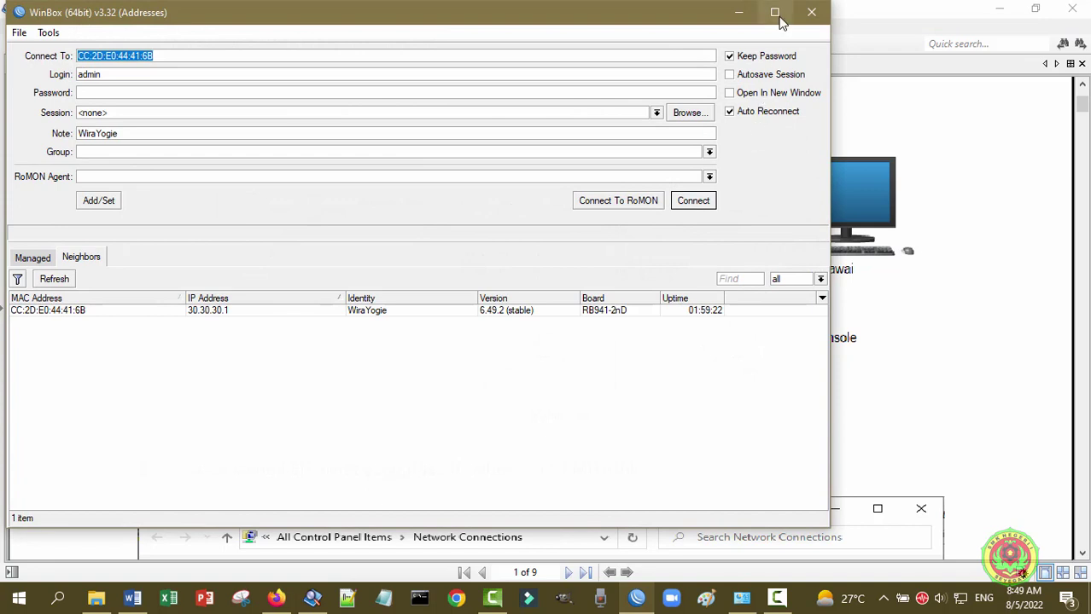
pyautogui.click(776, 12)
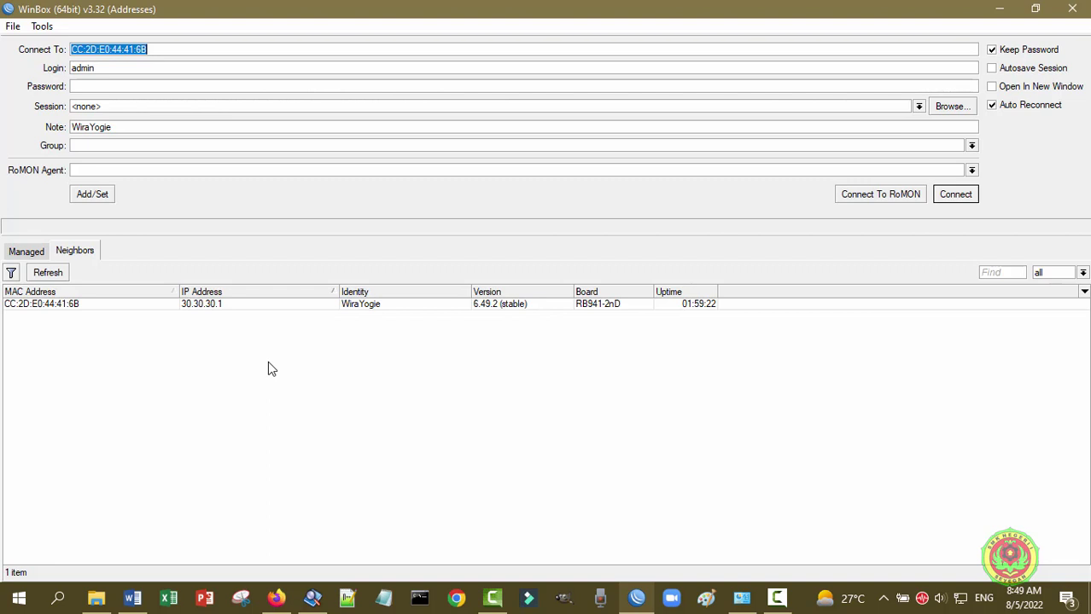
pyautogui.click(220, 309)
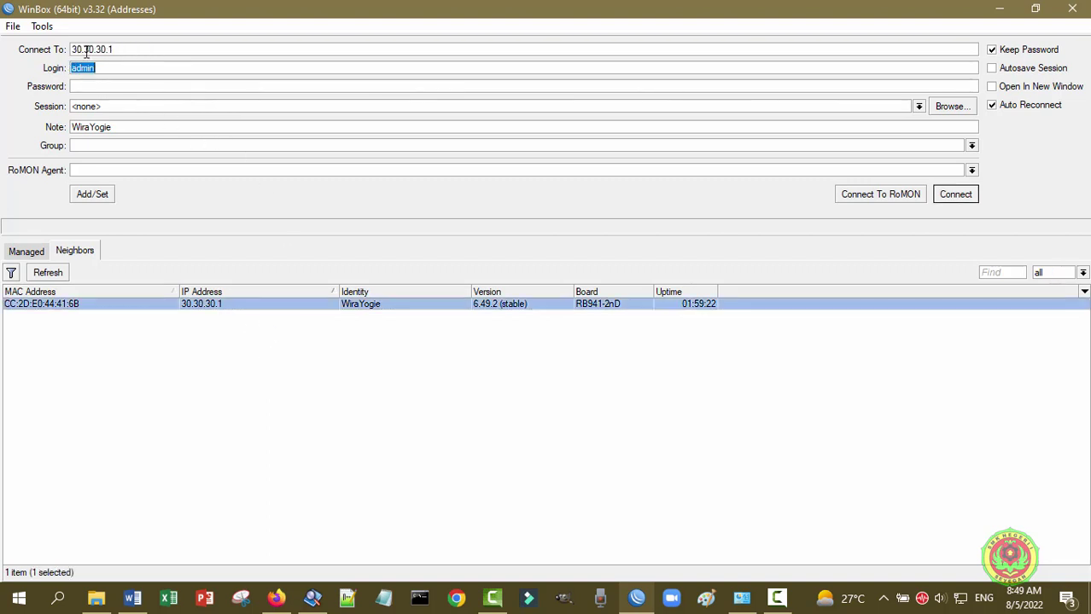
pyautogui.click(108, 67)
pyautogui.click(956, 196)
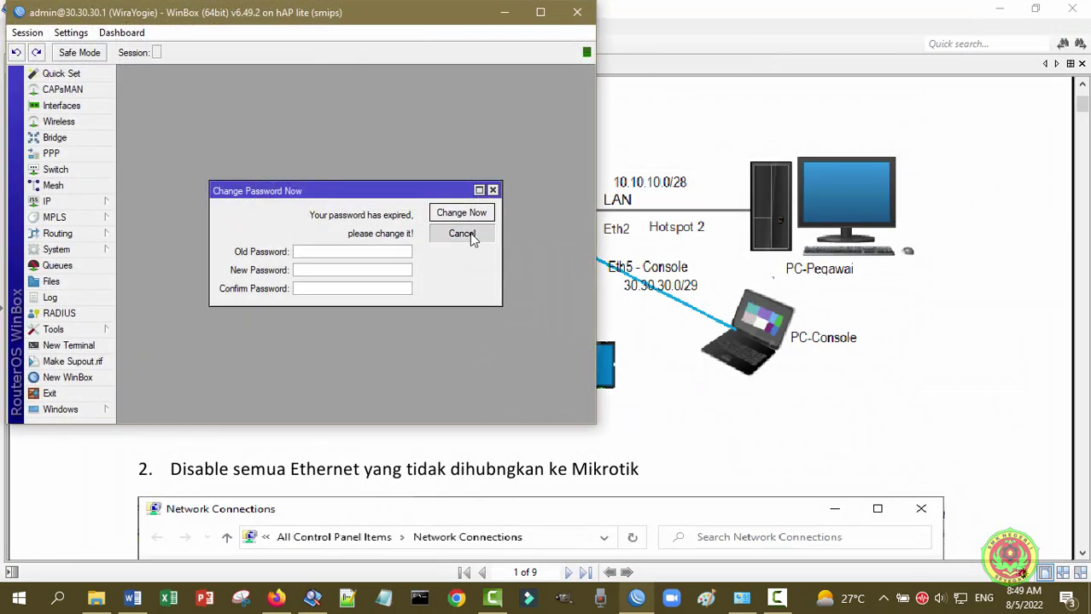
pyautogui.click(471, 238)
pyautogui.click(540, 12)
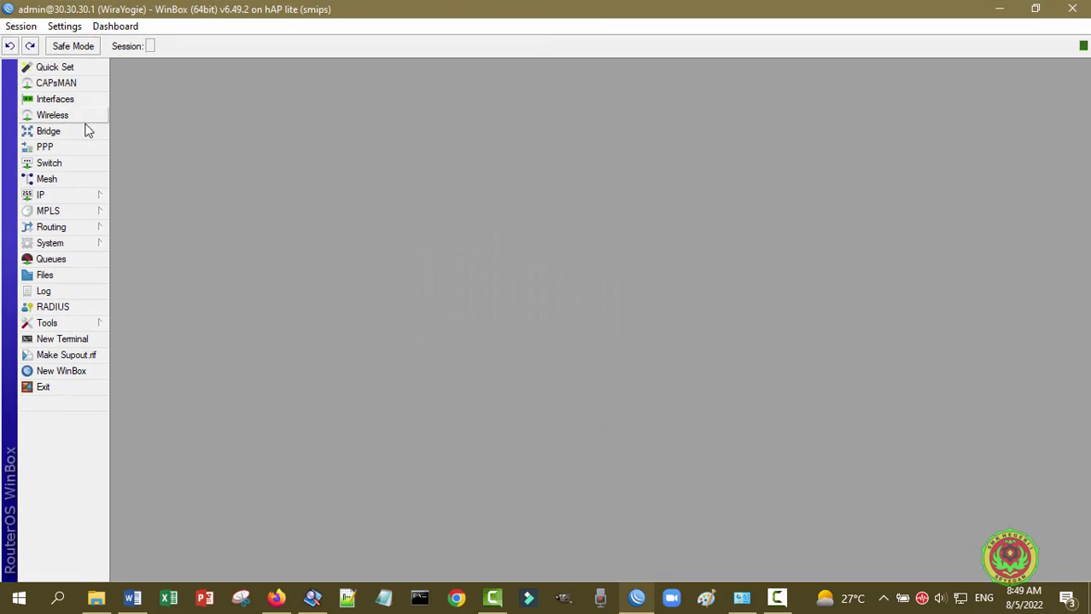
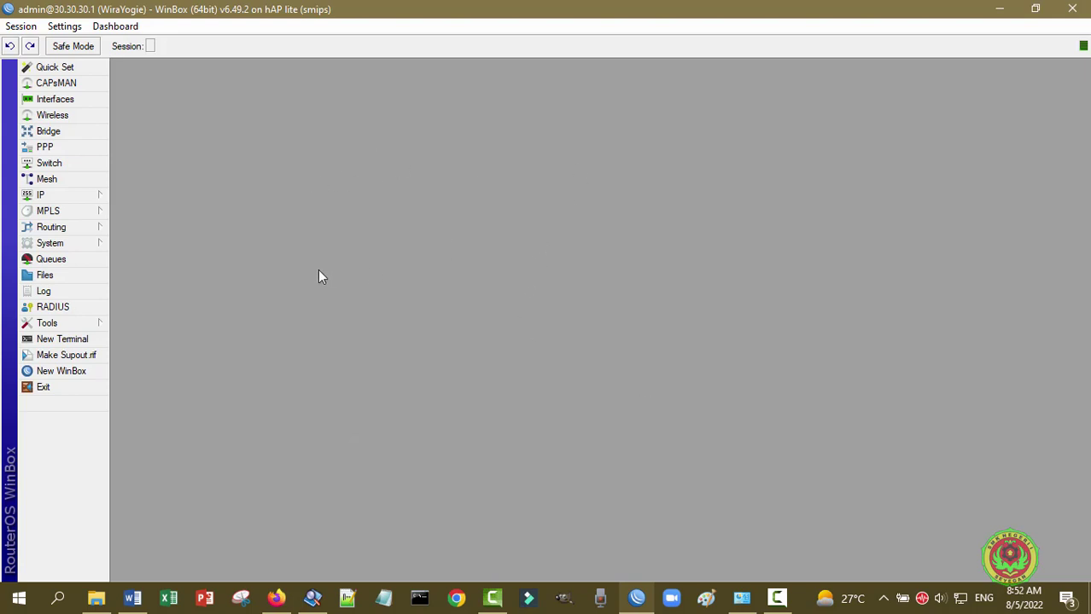
# - Open the admin account's settings from the System > Users list
pyautogui.click(47, 248)
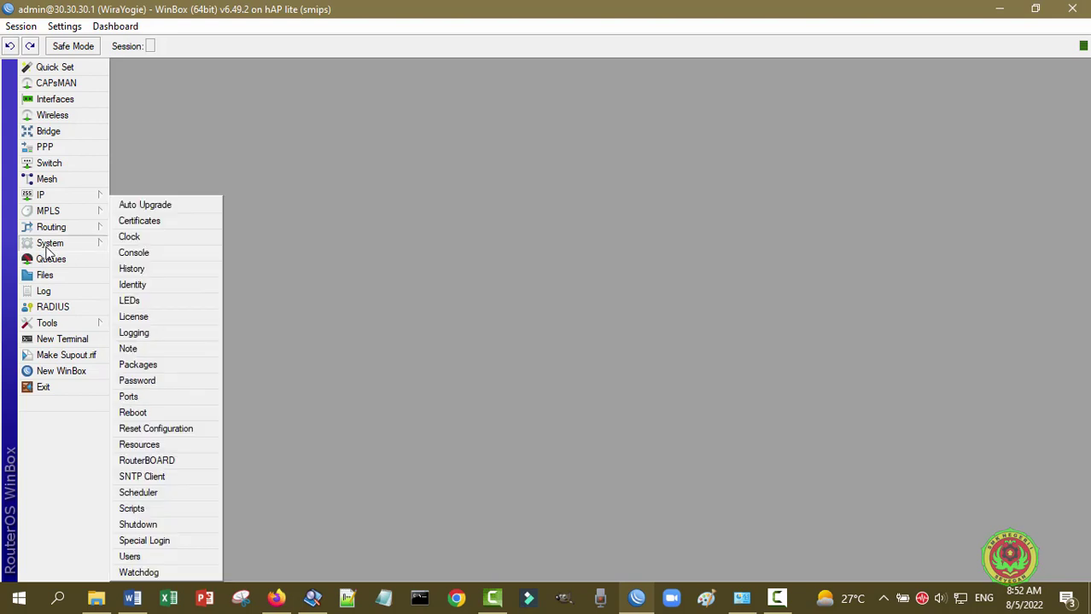
pyautogui.click(155, 557)
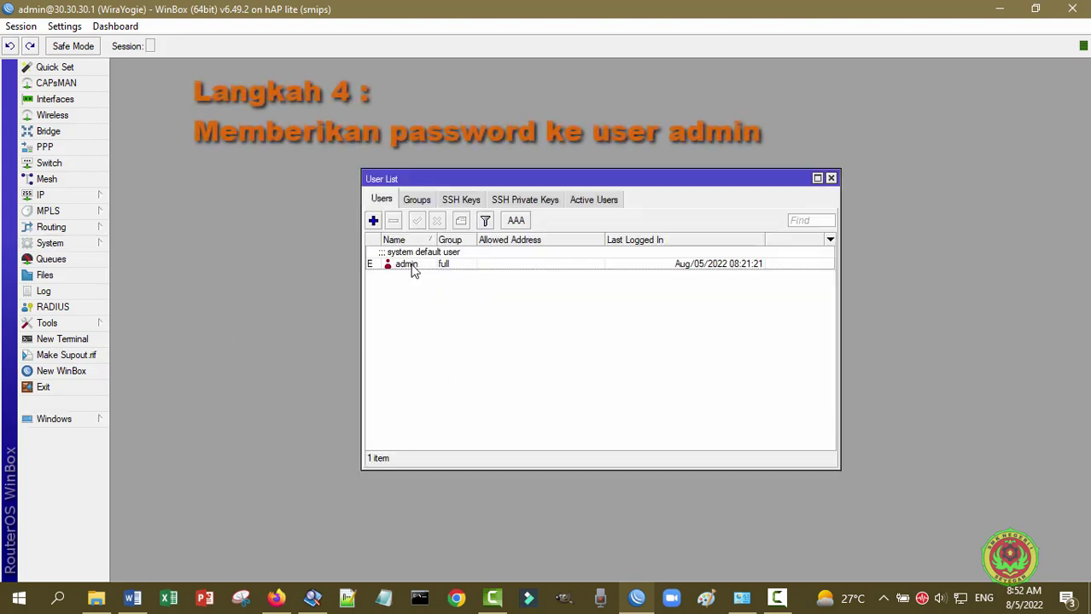
pyautogui.click(413, 267)
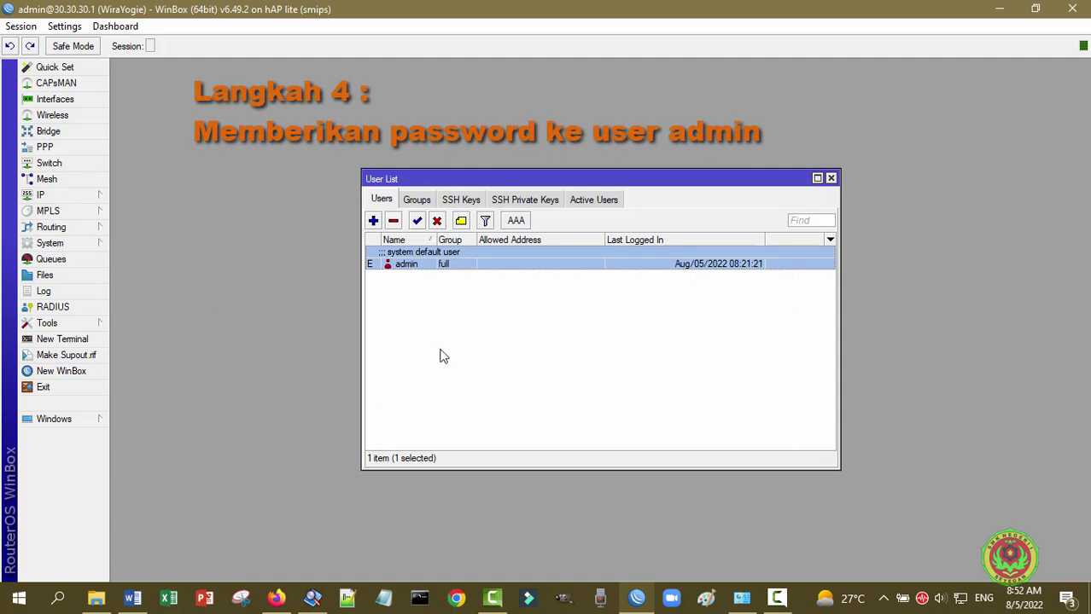
pyautogui.doubleClick(413, 266)
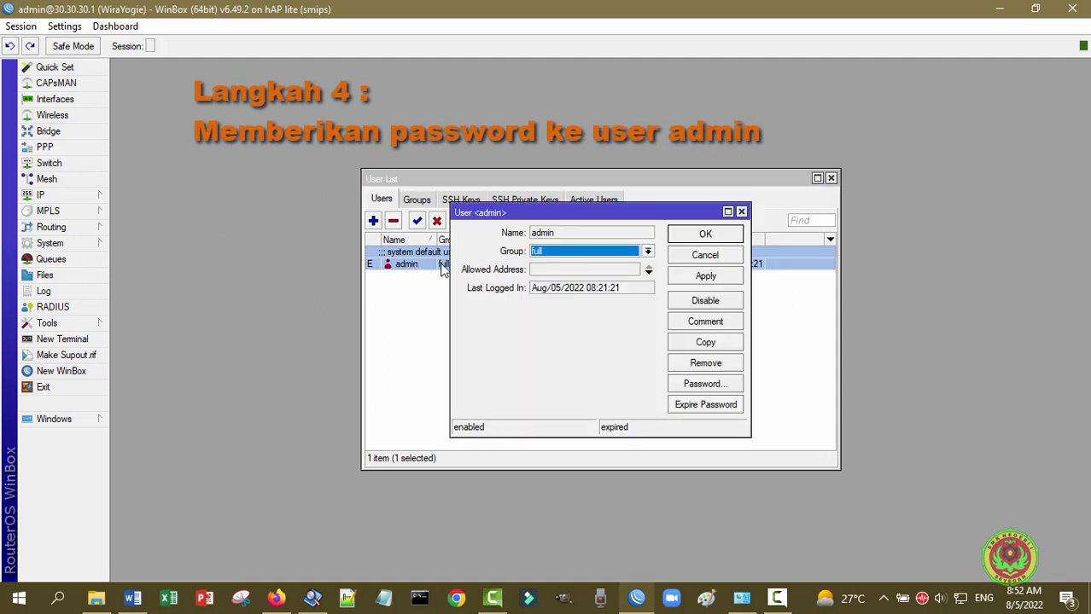
# - Enter and confirm a new admin password, apply it, and close the user list
pyautogui.click(705, 384)
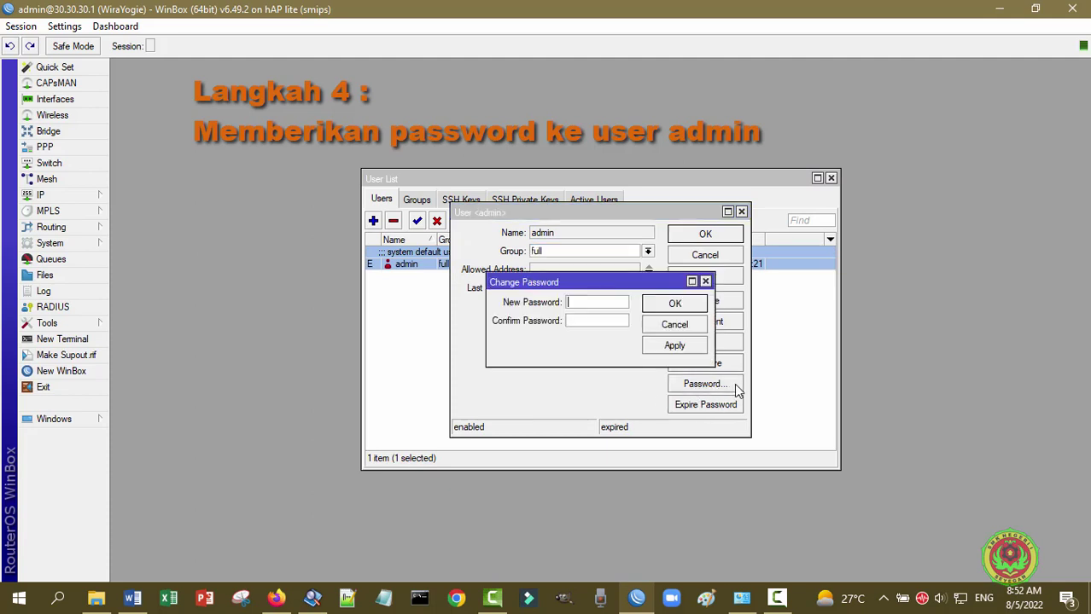
pyautogui.click(665, 305)
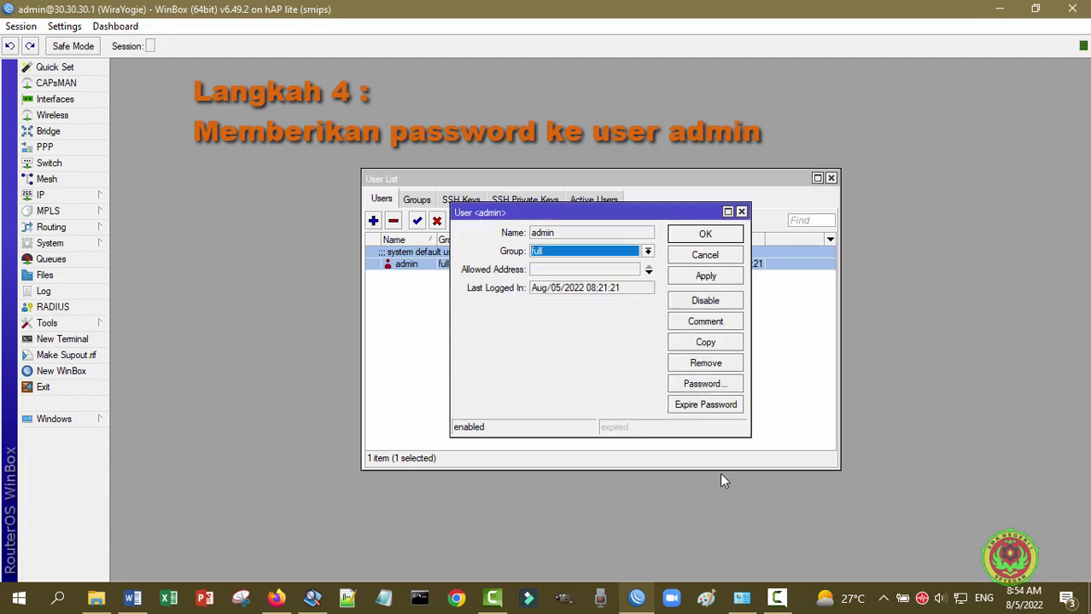
pyautogui.click(722, 386)
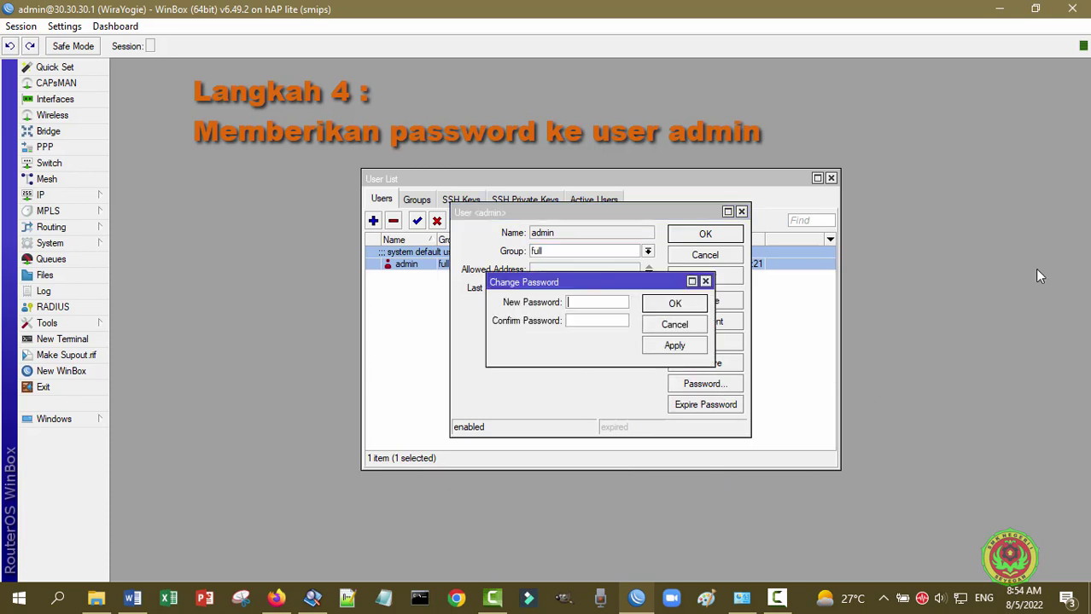
pyautogui.write('***********')
pyautogui.click(568, 324)
pyautogui.write('**********')
pyautogui.click(689, 307)
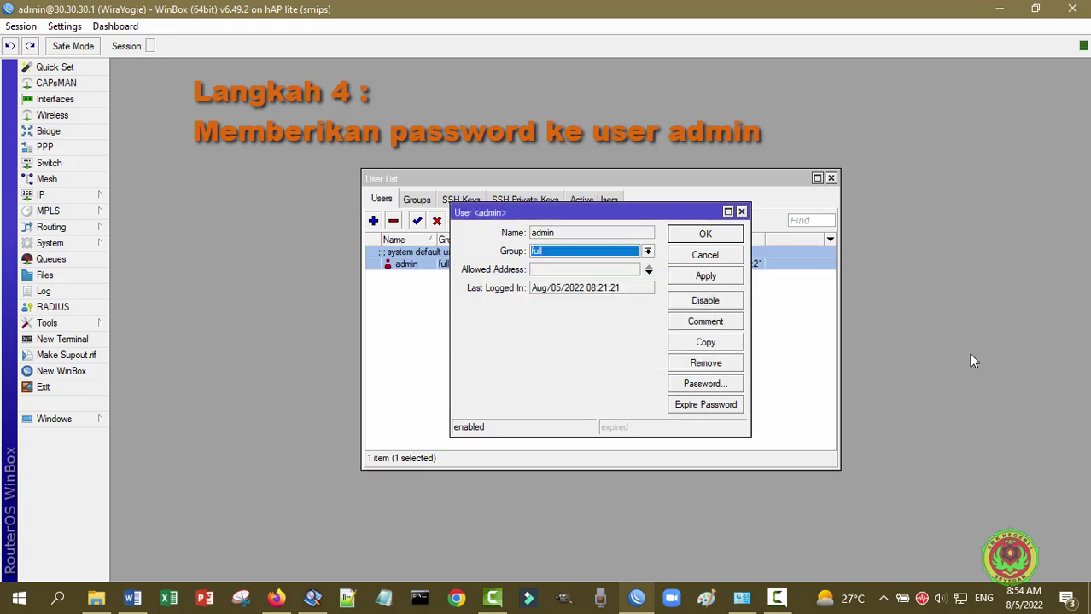
pyautogui.click(722, 277)
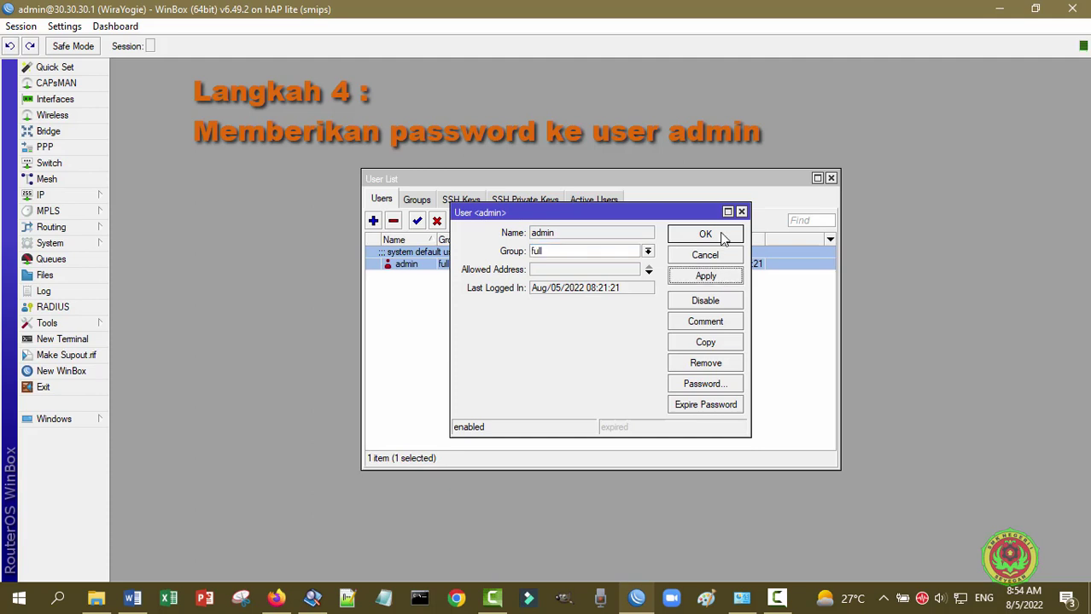
pyautogui.click(705, 235)
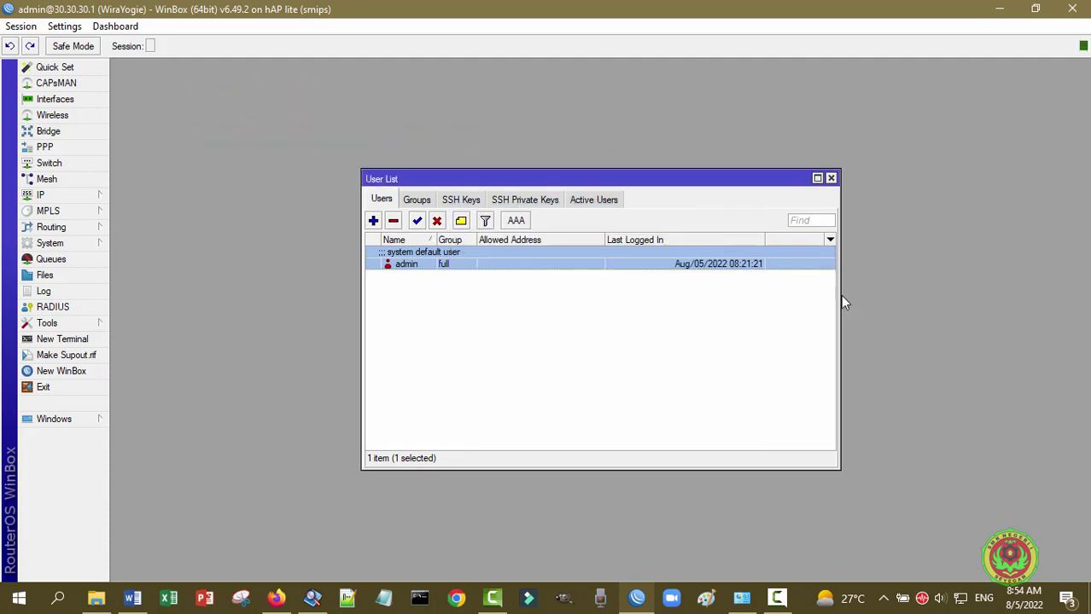
pyautogui.click(830, 177)
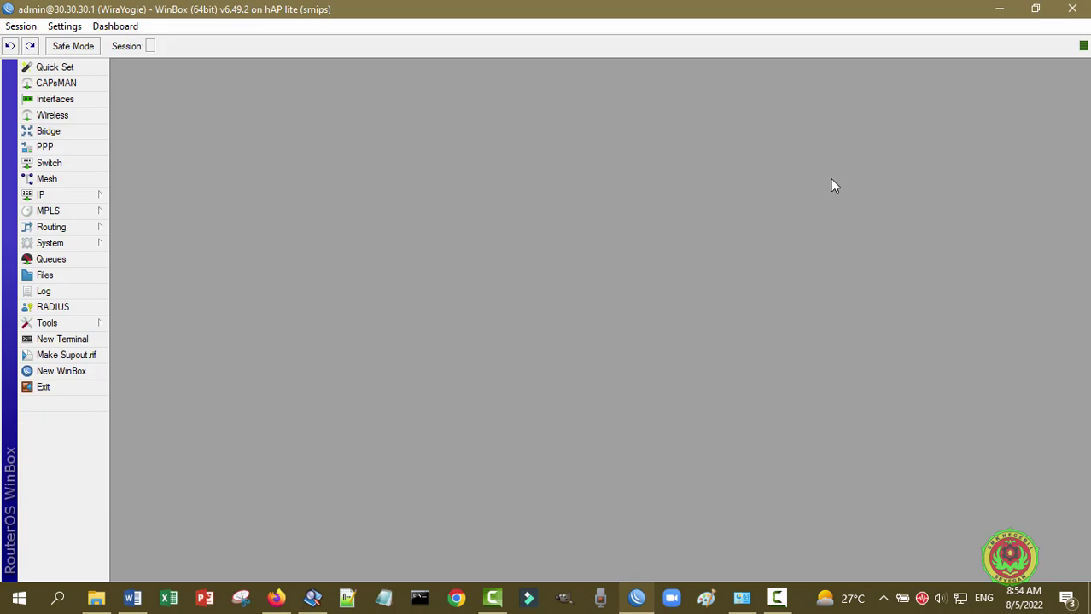
# - Exit and reconnect WinBox to neighbor 30.30.30.1 as admin with the new password
pyautogui.click(51, 388)
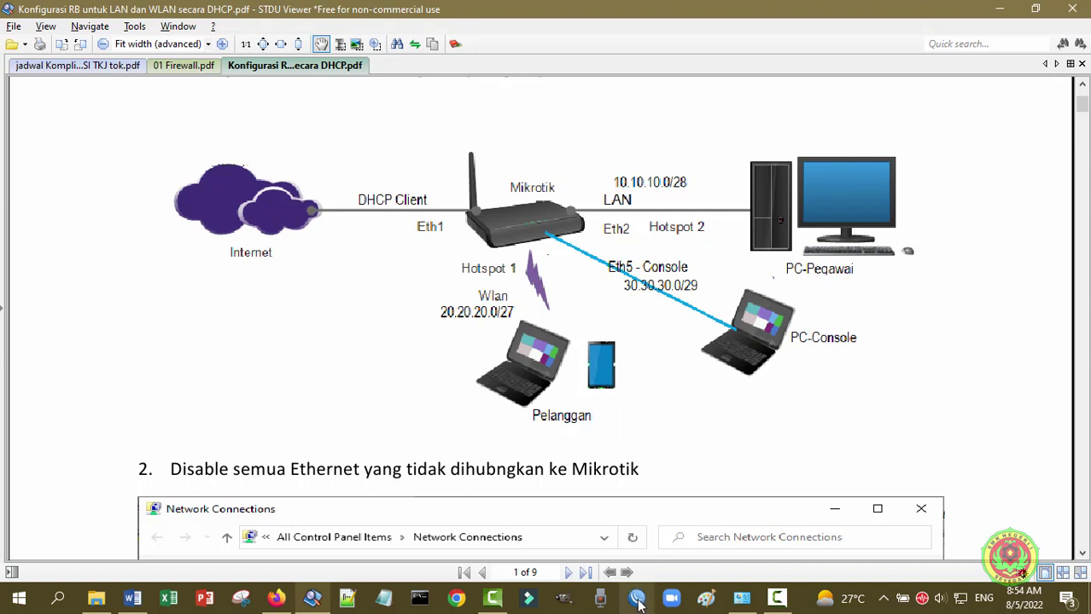
pyautogui.click(637, 598)
pyautogui.click(207, 305)
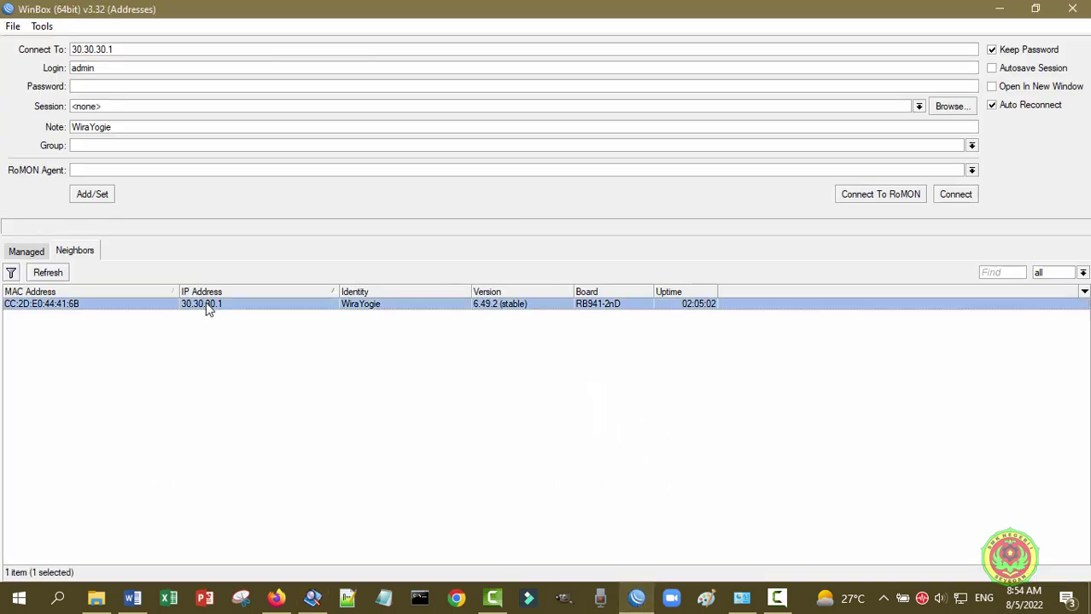
pyautogui.click(249, 425)
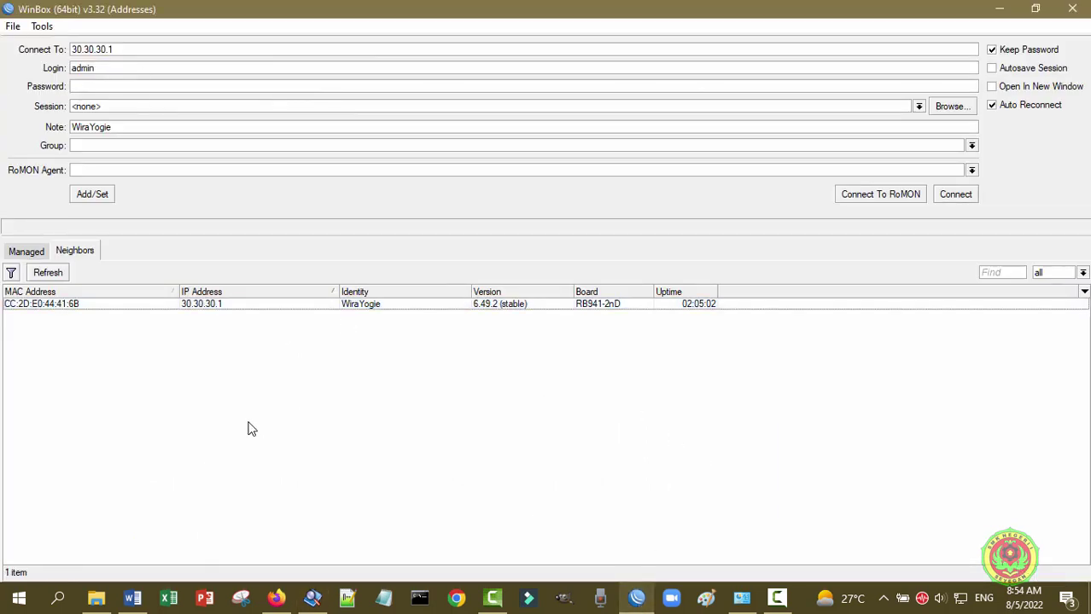
pyautogui.click(214, 305)
pyautogui.click(107, 85)
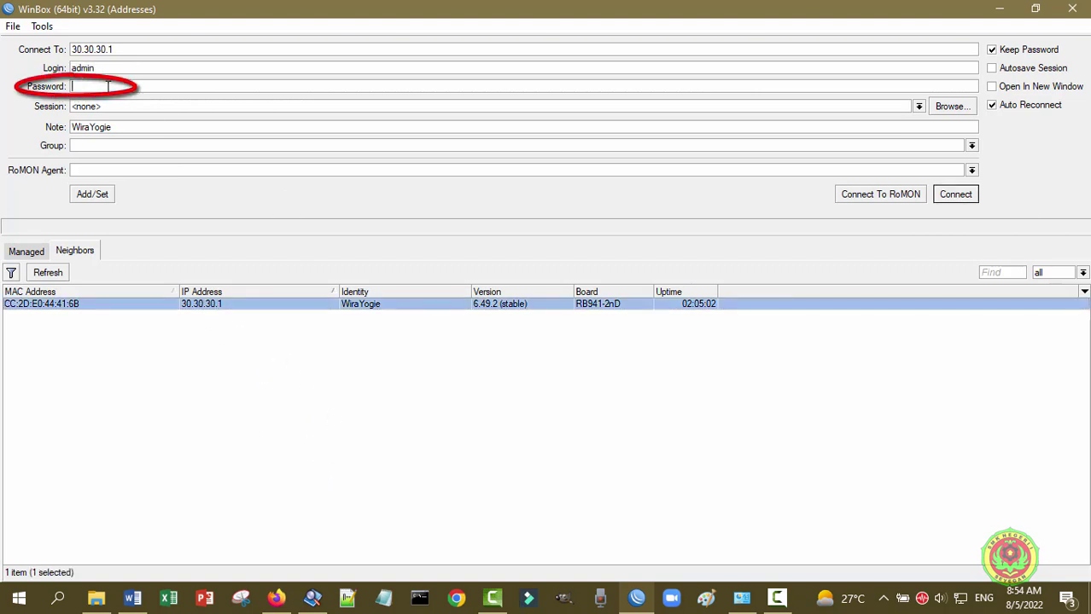
pyautogui.write('12345678901')
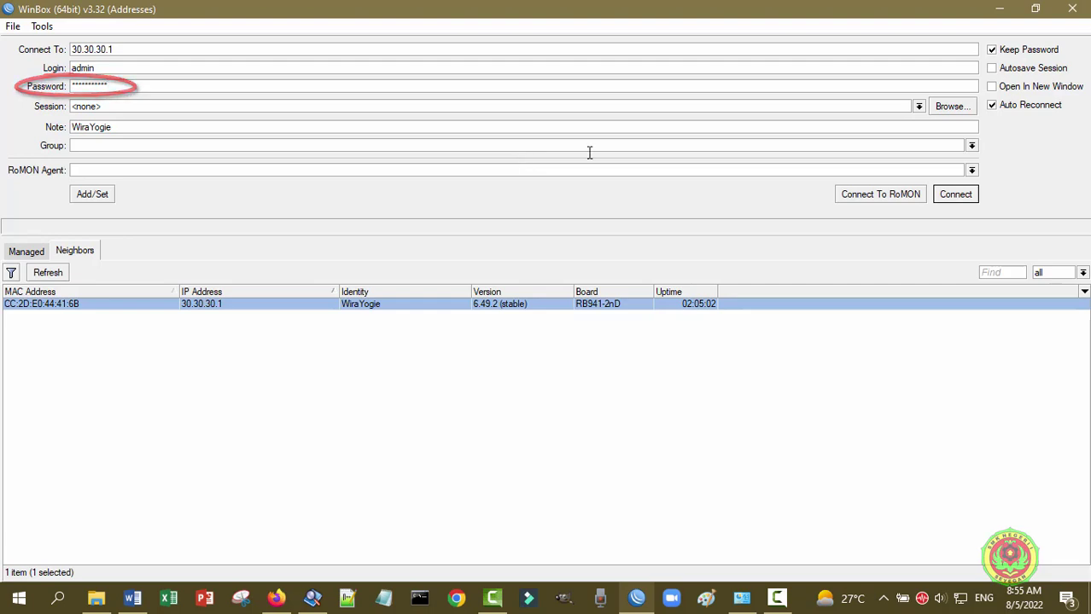
pyautogui.click(968, 198)
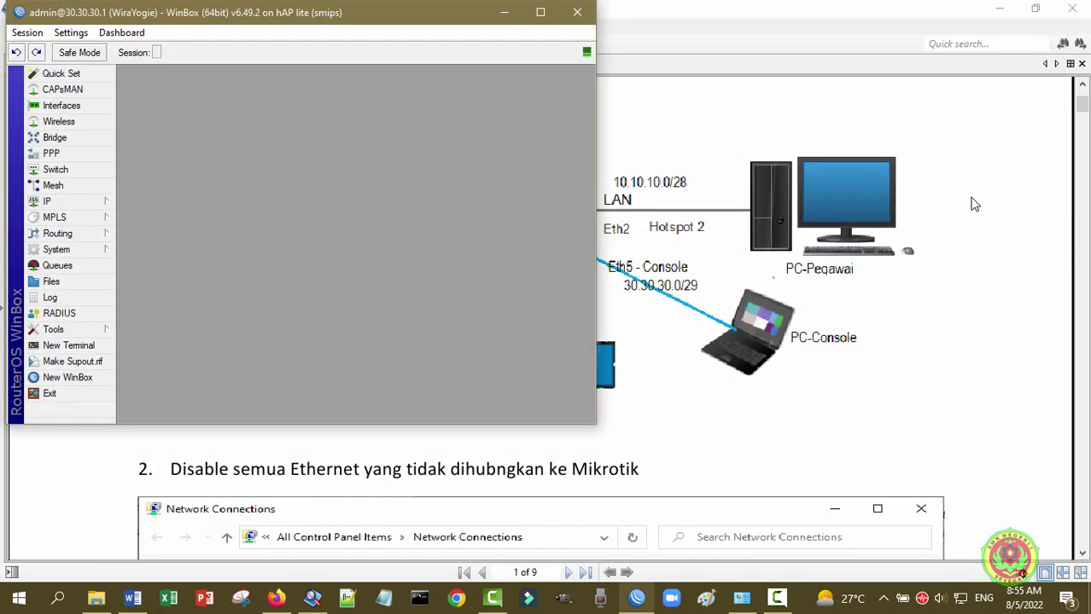
# - Maximize the 30.30.30.1 session window and expand the IP menu
pyautogui.click(540, 12)
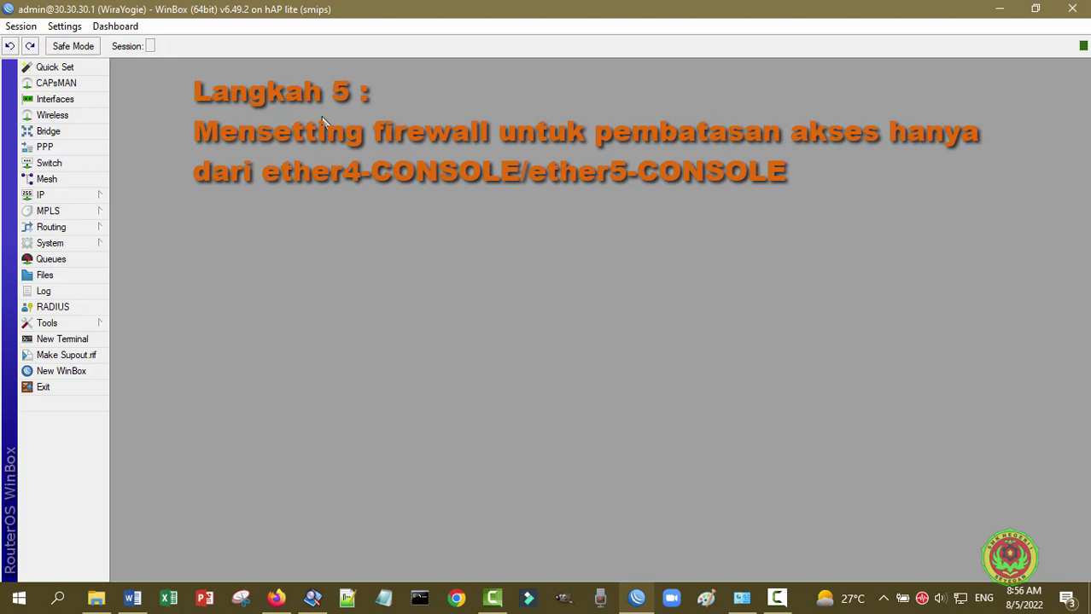
pyautogui.click(75, 197)
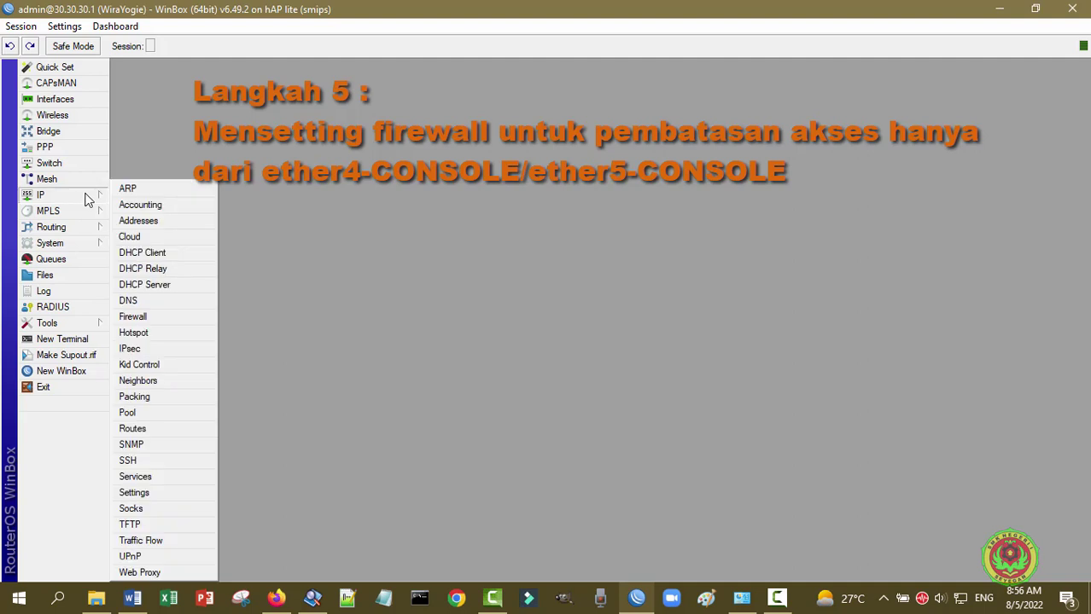
# - Add a new firewall filter rule with chain input and in-interface ether4-CONSOLE
pyautogui.click(158, 320)
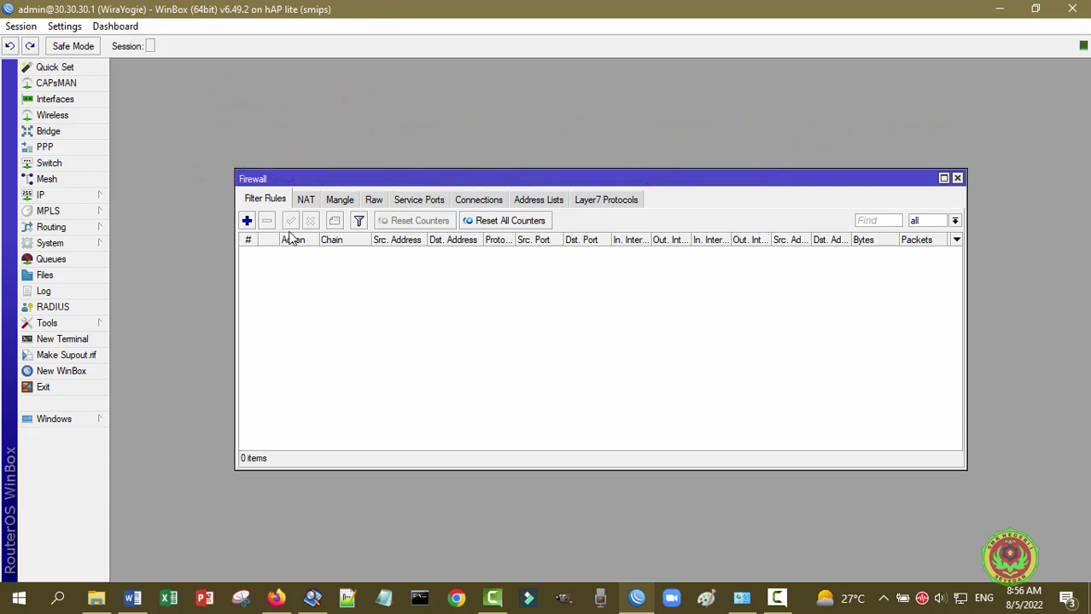
pyautogui.click(246, 221)
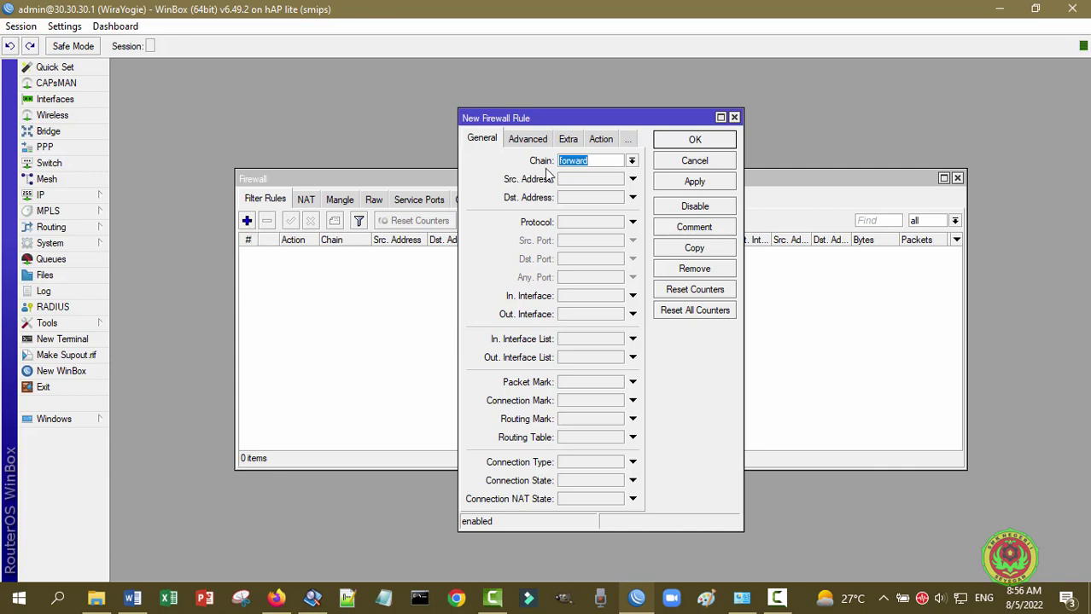
pyautogui.click(632, 161)
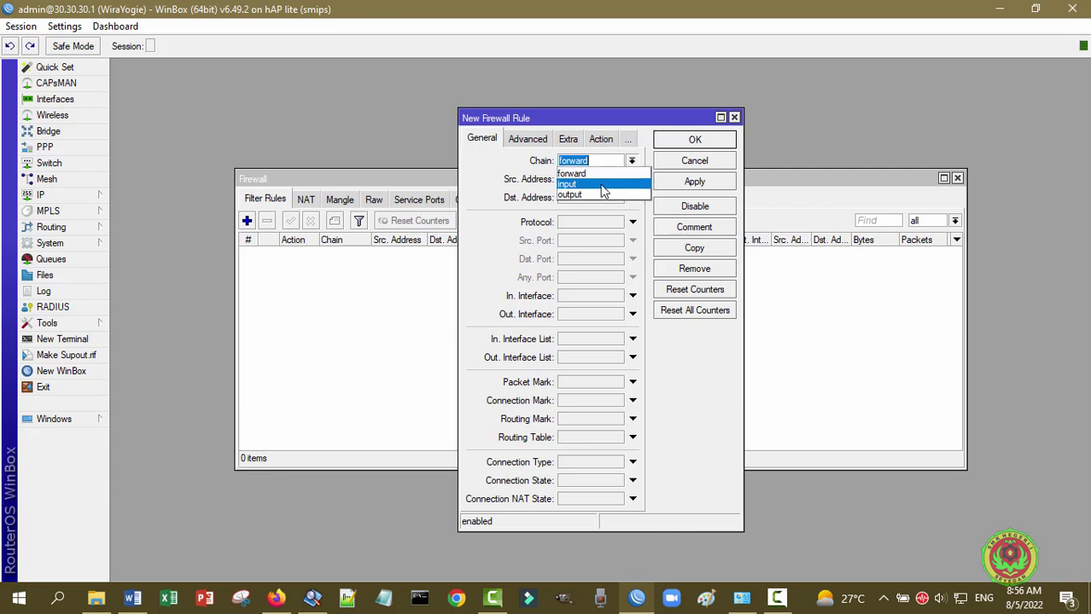
pyautogui.click(601, 185)
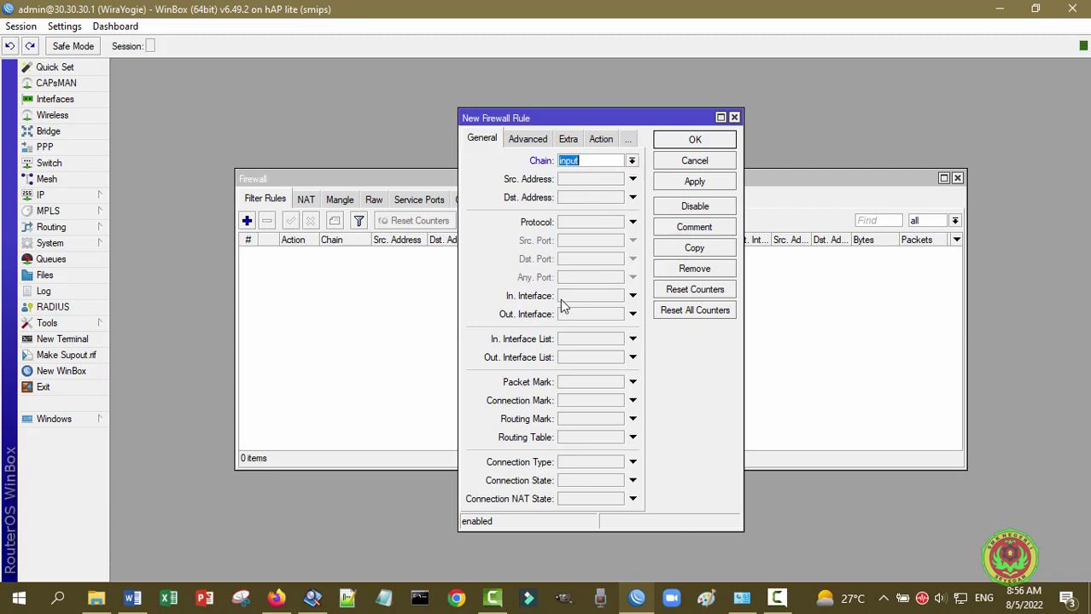
pyautogui.click(608, 296)
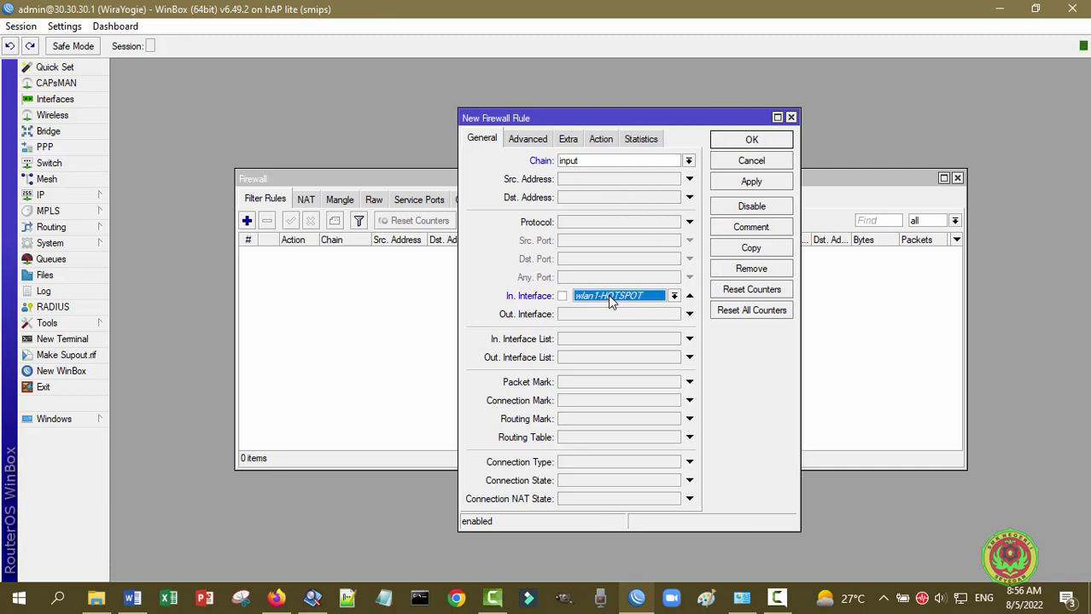
pyautogui.click(673, 296)
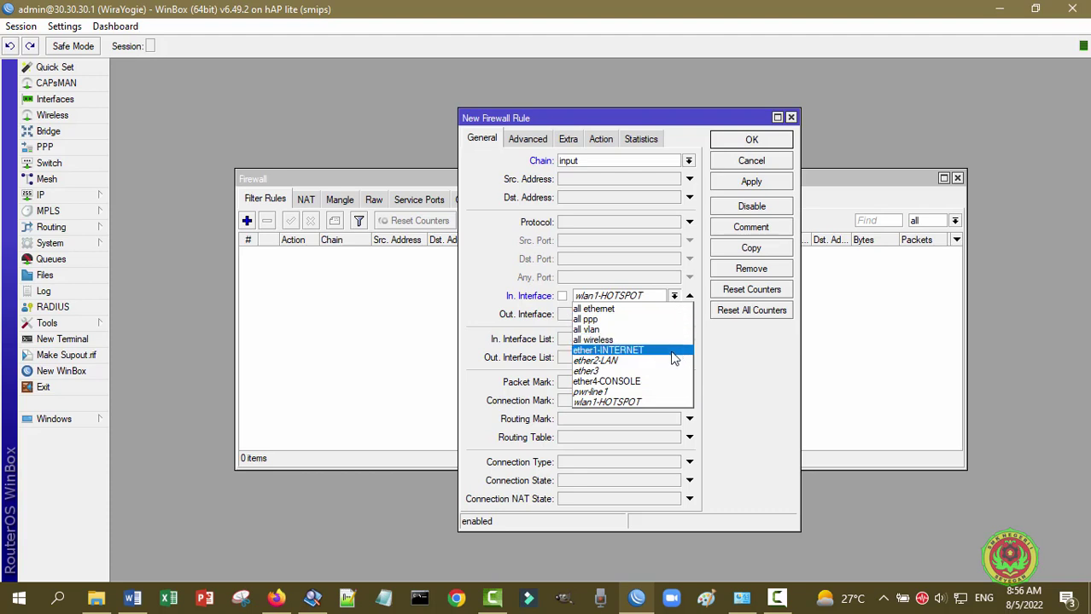
pyautogui.click(621, 384)
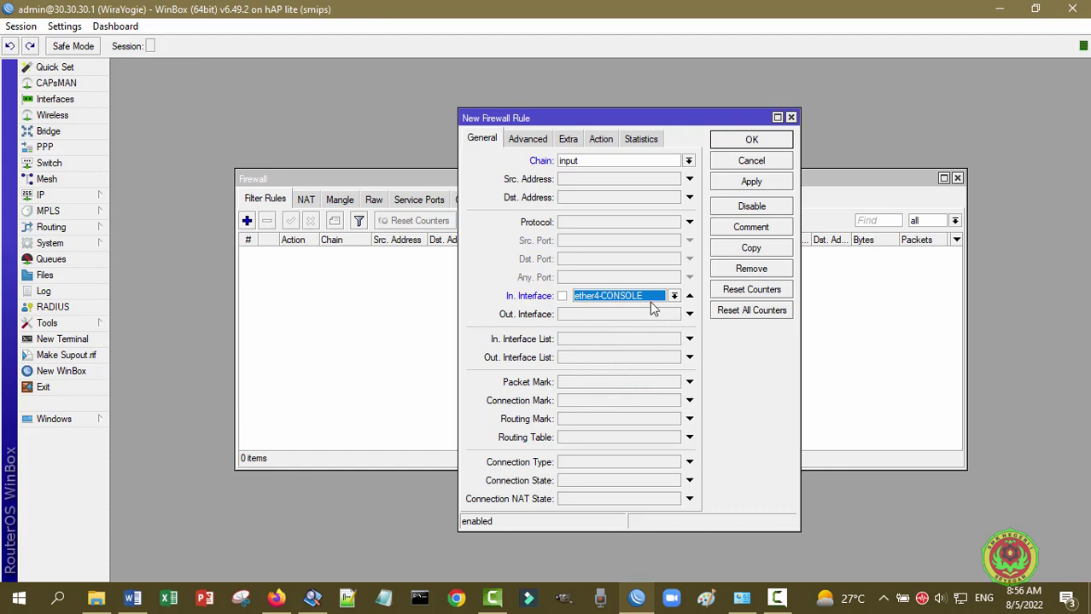
# - Set the rule's protocol to 6 (tcp) and enable destination port matching
pyautogui.click(620, 223)
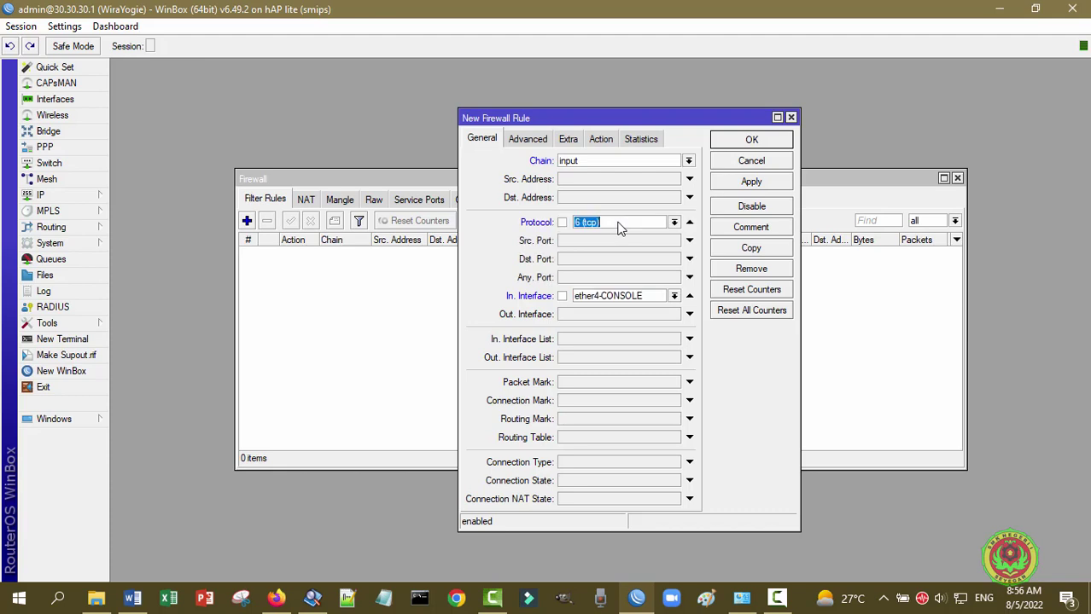
pyautogui.click(674, 224)
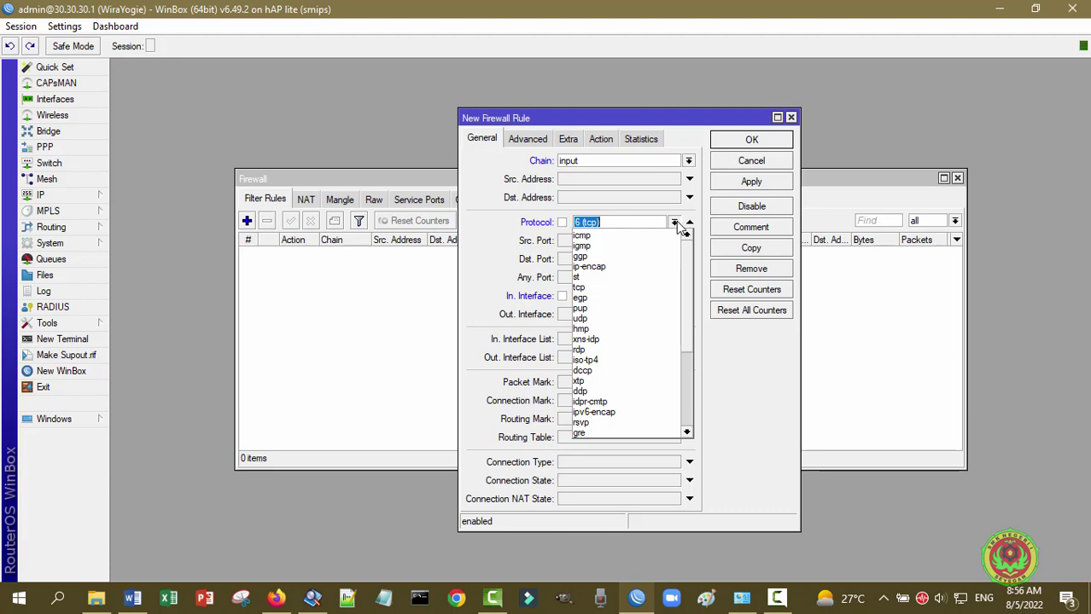
pyautogui.click(608, 288)
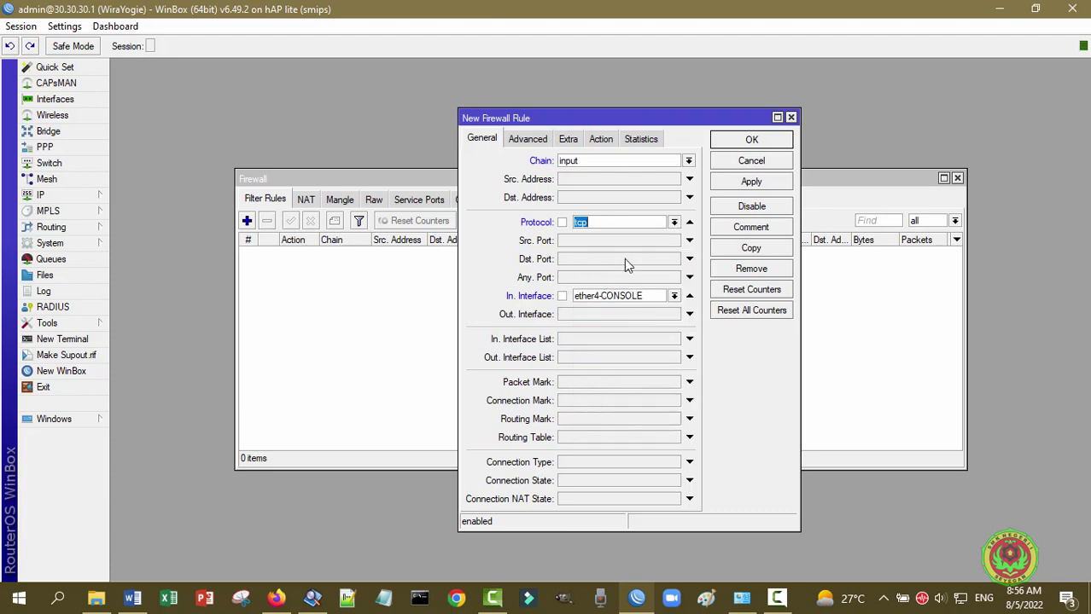
pyautogui.click(674, 224)
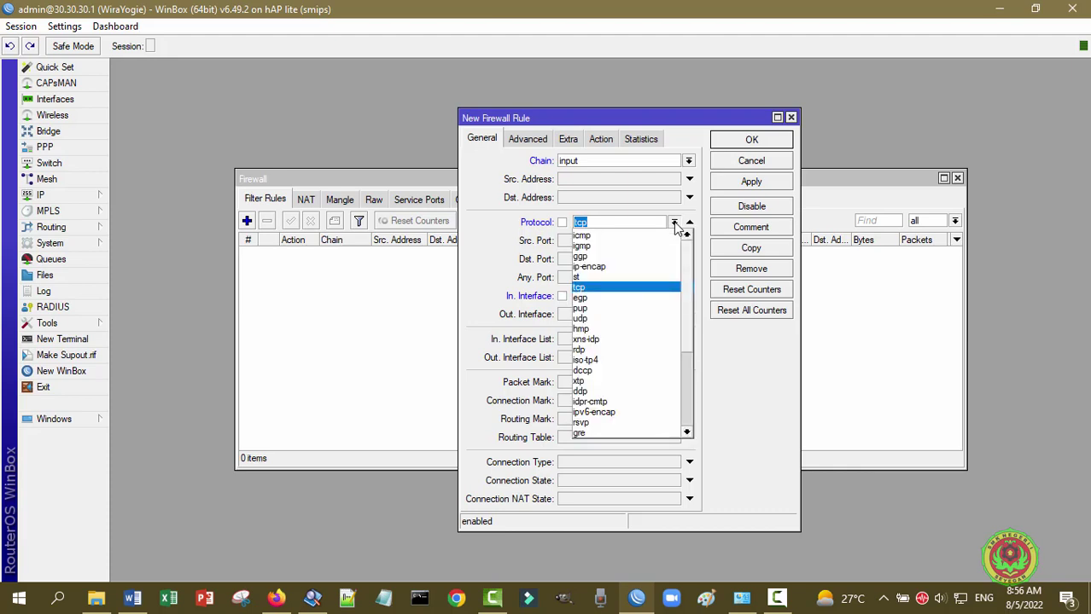
pyautogui.click(614, 290)
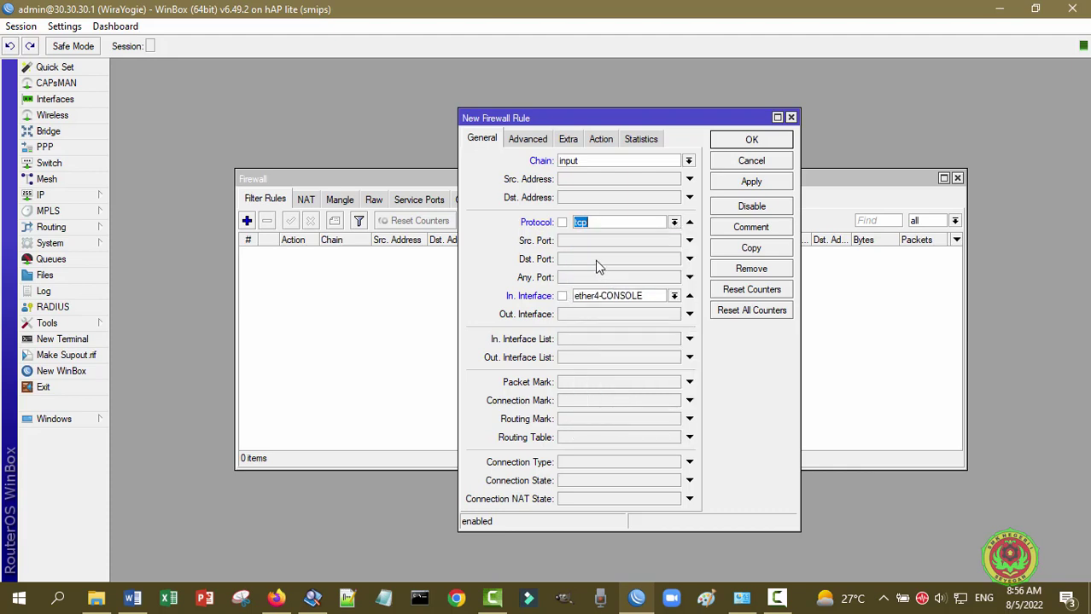
pyautogui.click(595, 260)
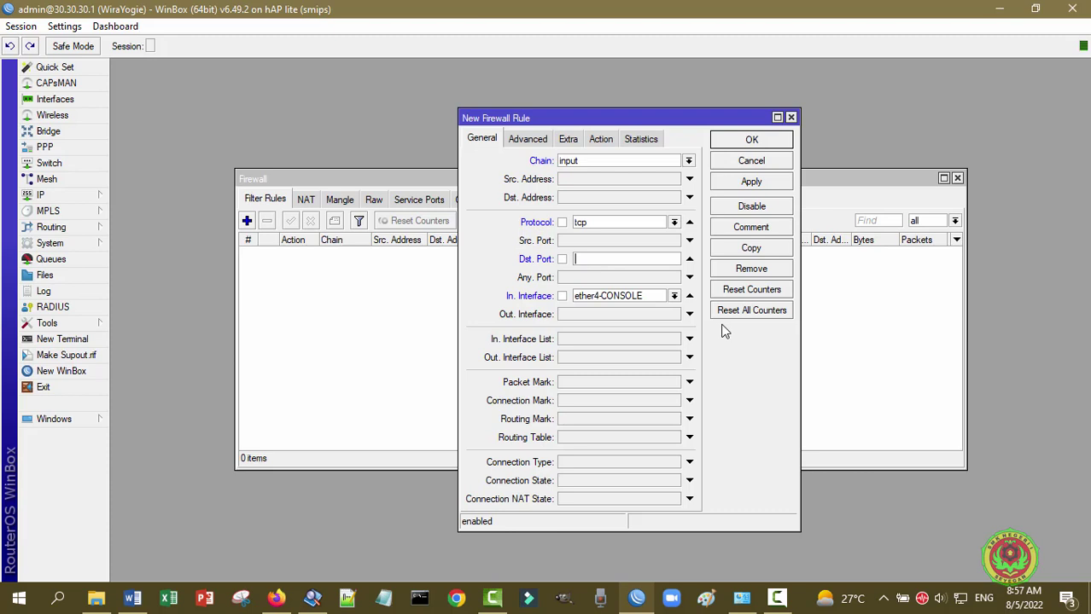
# - Set destination port 8291, confirm the action is accept, and save the rule
pyautogui.write('8291')
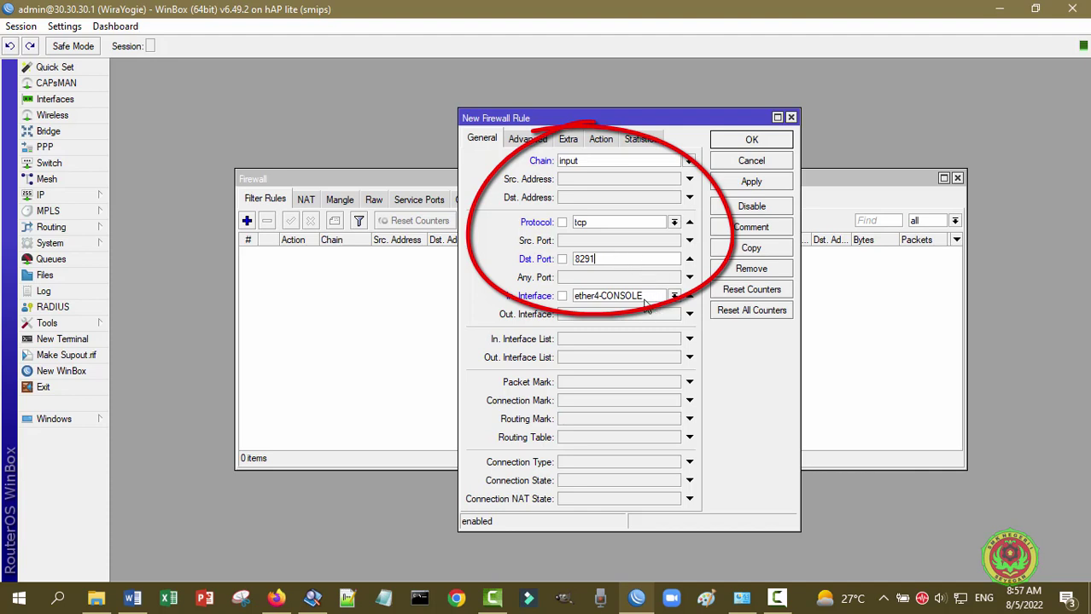
pyautogui.click(601, 140)
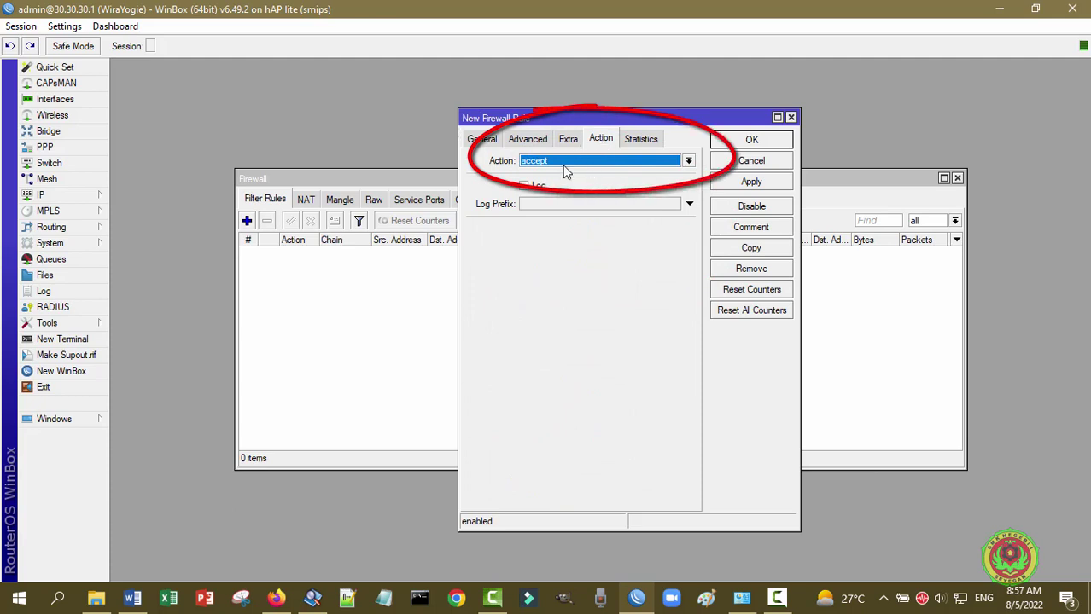
pyautogui.click(482, 140)
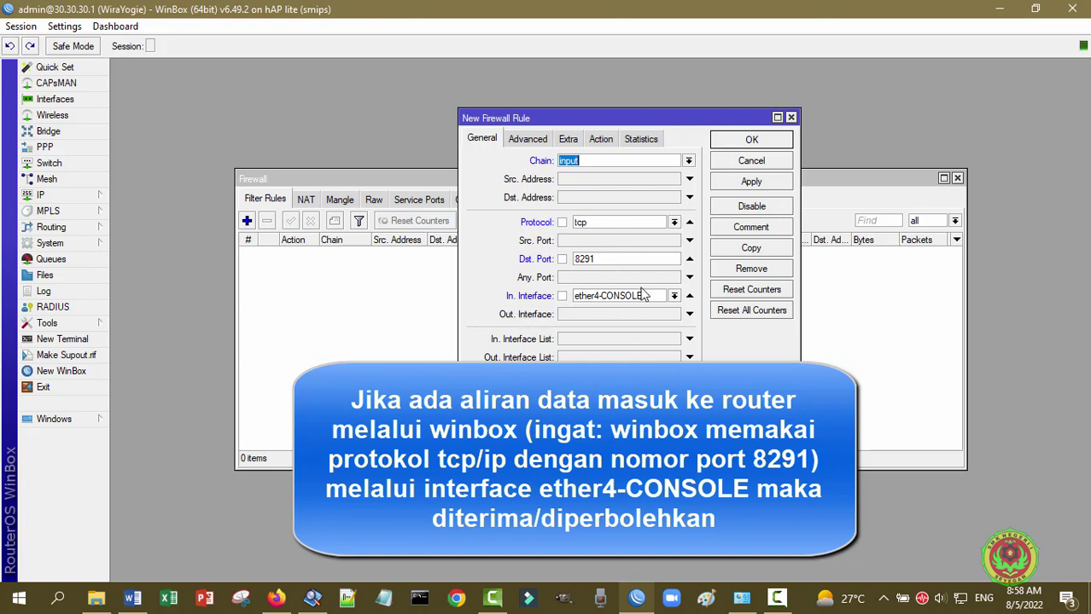
pyautogui.click(605, 143)
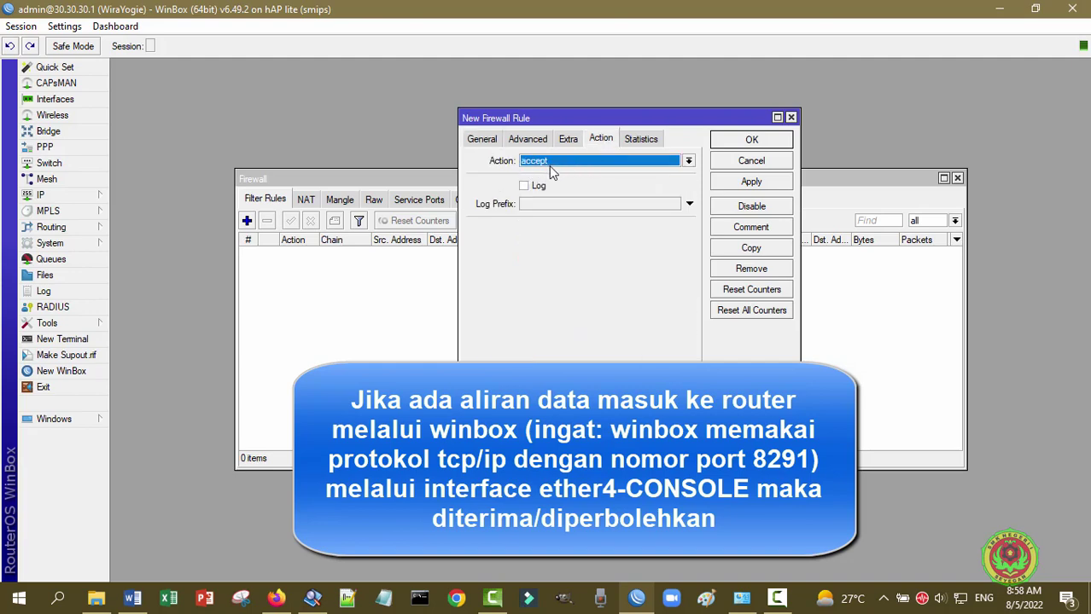
pyautogui.click(764, 182)
pyautogui.click(768, 141)
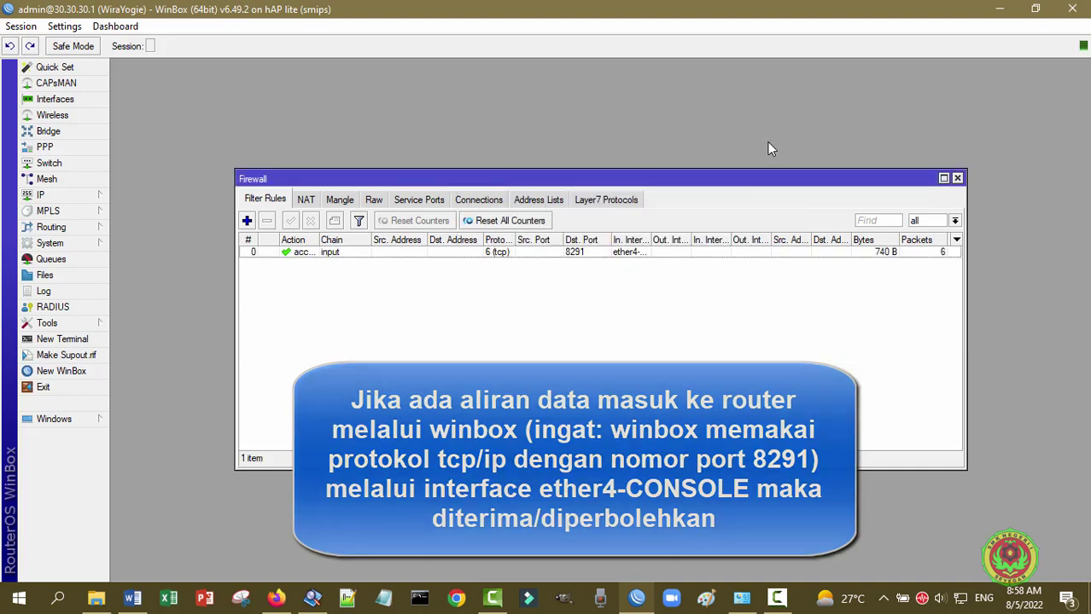
# - Widen the Filter Rules columns to show the accept action and ether4-CONSOLE interface
pyautogui.moveTo(319, 239); pyautogui.dragTo(333, 239)
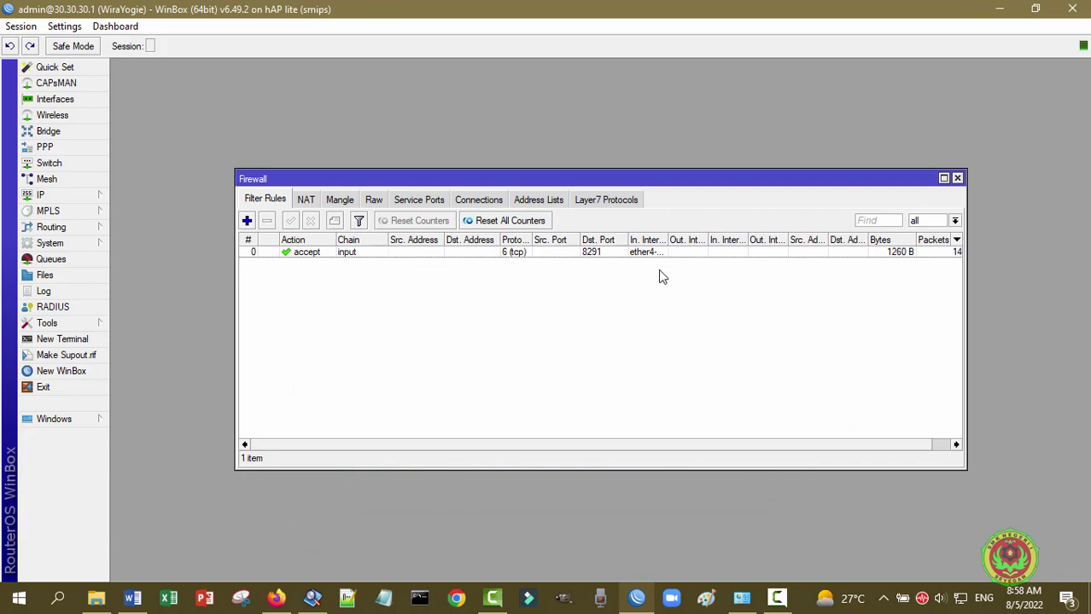
pyautogui.moveTo(666, 240); pyautogui.dragTo(719, 240)
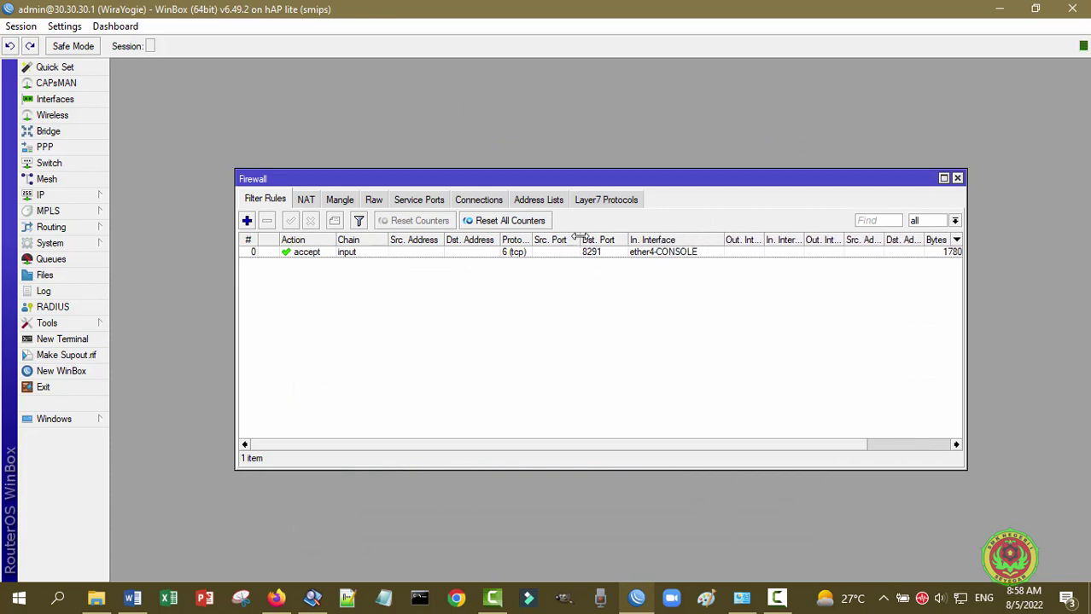
pyautogui.moveTo(580, 240); pyautogui.dragTo(536, 242)
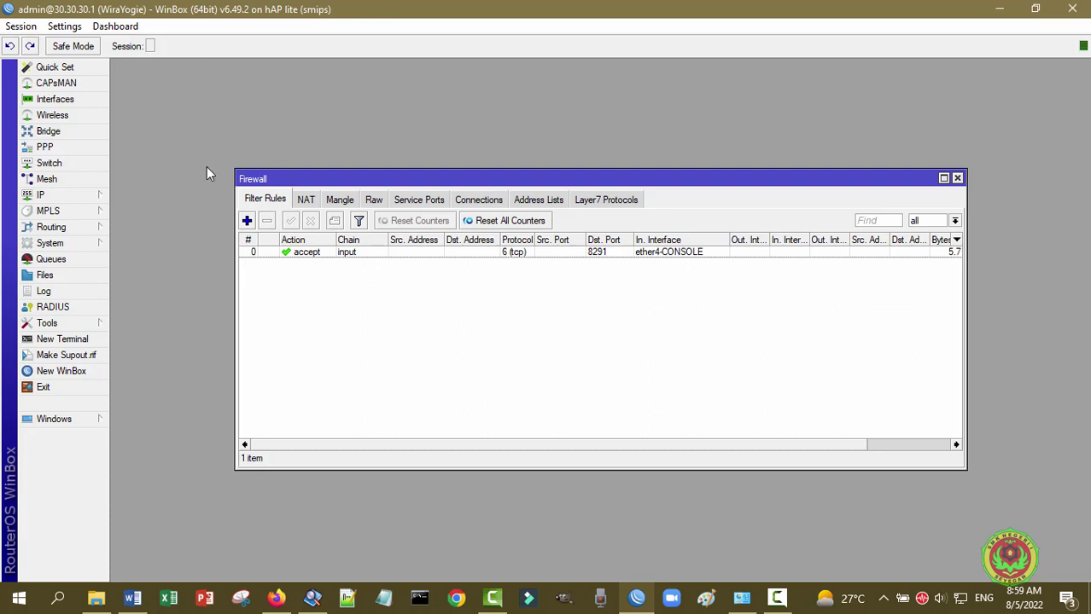
# - Add a second filter rule with chain input, protocol 6 (tcp), and destination port 8291
pyautogui.click(247, 220)
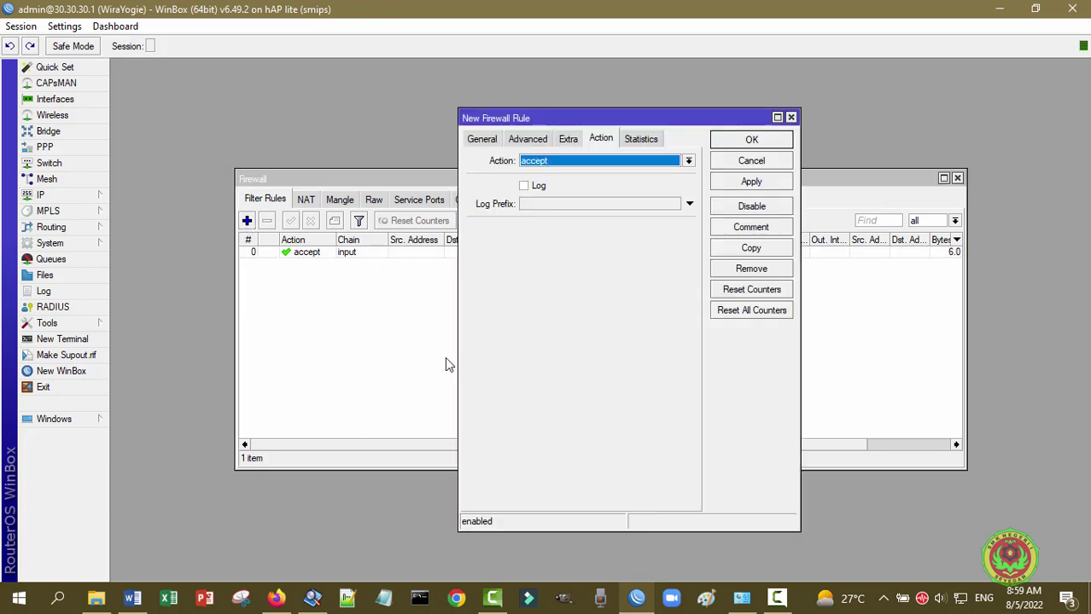
pyautogui.click(483, 140)
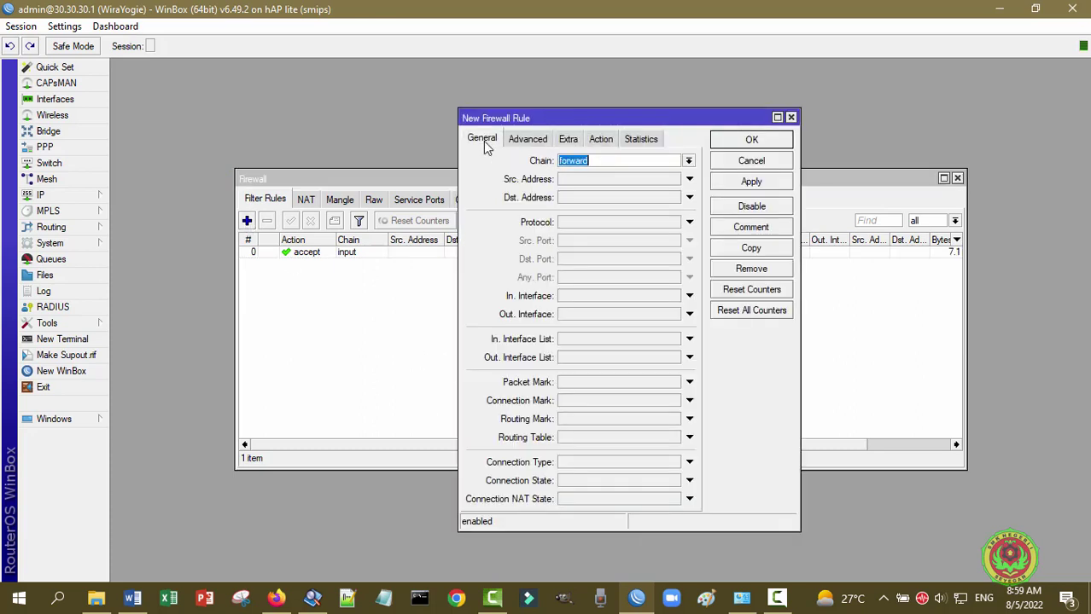
pyautogui.click(688, 161)
pyautogui.click(636, 182)
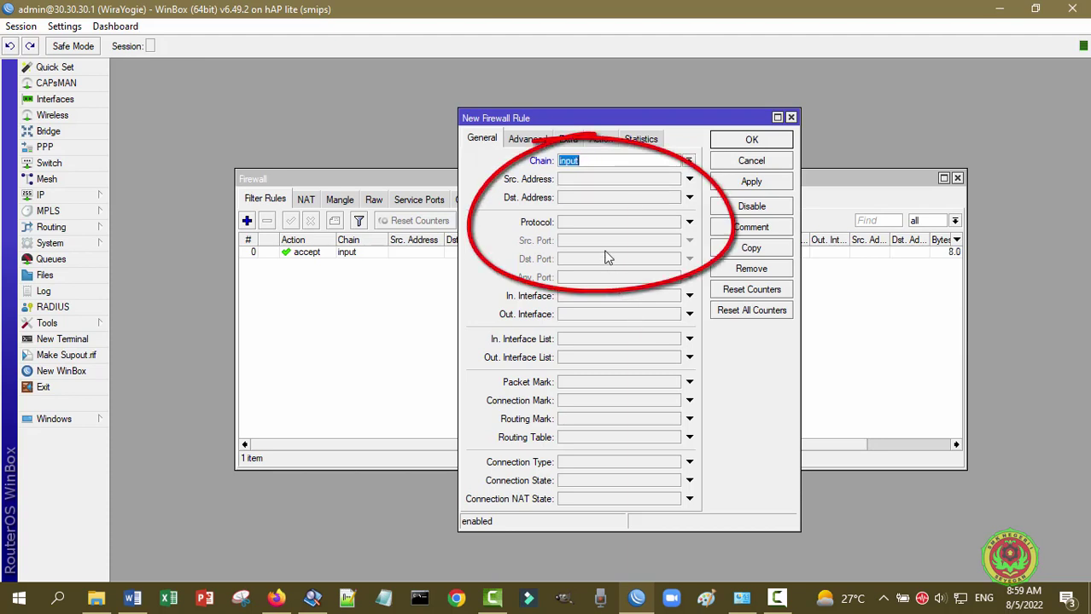
pyautogui.click(688, 222)
pyautogui.click(617, 223)
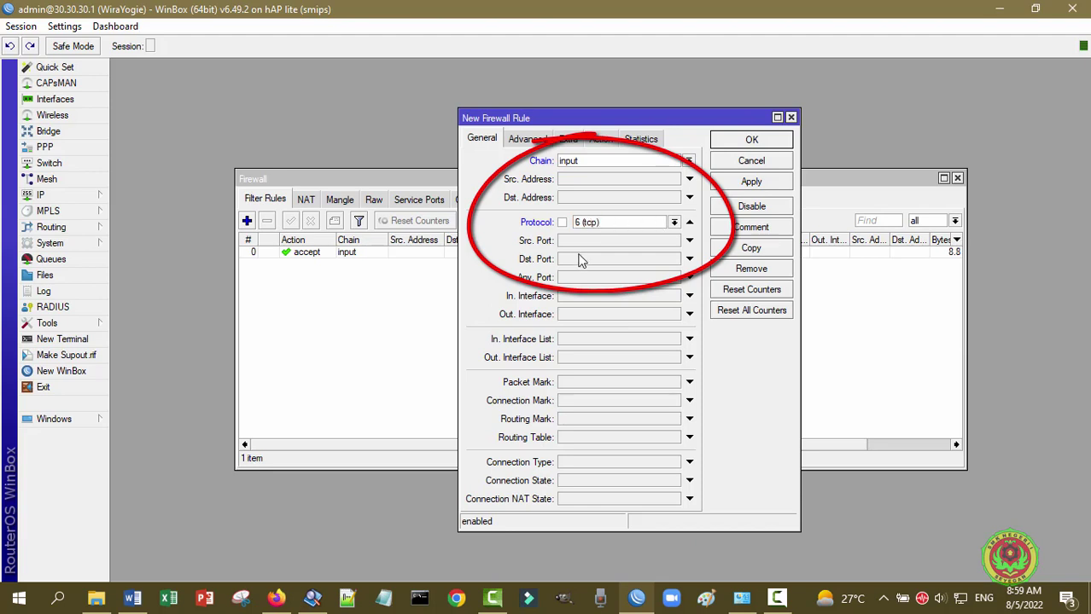
pyautogui.click(582, 259)
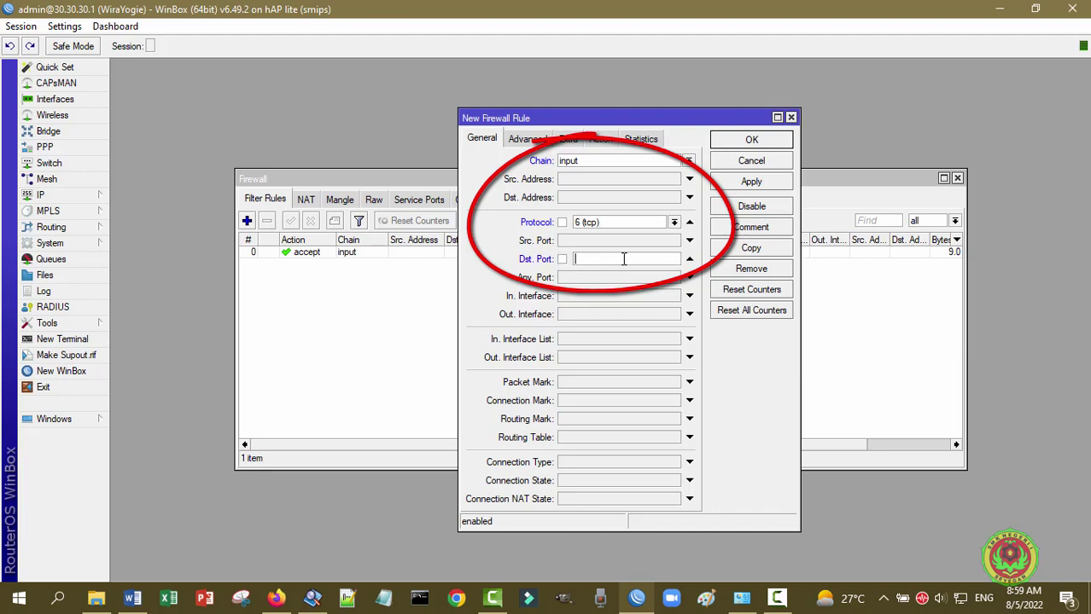
pyautogui.write('8291')
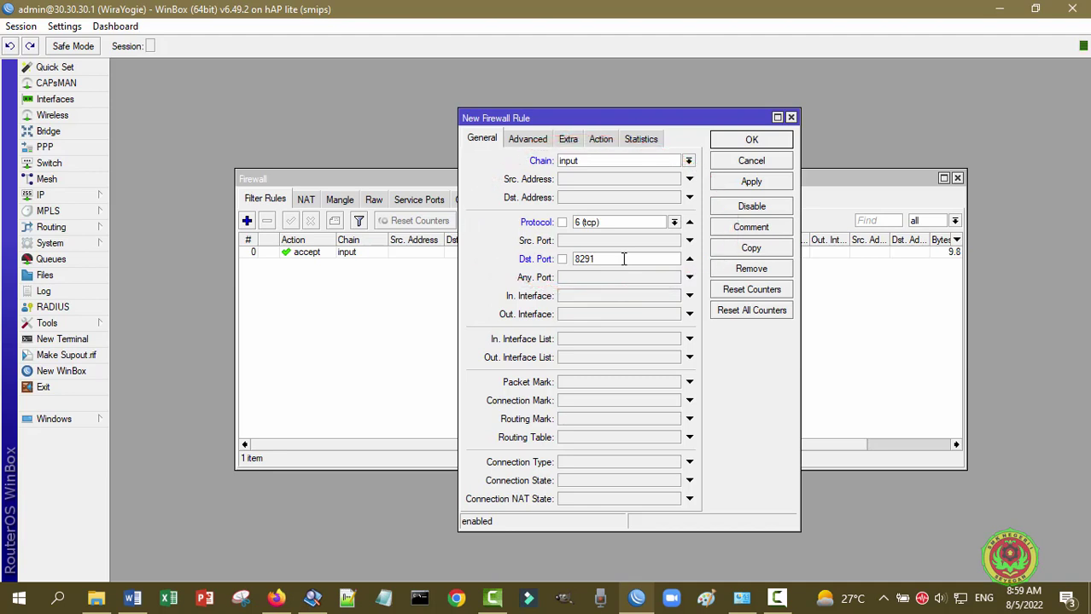
pyautogui.click(602, 140)
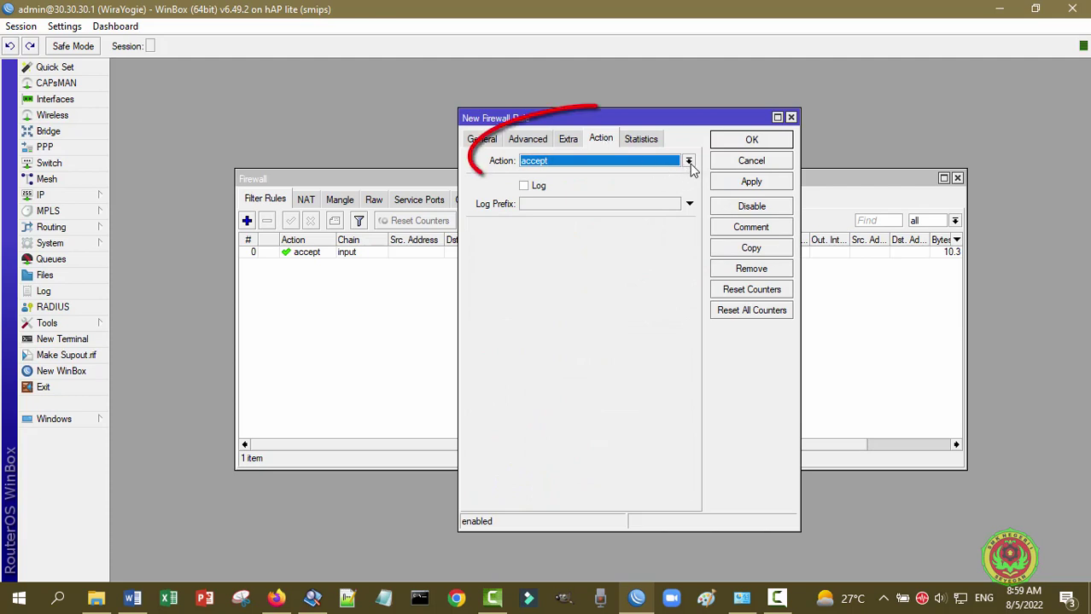
# - Set the second rule's action to drop, review its conditions, and apply it
pyautogui.click(688, 162)
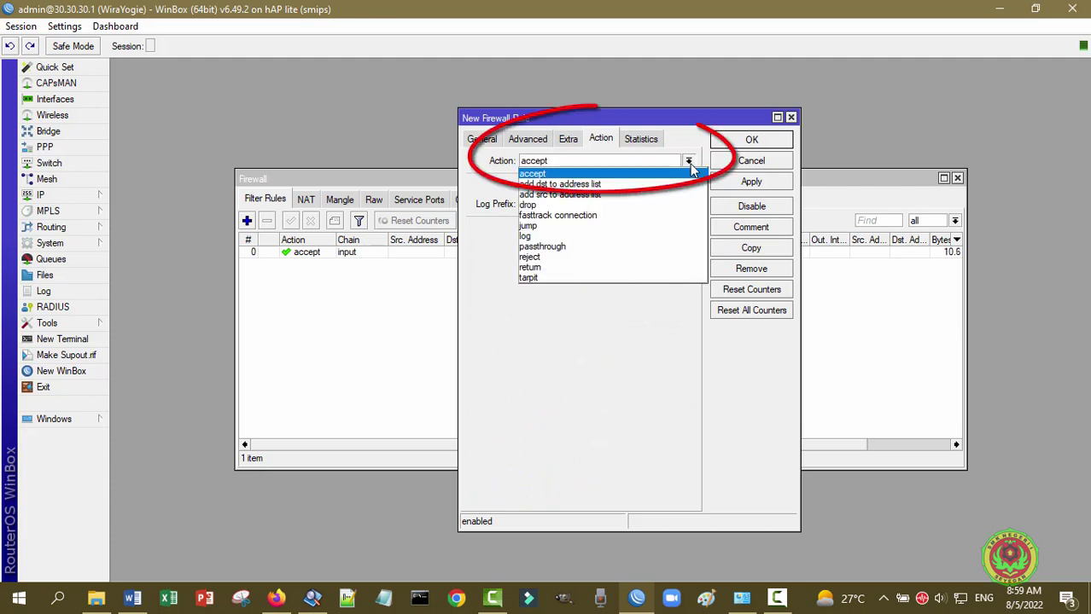
pyautogui.click(649, 210)
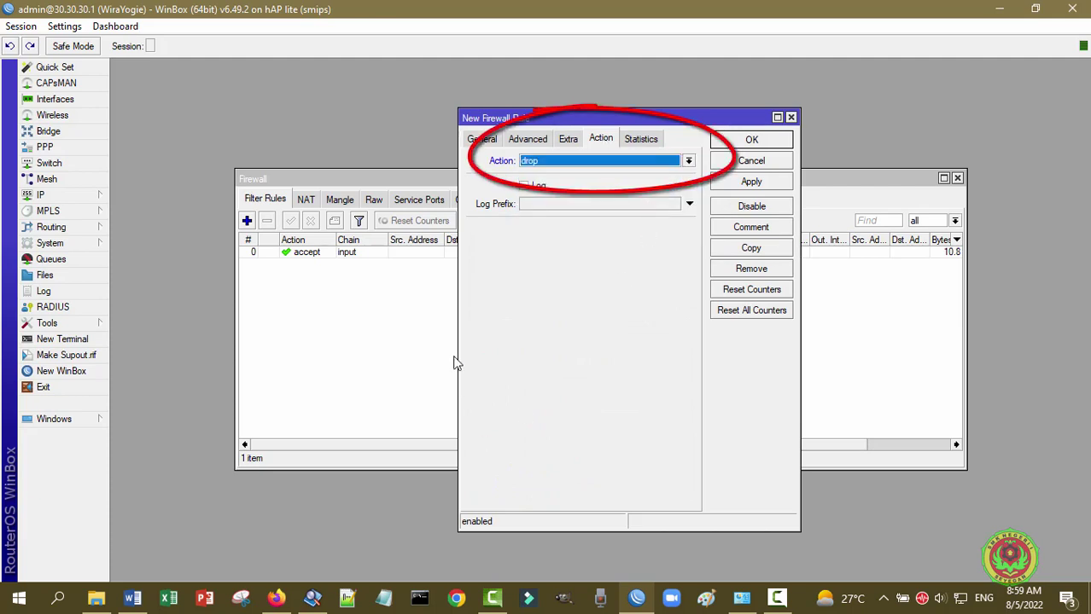
pyautogui.click(492, 141)
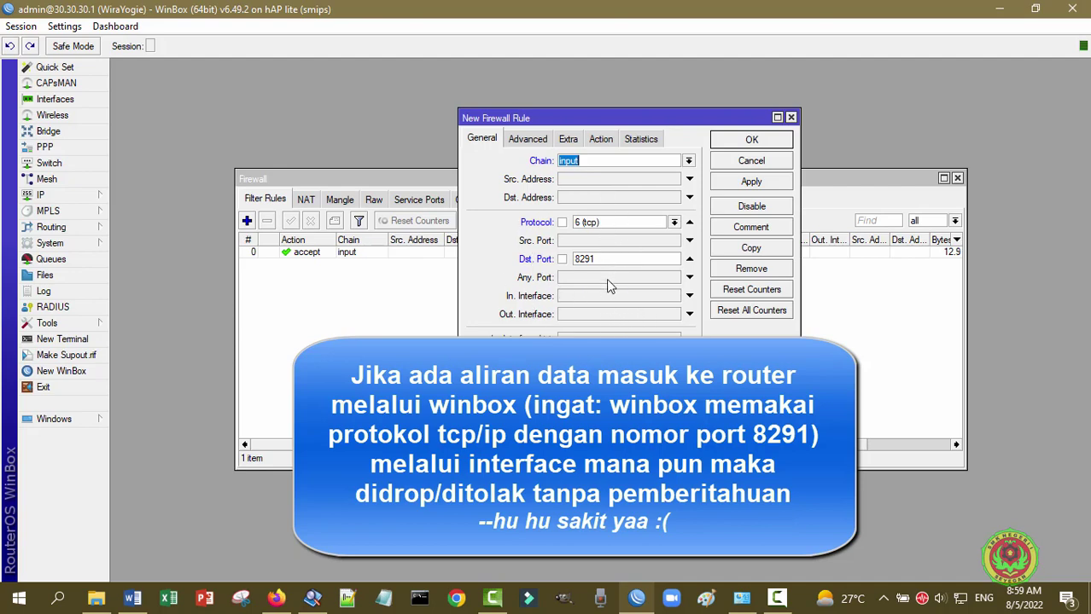
pyautogui.click(608, 141)
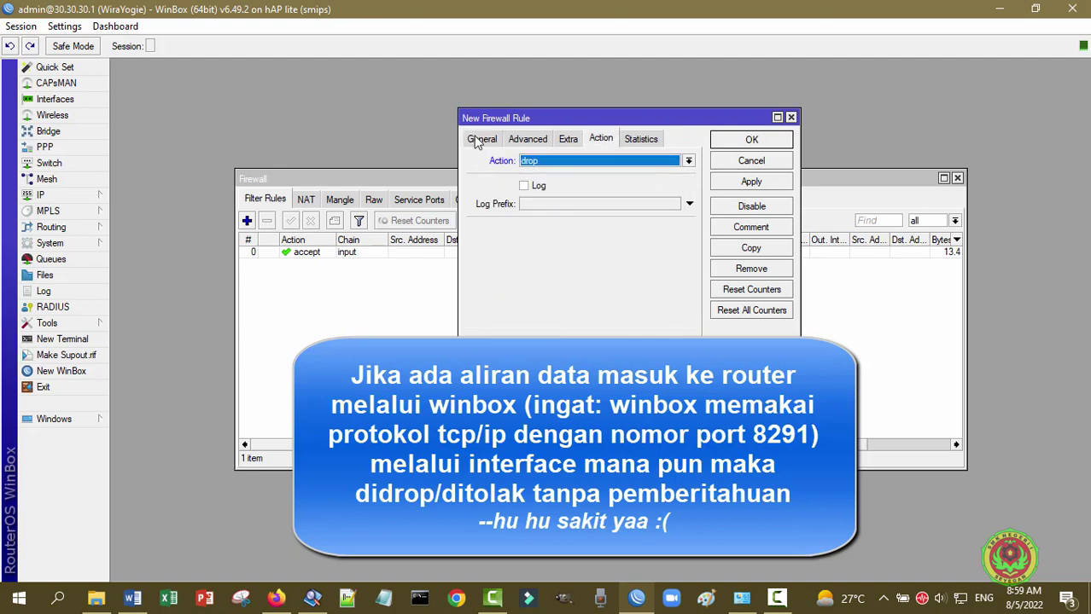
pyautogui.click(479, 140)
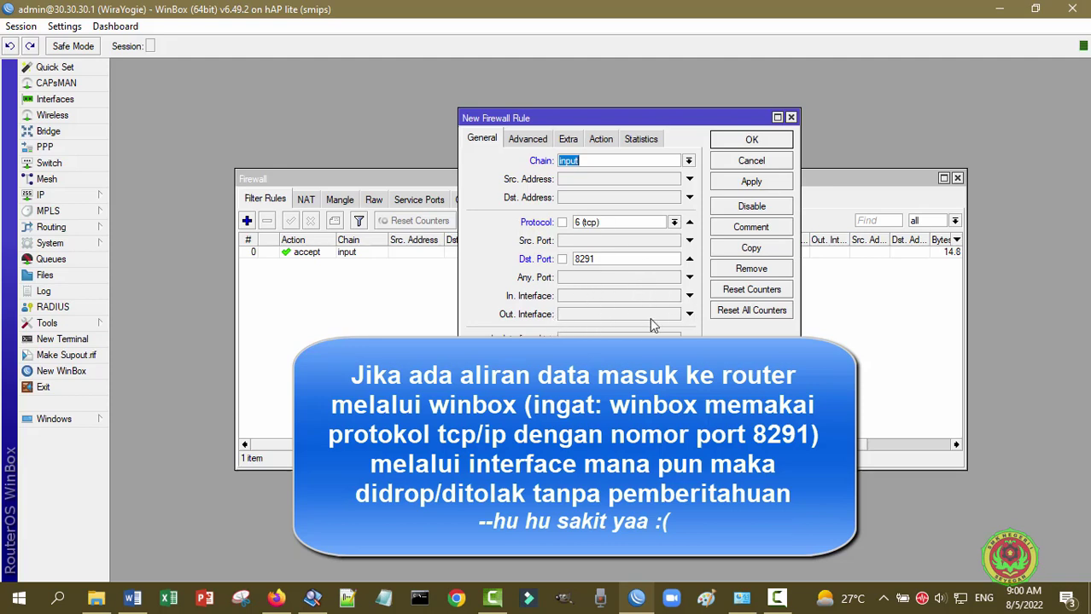
pyautogui.click(602, 139)
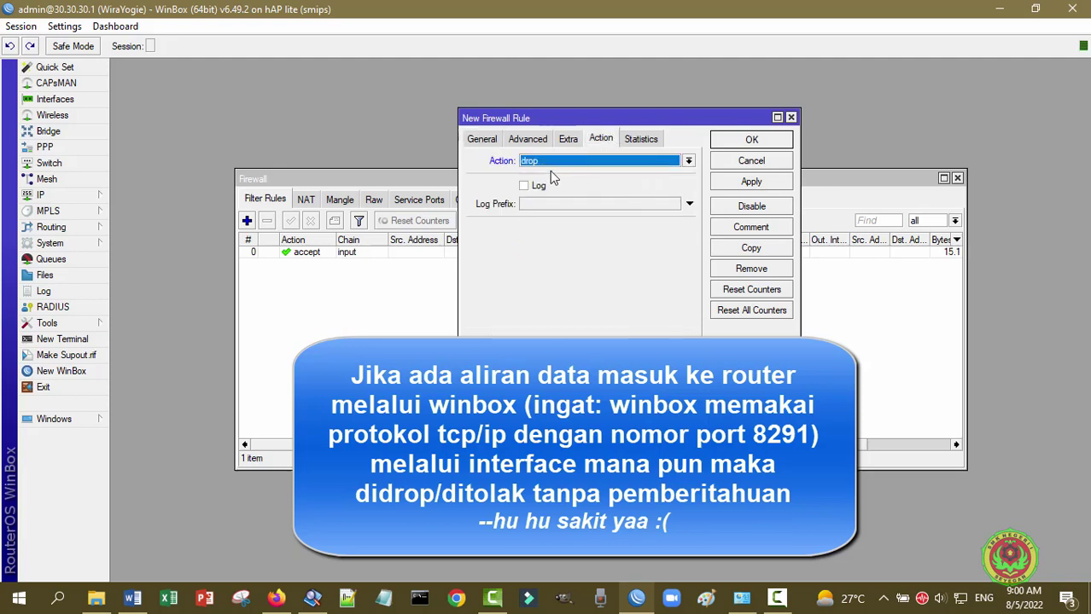
pyautogui.click(748, 184)
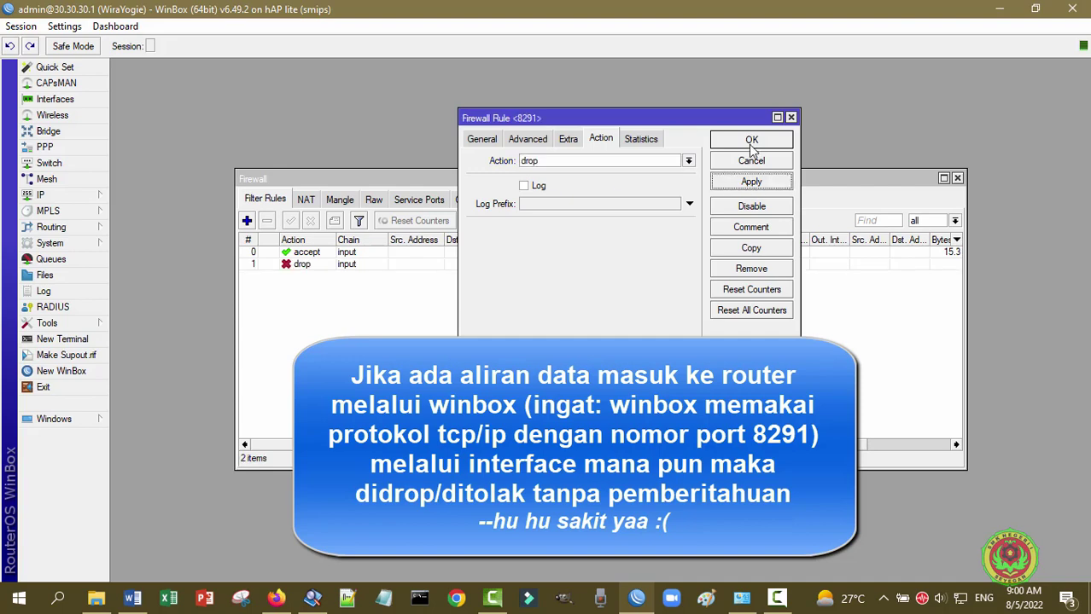
# - Close the drop rule and compare the port 8291 accept and drop rules in the list
pyautogui.click(751, 142)
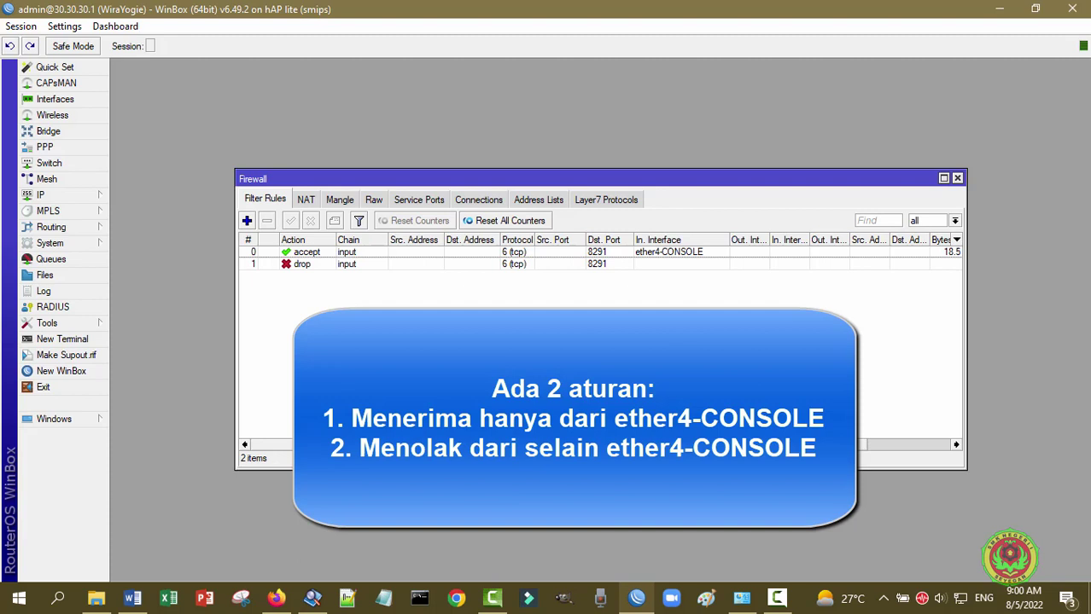
pyautogui.click(675, 257)
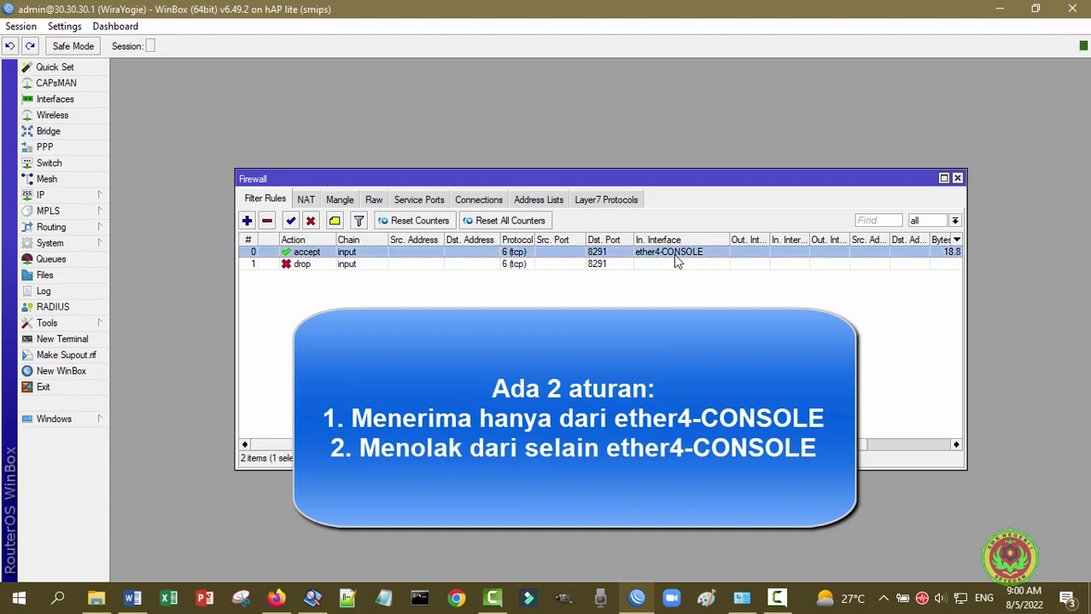
pyautogui.click(353, 297)
pyautogui.click(313, 266)
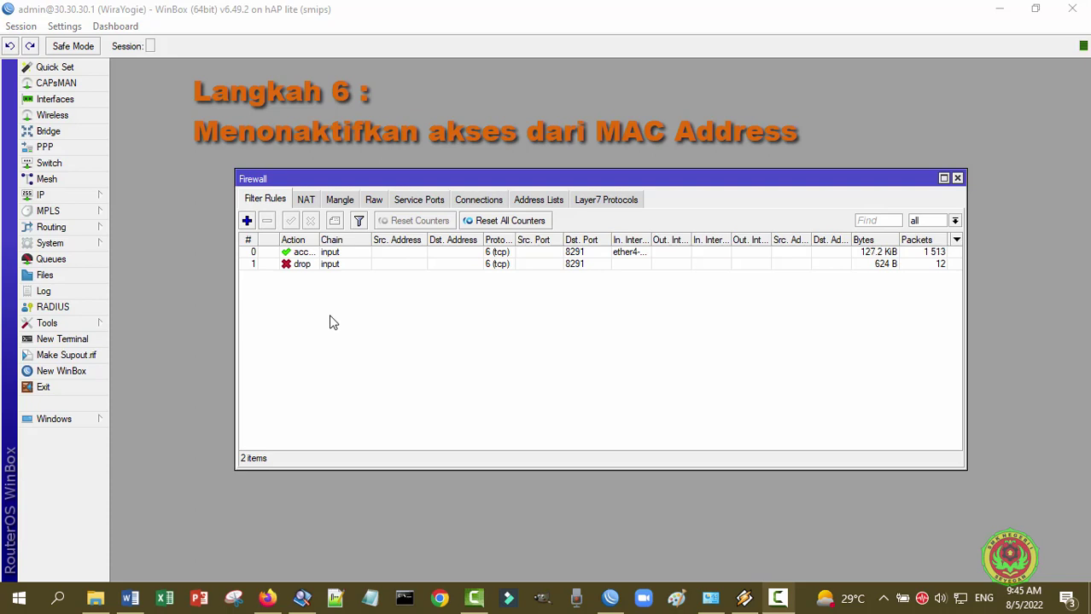
# - Close the Firewall window and open Tools > MAC Server
pyautogui.click(957, 180)
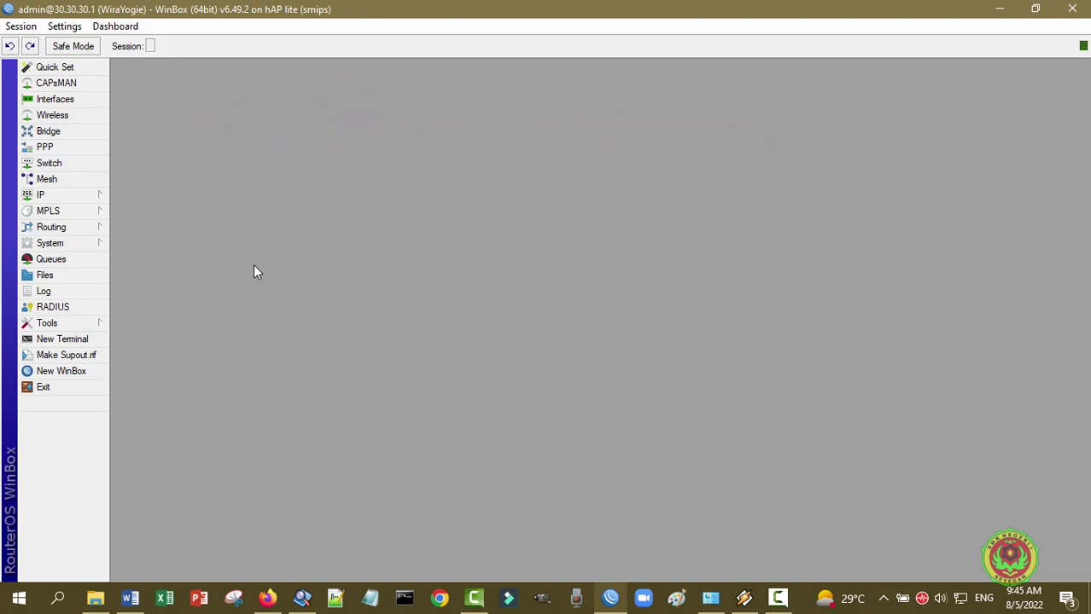
pyautogui.click(63, 328)
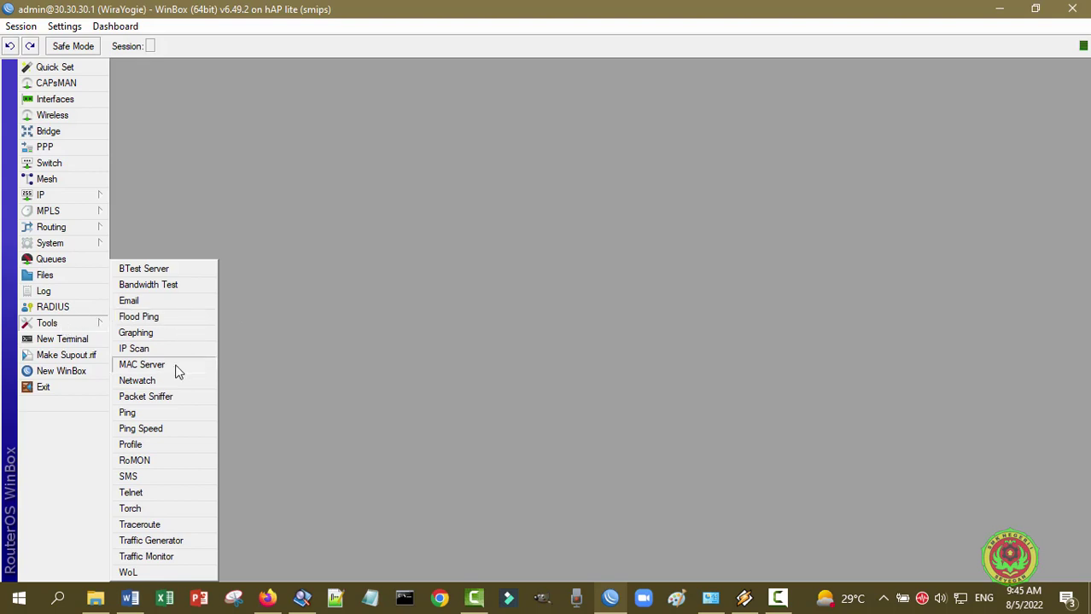
pyautogui.click(142, 365)
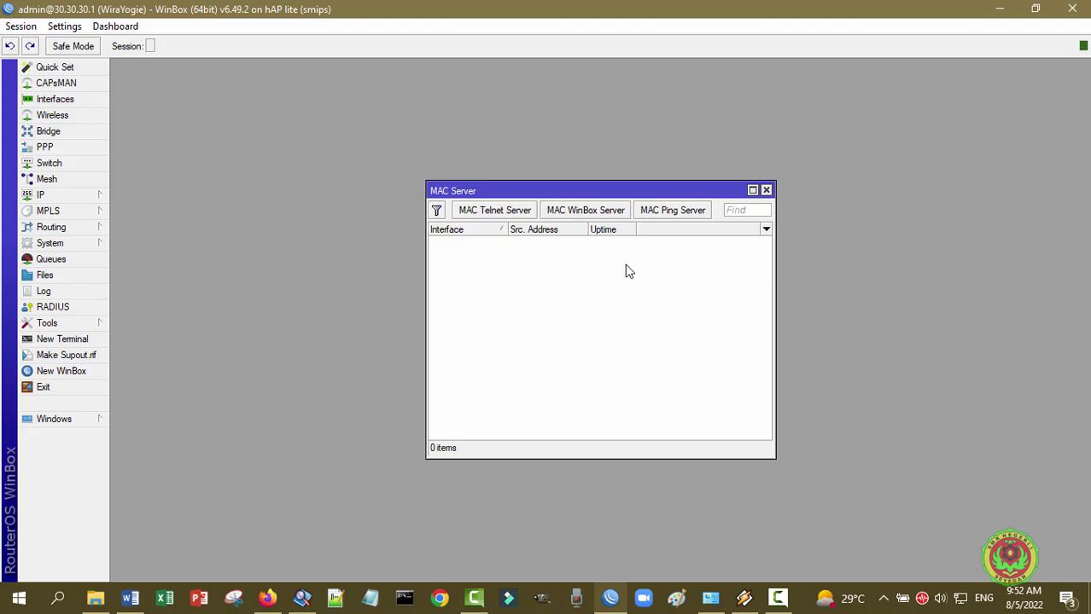
# - Set the MAC WinBox Server's Allowed Interface List to none, apply it, and exit the router session
pyautogui.click(581, 218)
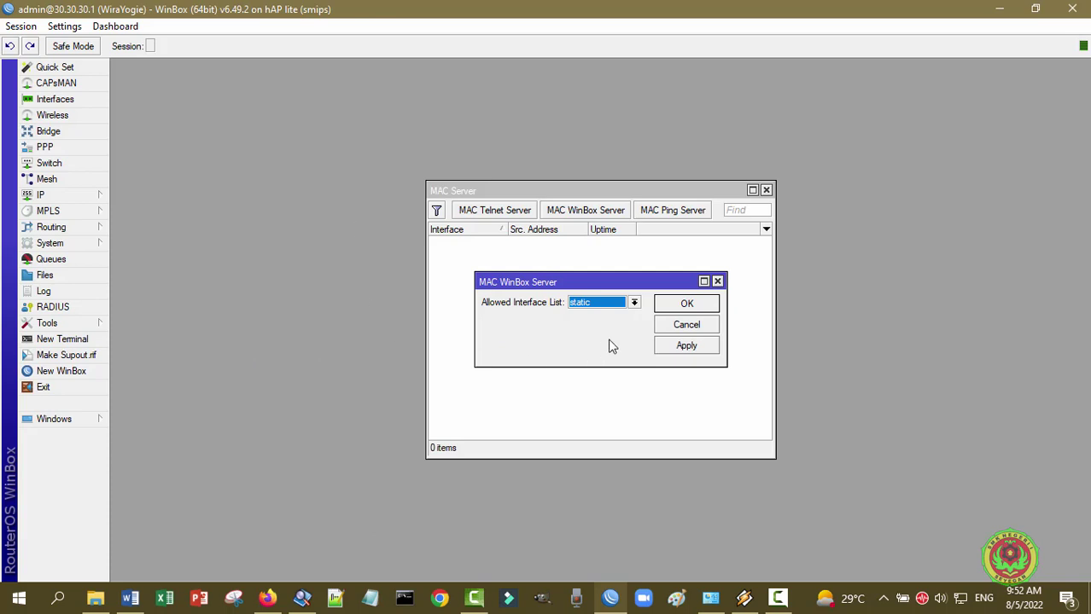
pyautogui.click(634, 303)
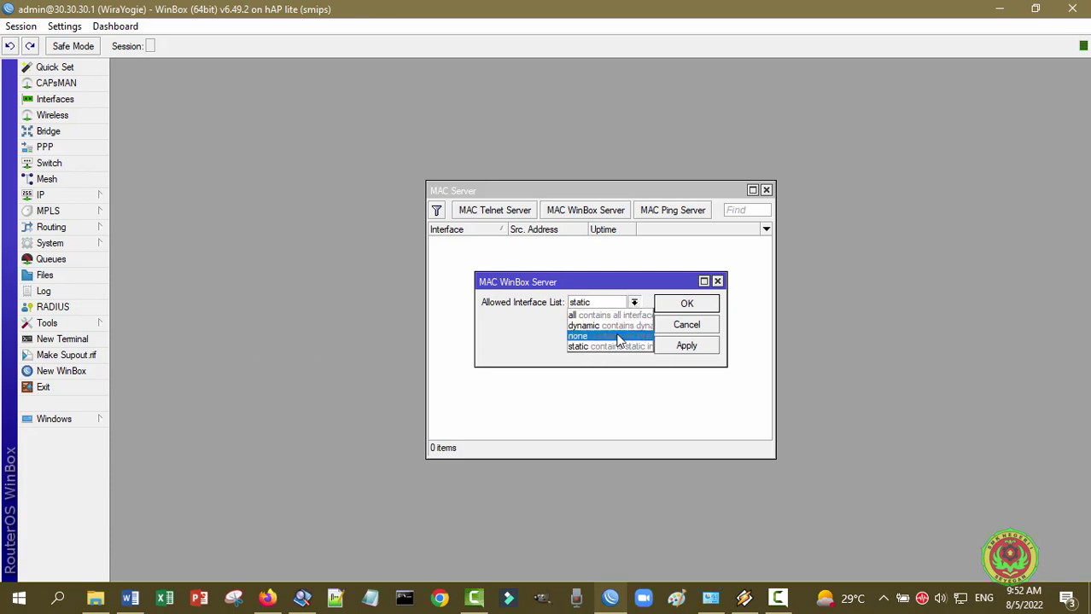
pyautogui.click(615, 336)
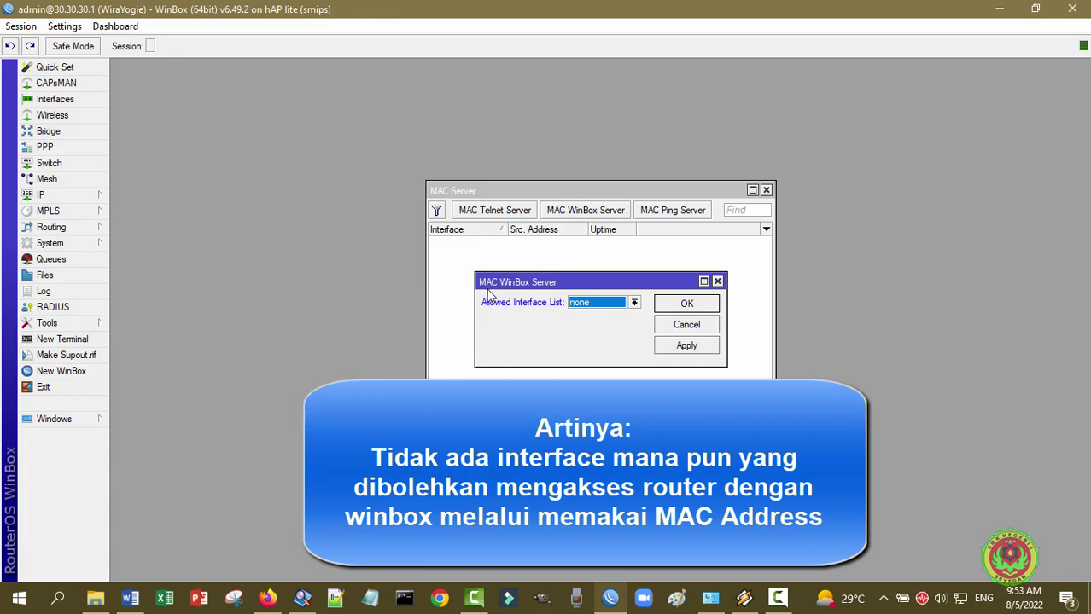
pyautogui.click(709, 348)
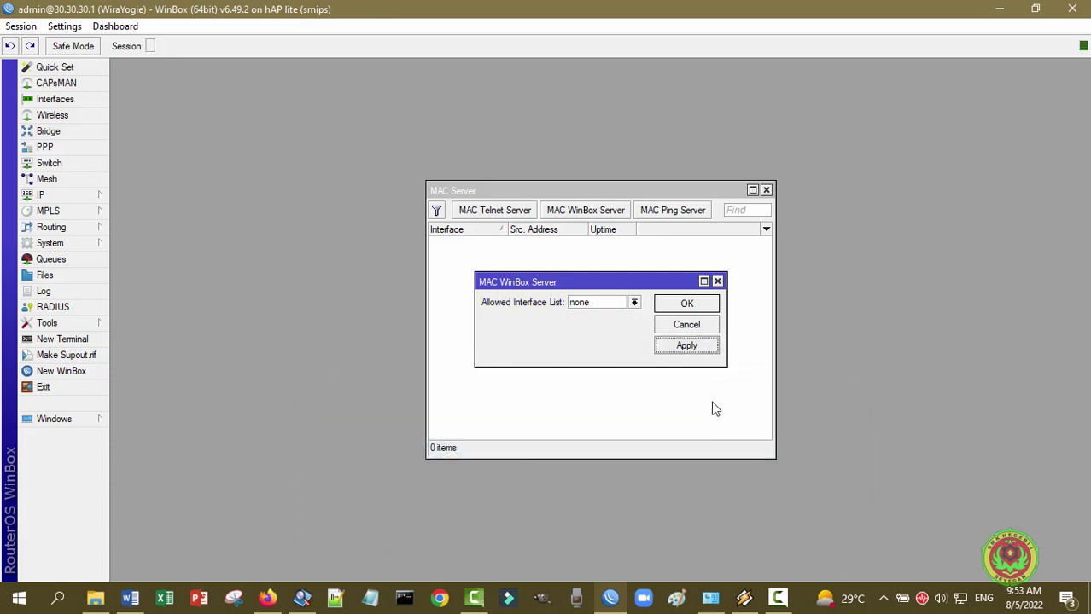
pyautogui.click(699, 305)
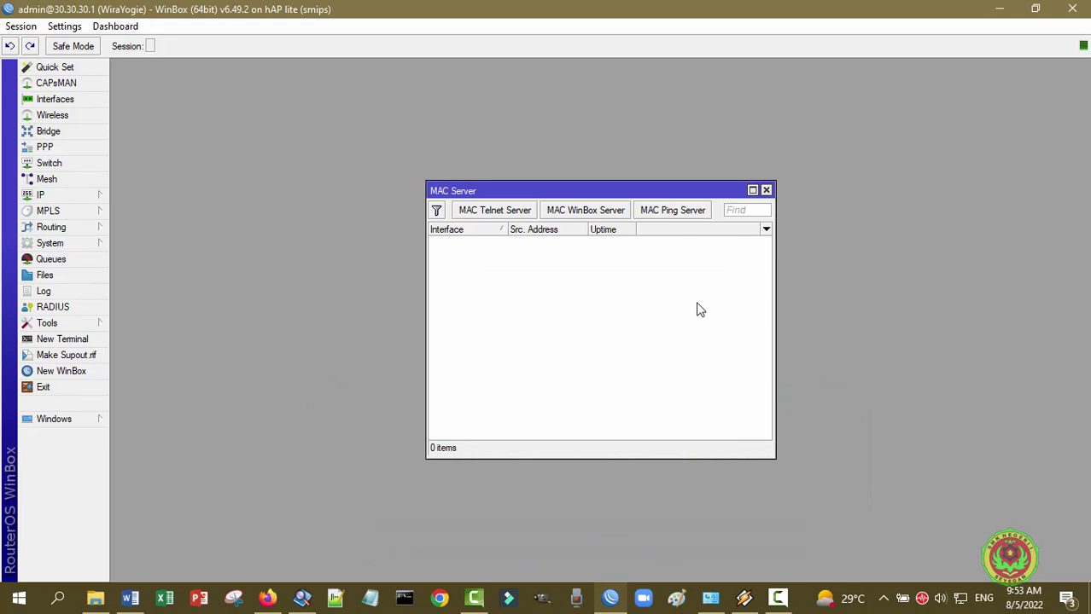
pyautogui.click(766, 191)
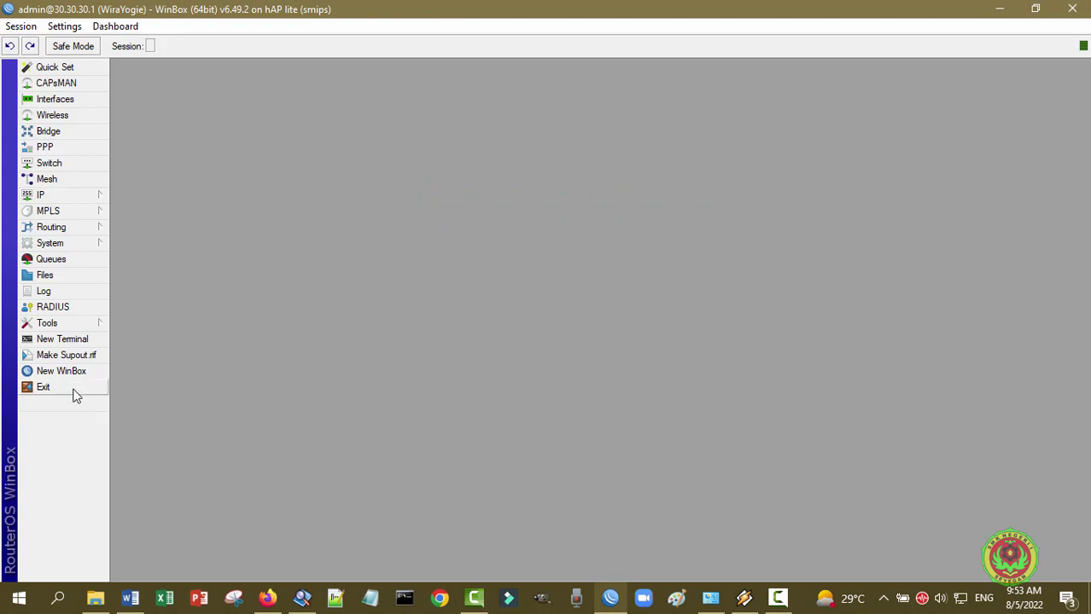
pyautogui.click(43, 388)
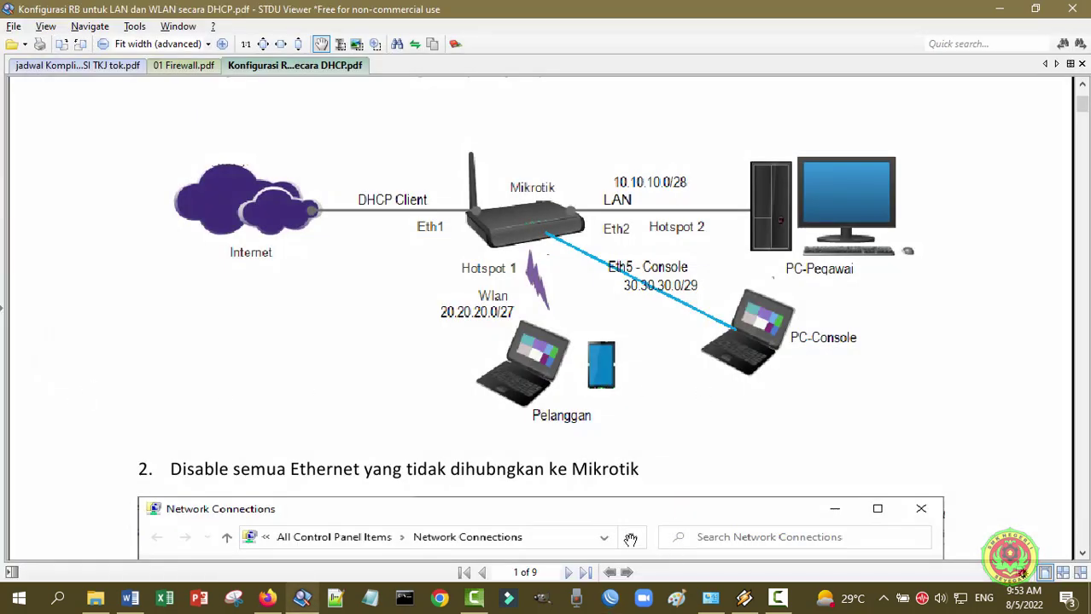
# - Bring the WinBox login window back in front of the network diagram
pyautogui.click(610, 597)
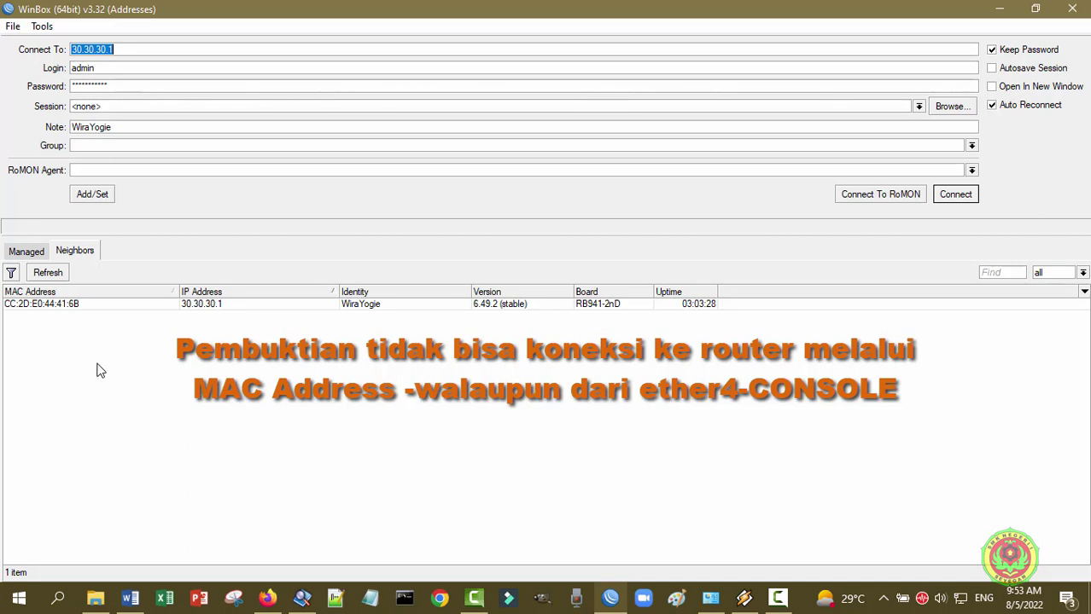
# - Try connecting to the router by MAC CC:2D:E0:44:41:6B and cancel once it fails
pyautogui.click(46, 305)
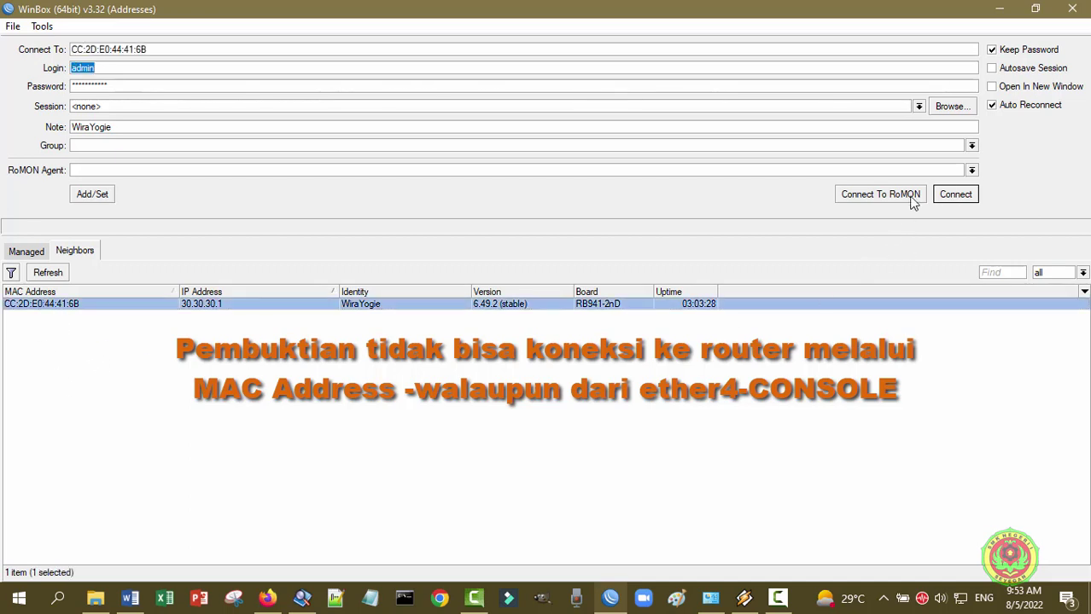
pyautogui.click(955, 196)
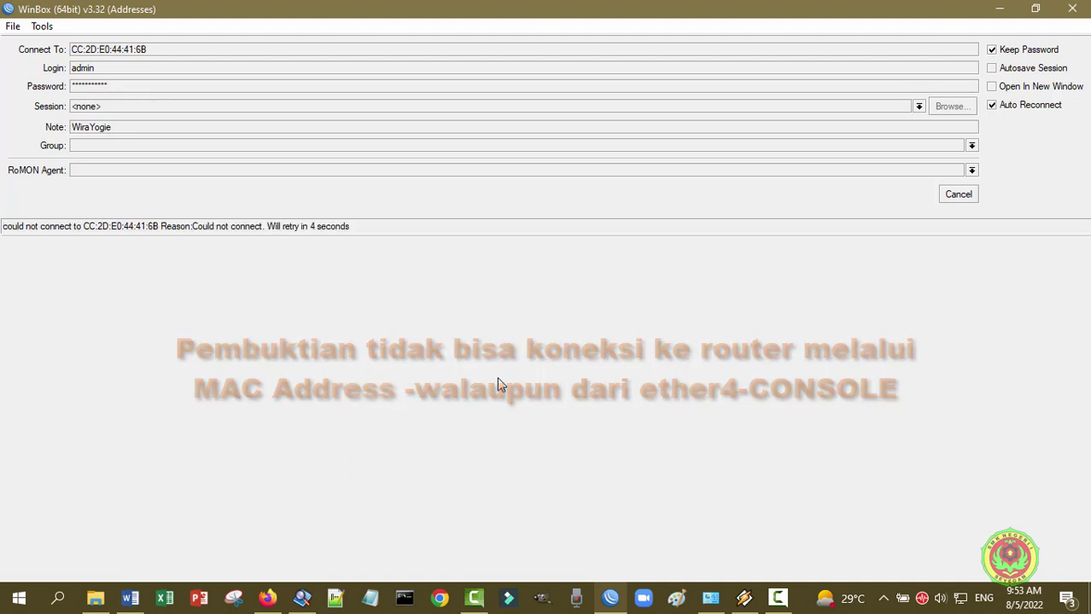
pyautogui.click(958, 196)
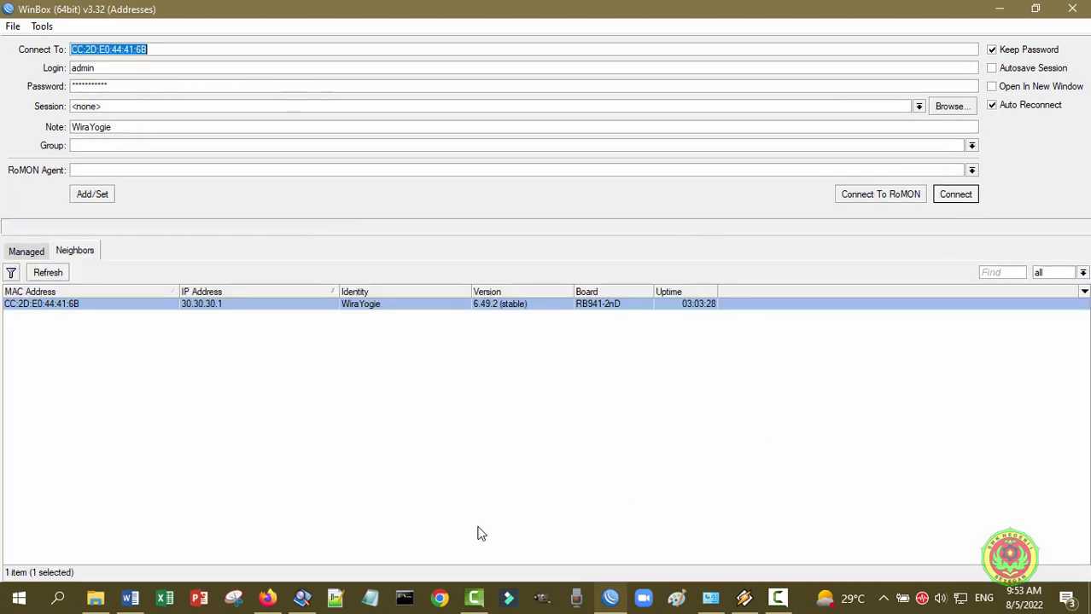
# - Log in to the router at 30.30.30.1 by IP, maximize the session, then exit it
pyautogui.click(215, 307)
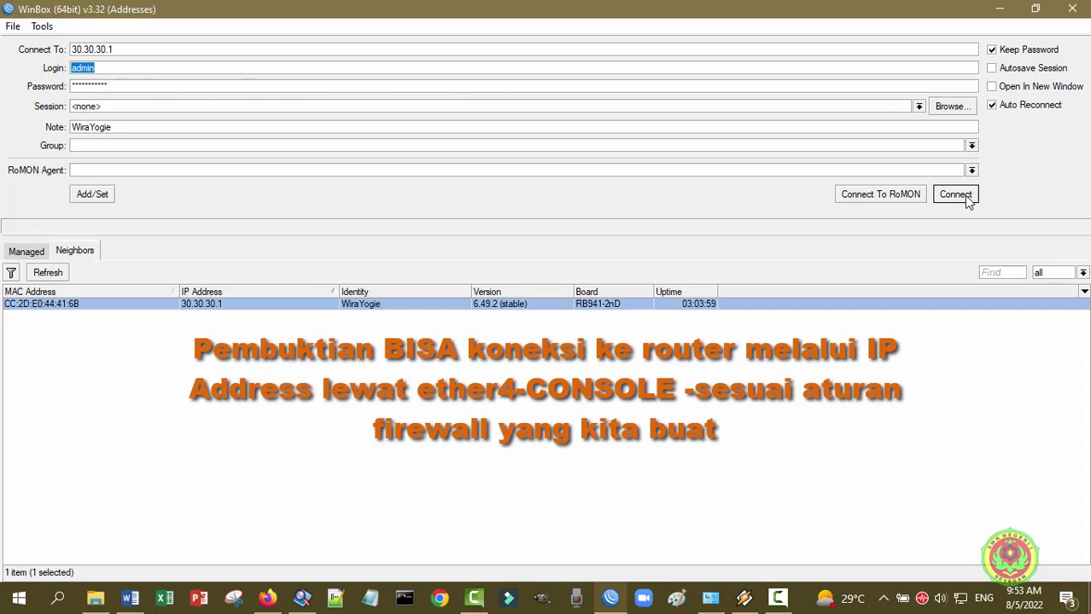
pyautogui.click(955, 195)
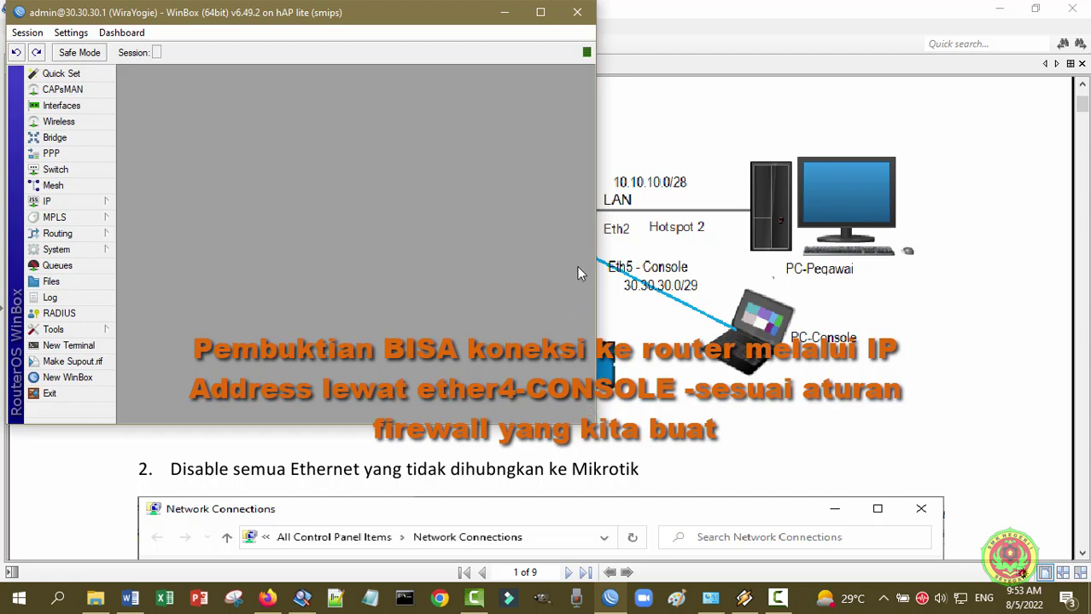
pyautogui.doubleClick(554, 21)
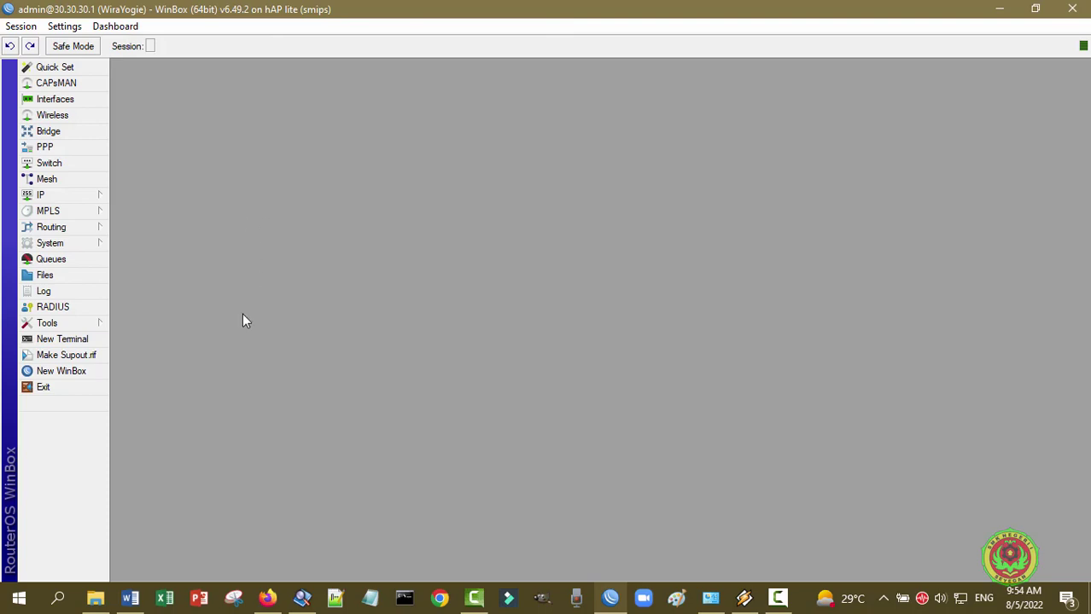
pyautogui.click(75, 385)
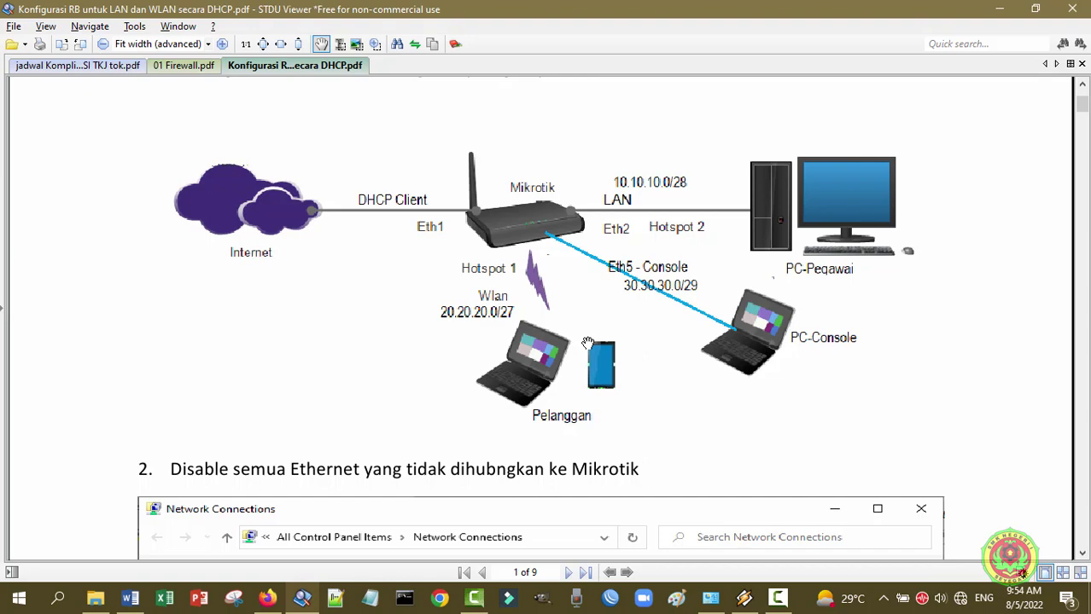
# - Switch the Ethernet adapter's IPv4 address and DNS server to obtain automatically
pyautogui.click(717, 605)
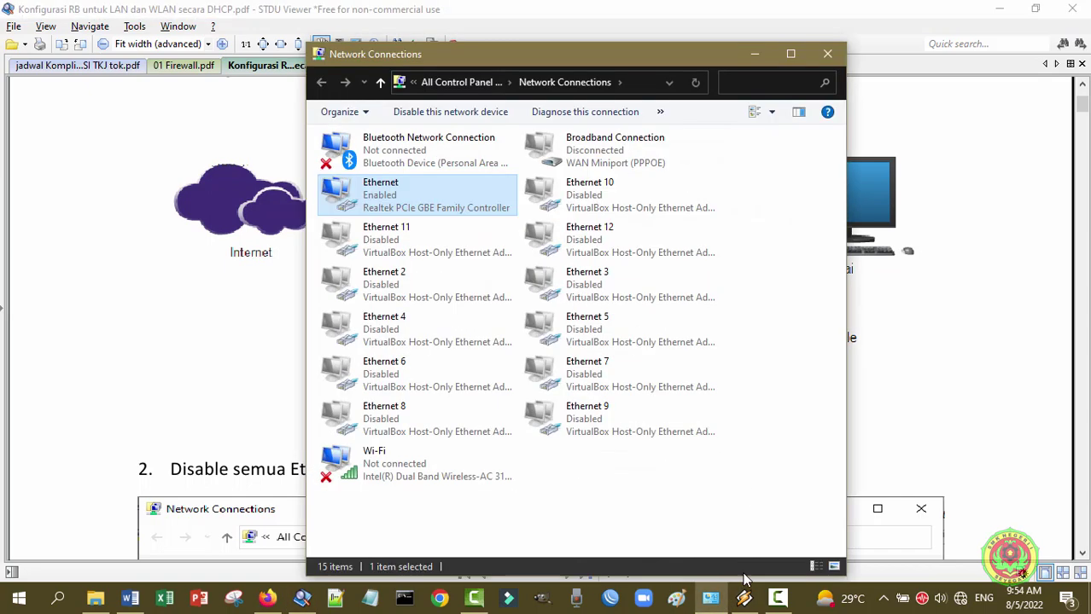
pyautogui.rightClick(384, 190)
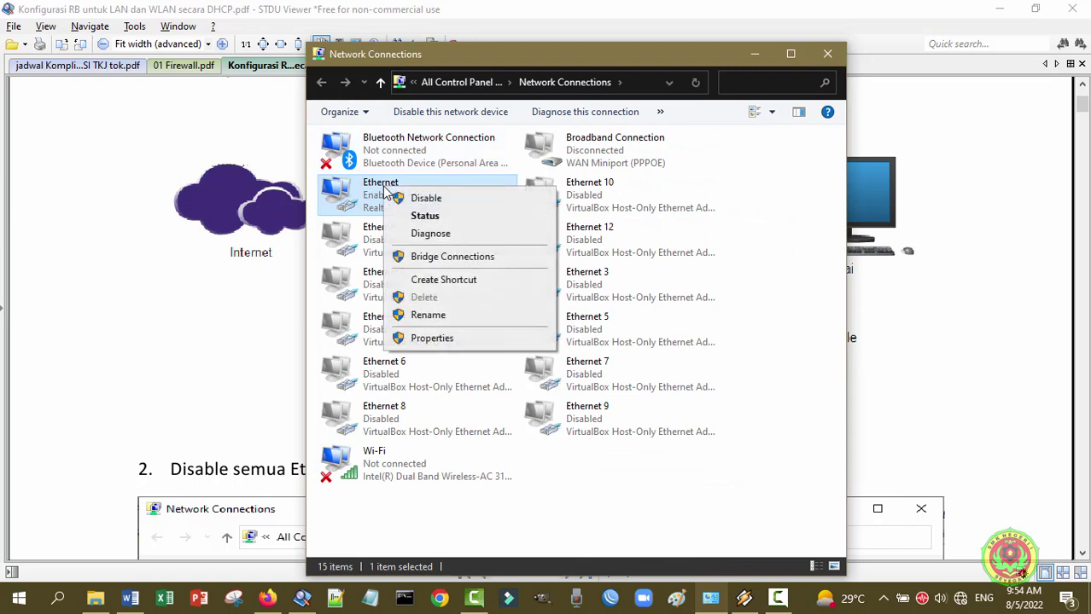
pyautogui.click(448, 339)
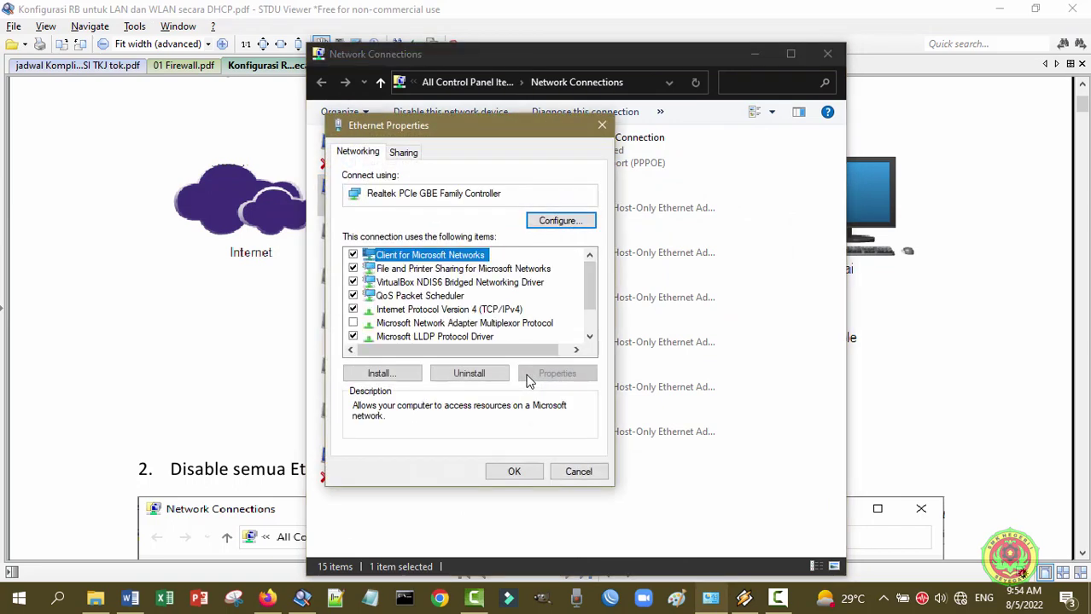
pyautogui.click(516, 310)
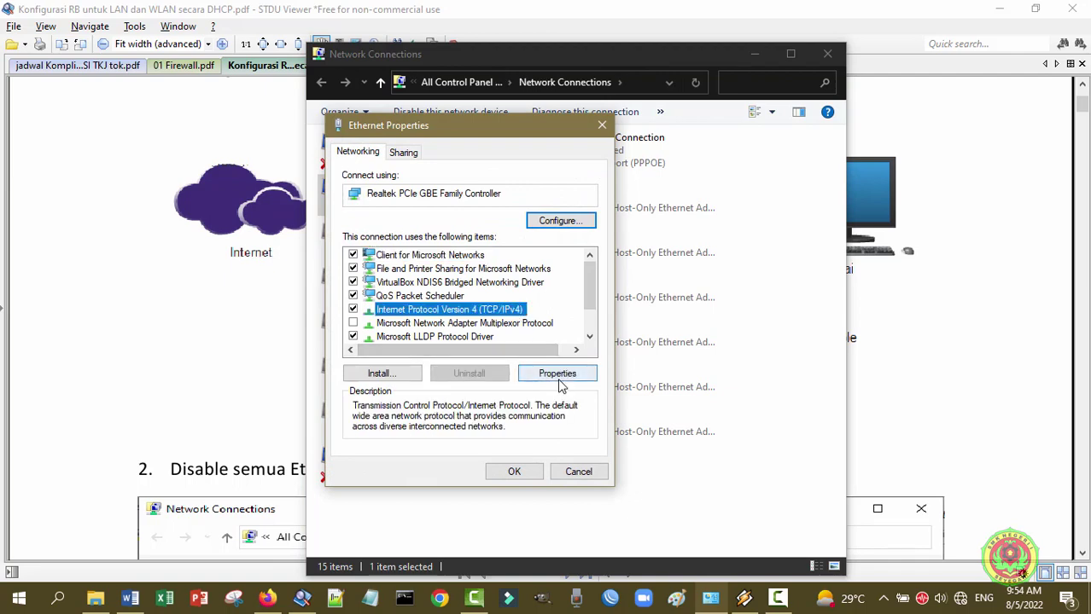
pyautogui.click(559, 376)
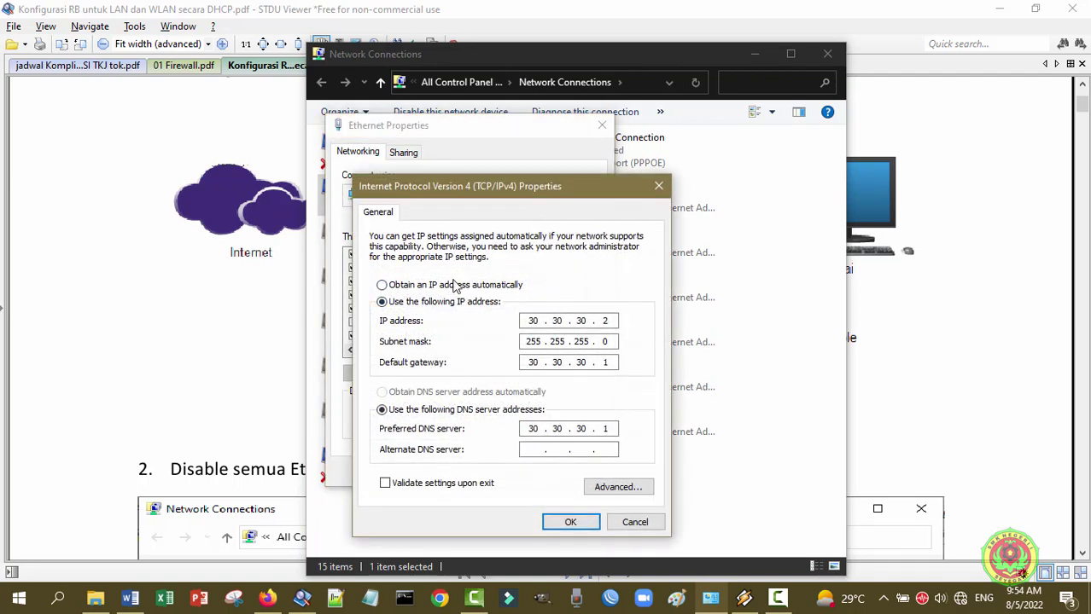
pyautogui.click(455, 287)
pyautogui.click(450, 393)
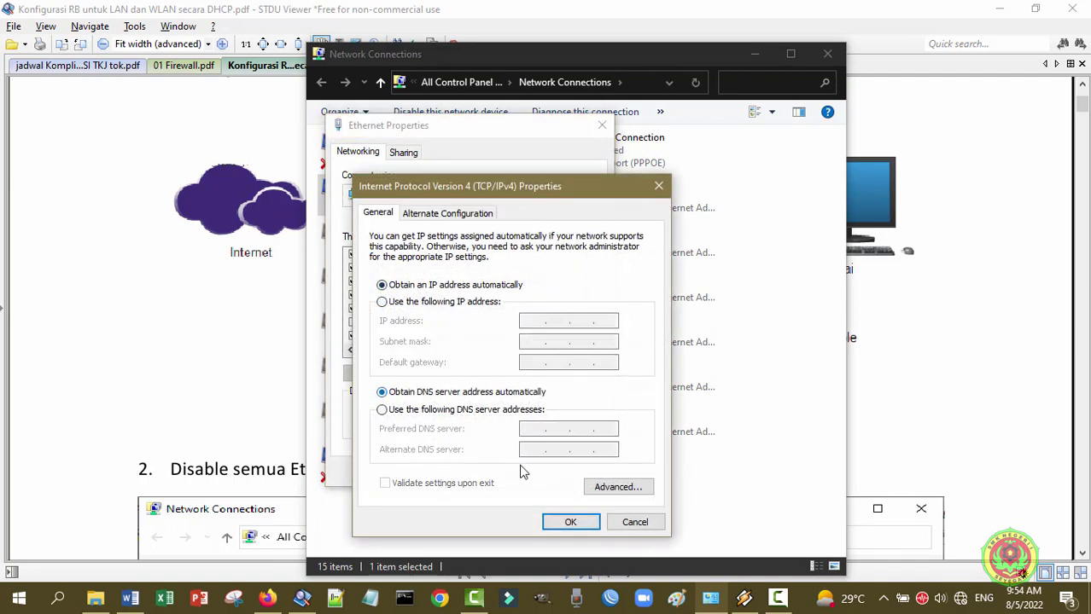
pyautogui.click(567, 523)
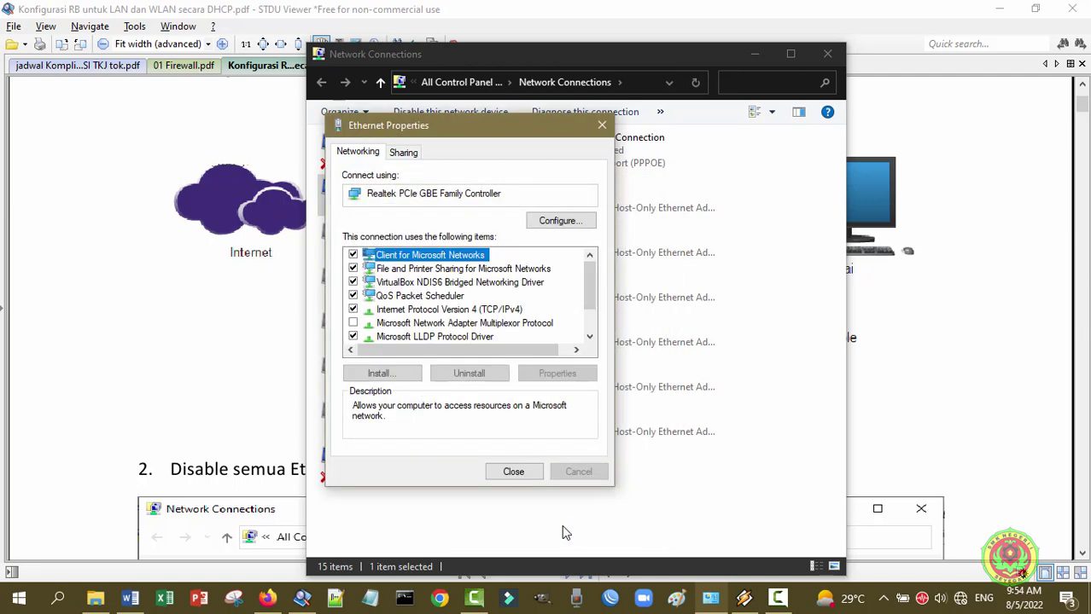
pyautogui.click(527, 478)
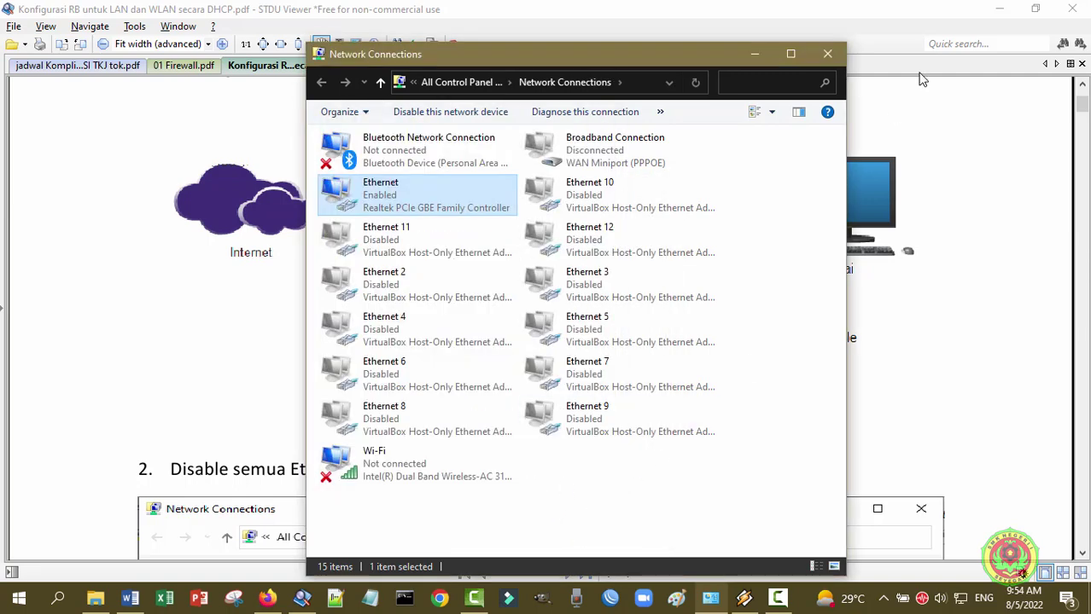
pyautogui.click(756, 55)
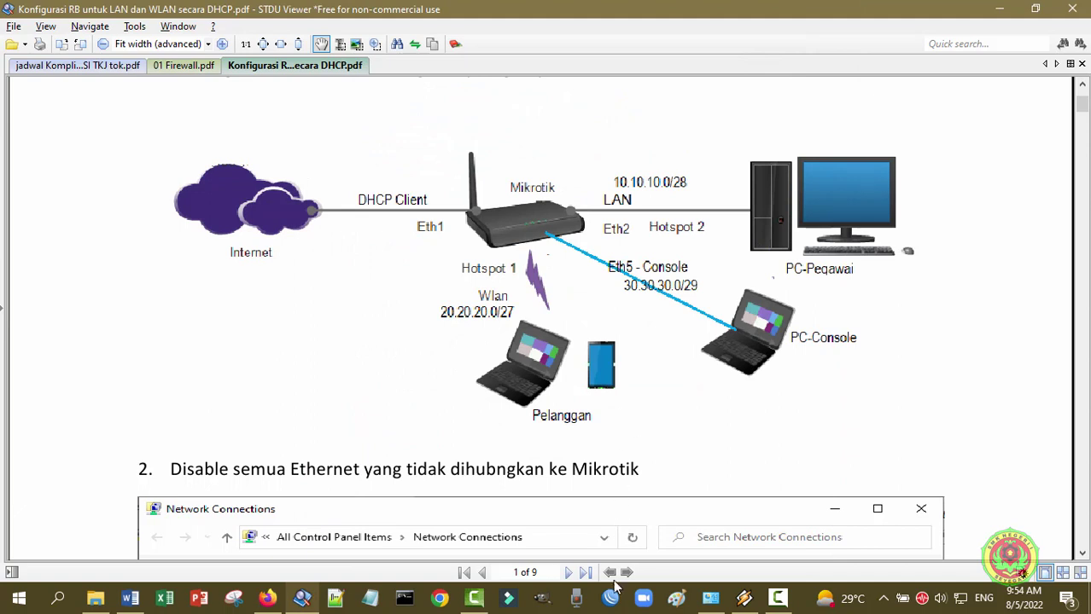
# - Attempt a MAC login to CC:2D:E0:44:41:69, cancel the stalled attempt, then select target 10.10.10.1
pyautogui.click(611, 597)
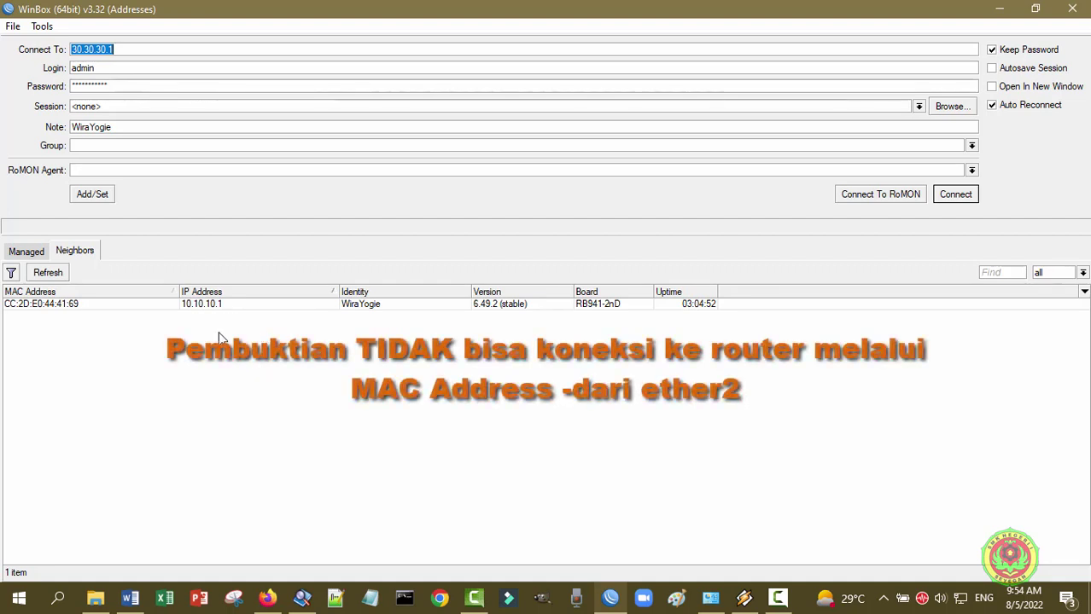
pyautogui.click(76, 305)
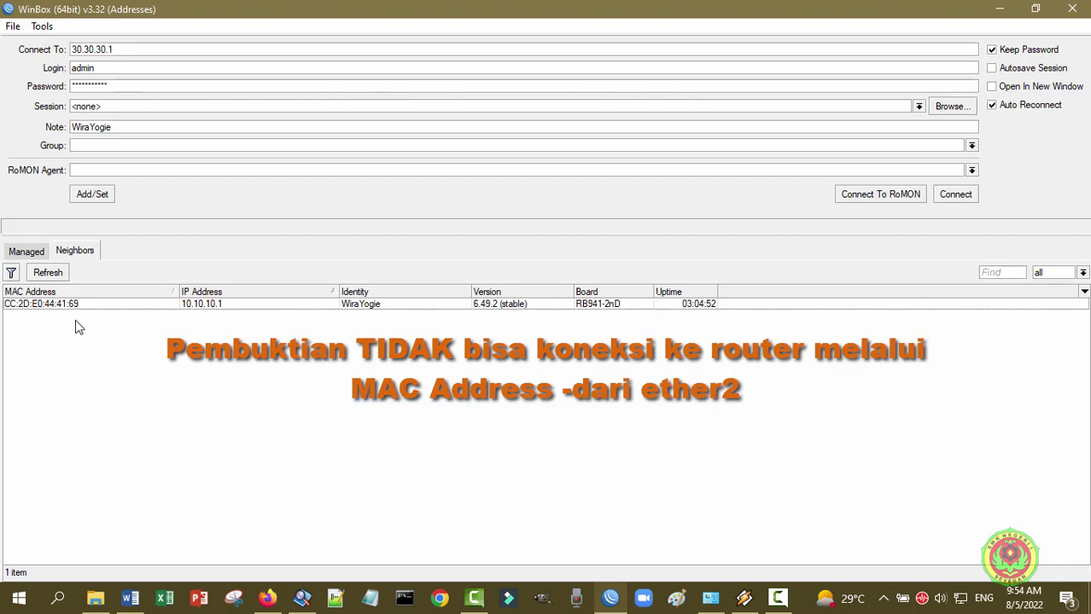
pyautogui.click(62, 309)
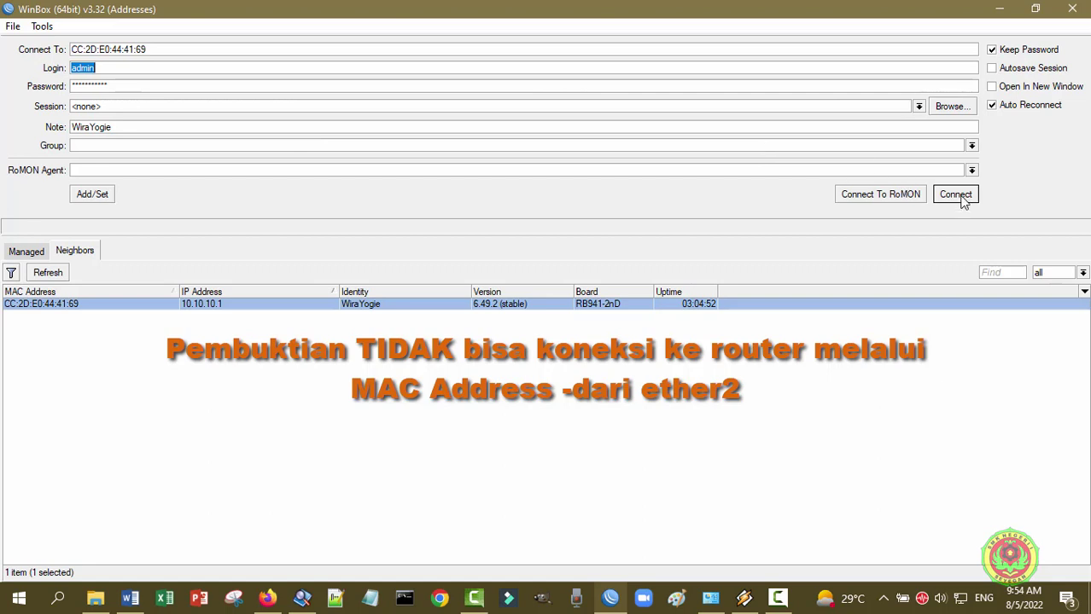
pyautogui.click(962, 200)
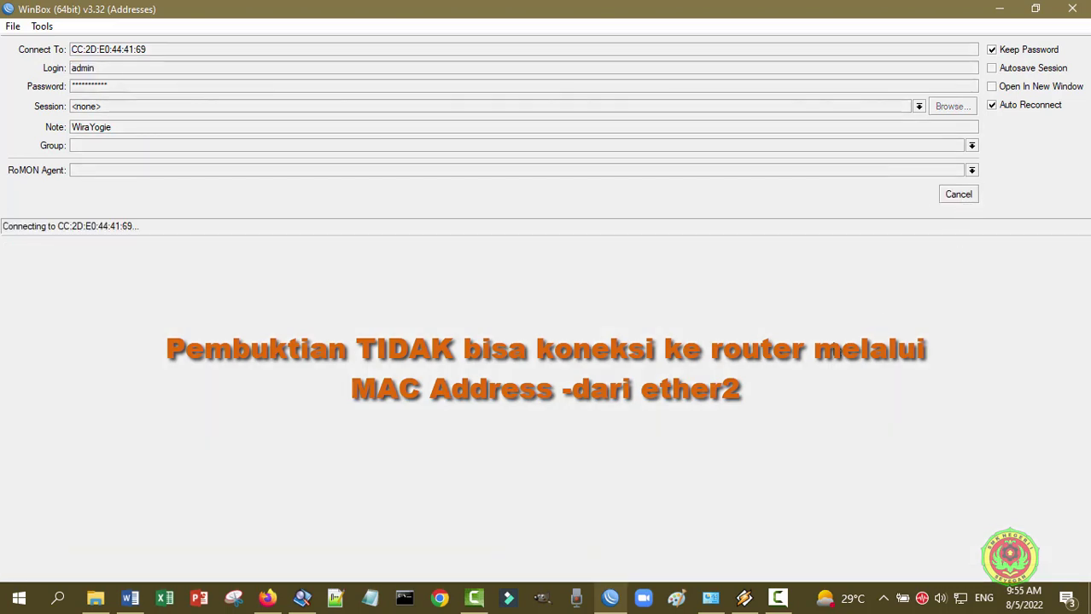
pyautogui.click(961, 198)
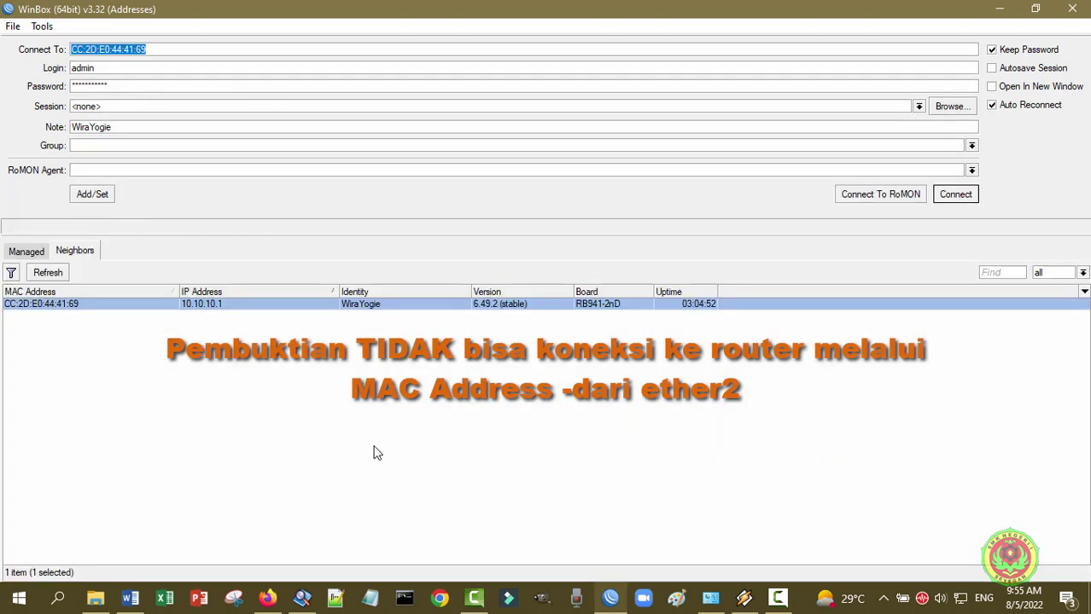
pyautogui.click(285, 453)
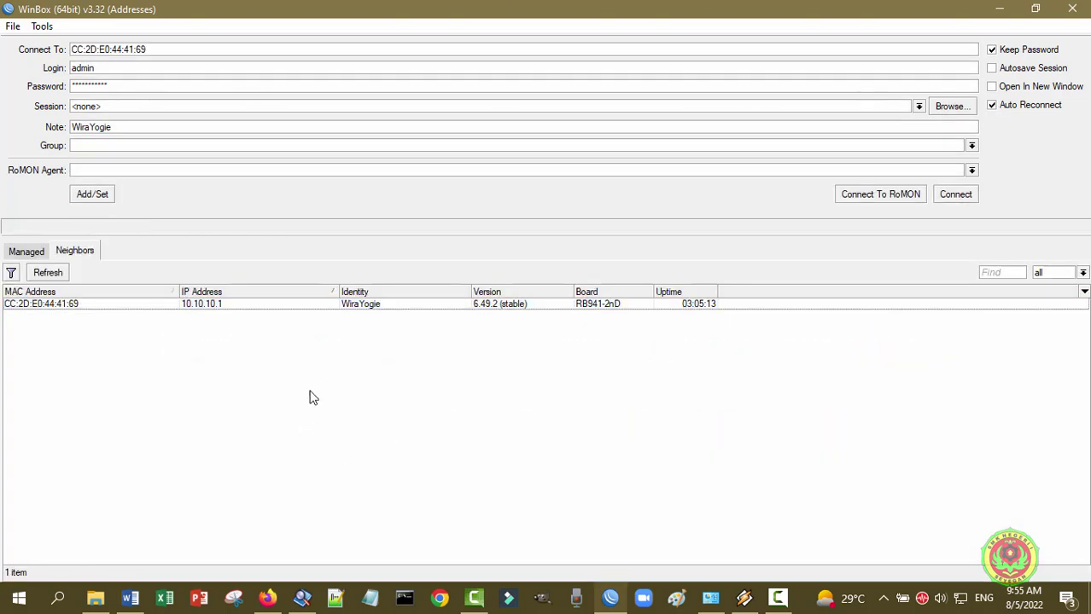
pyautogui.click(219, 307)
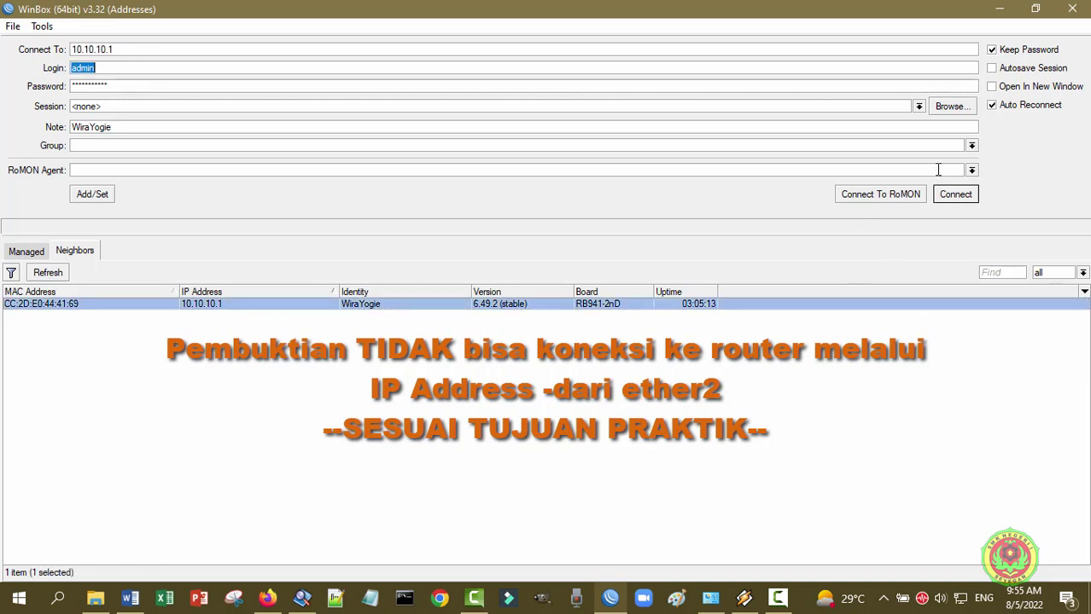
# - Try connecting to 10.10.10.1 twice, refreshing the neighbour list between attempts and cancelling each timeout
pyautogui.click(955, 195)
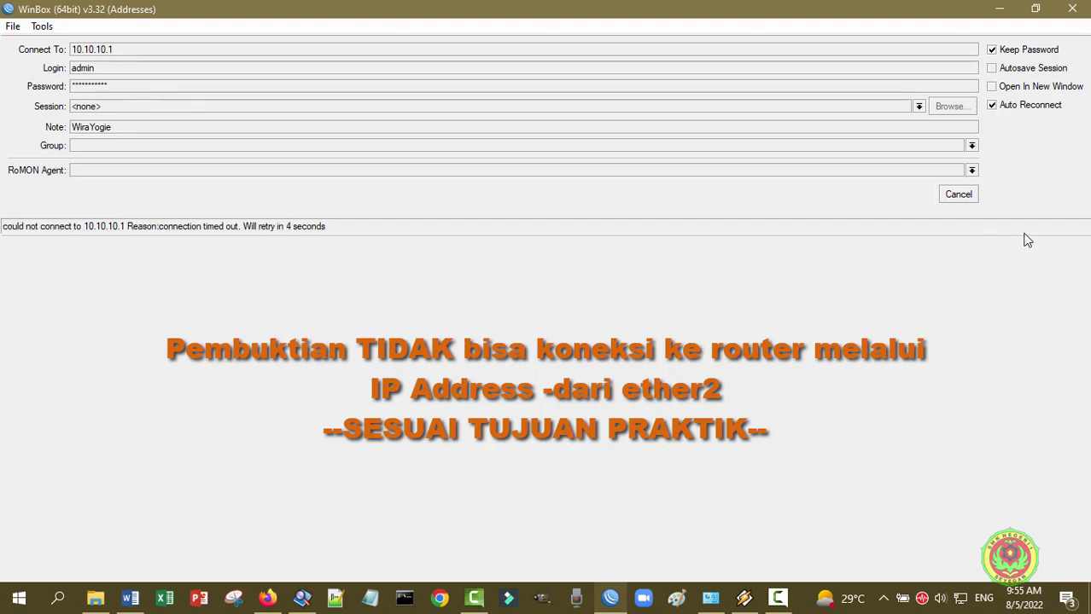
pyautogui.click(963, 200)
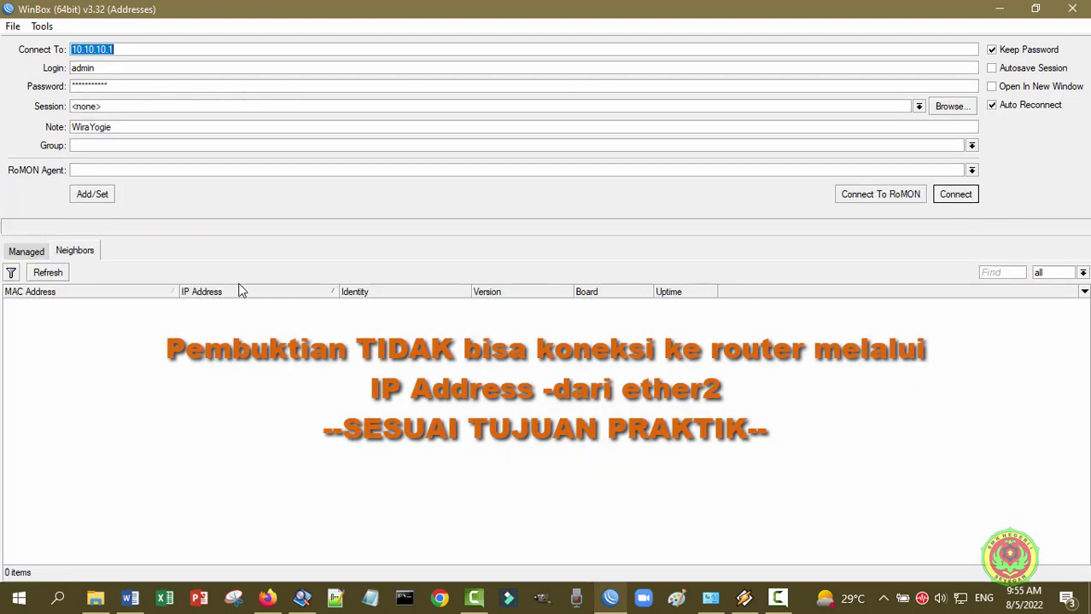
pyautogui.click(51, 271)
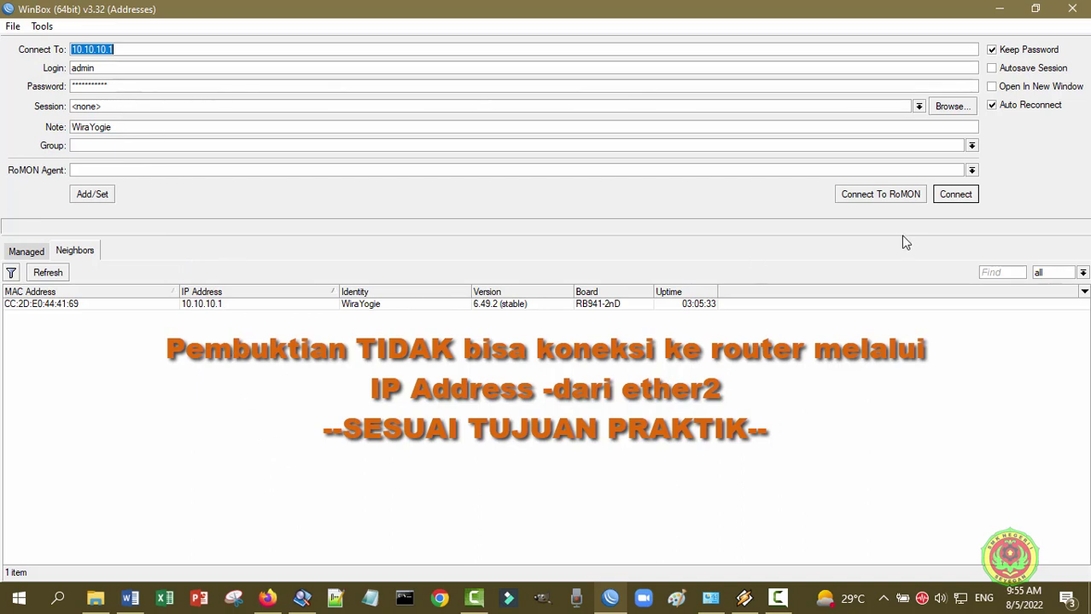
pyautogui.click(955, 195)
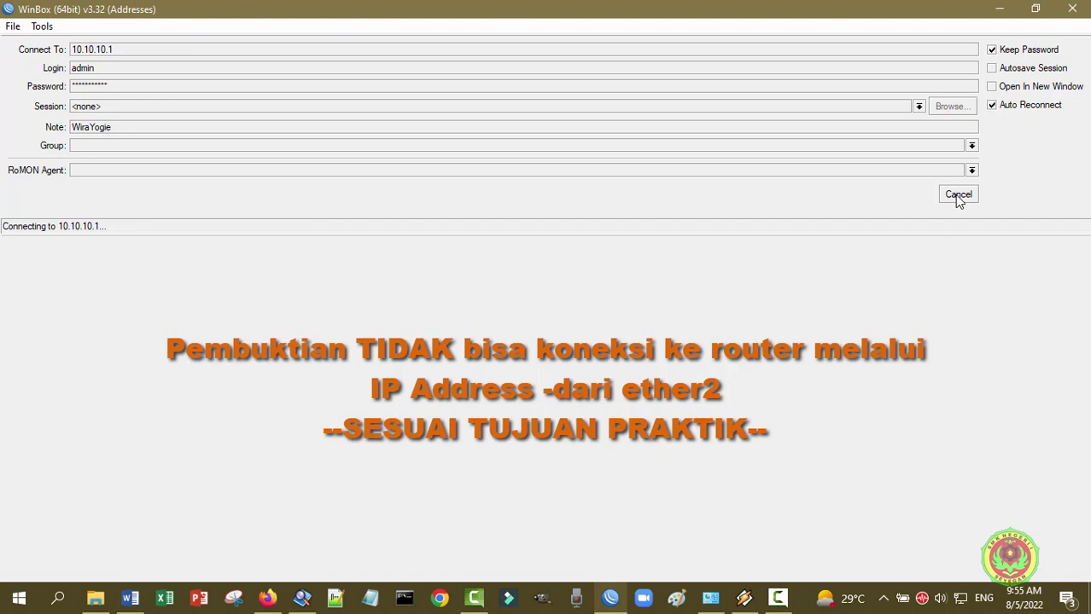
pyautogui.click(958, 195)
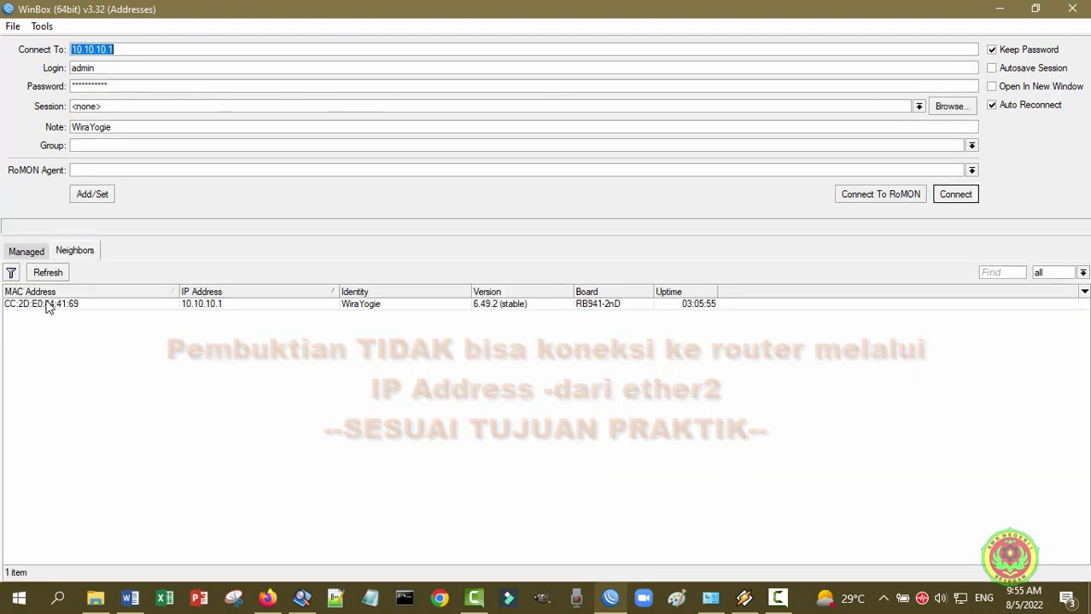
# - Retry connecting by MAC CC:2D:E0:44:41:69 and cancel the attempt after it fails
pyautogui.click(48, 305)
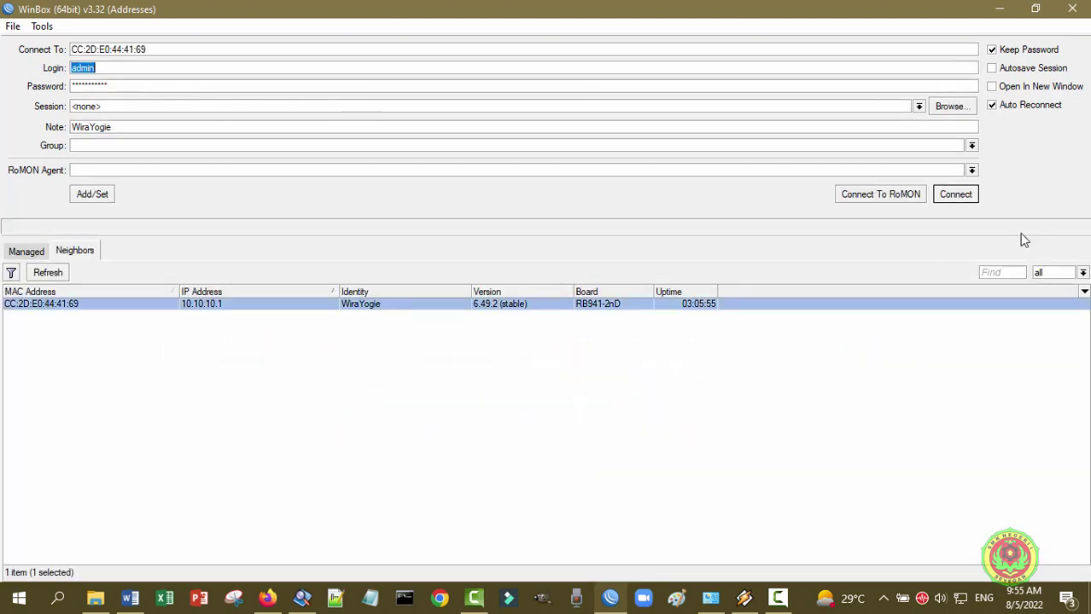
pyautogui.click(961, 197)
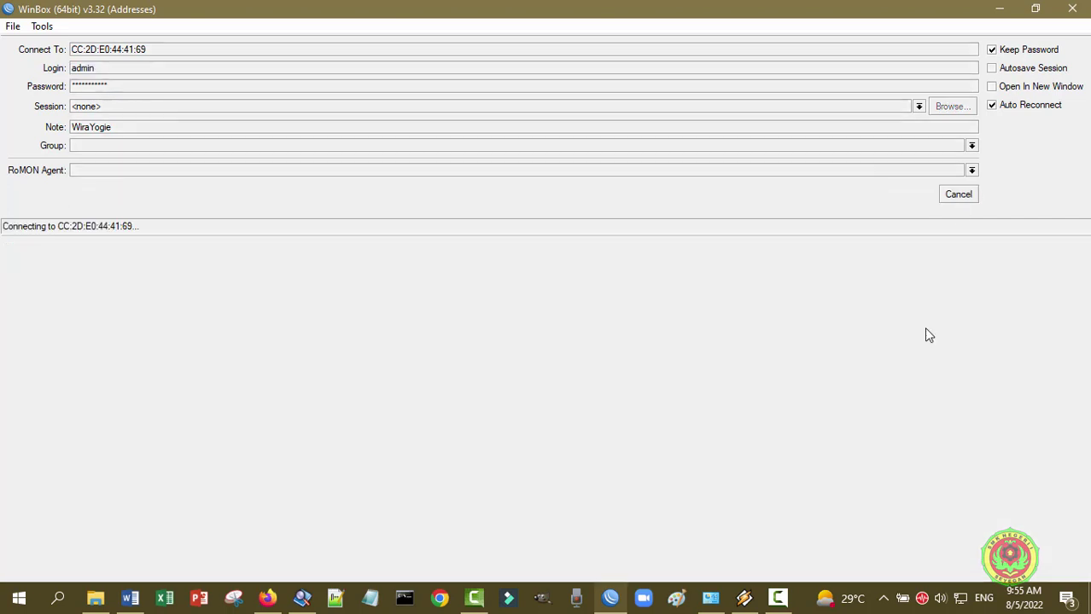
pyautogui.click(961, 196)
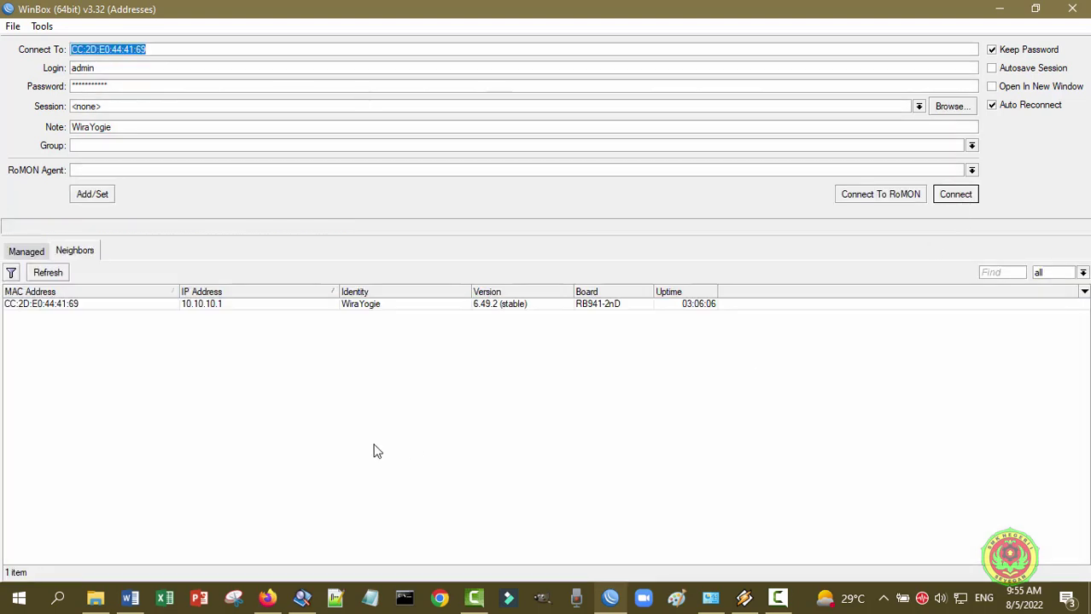
pyautogui.click(373, 452)
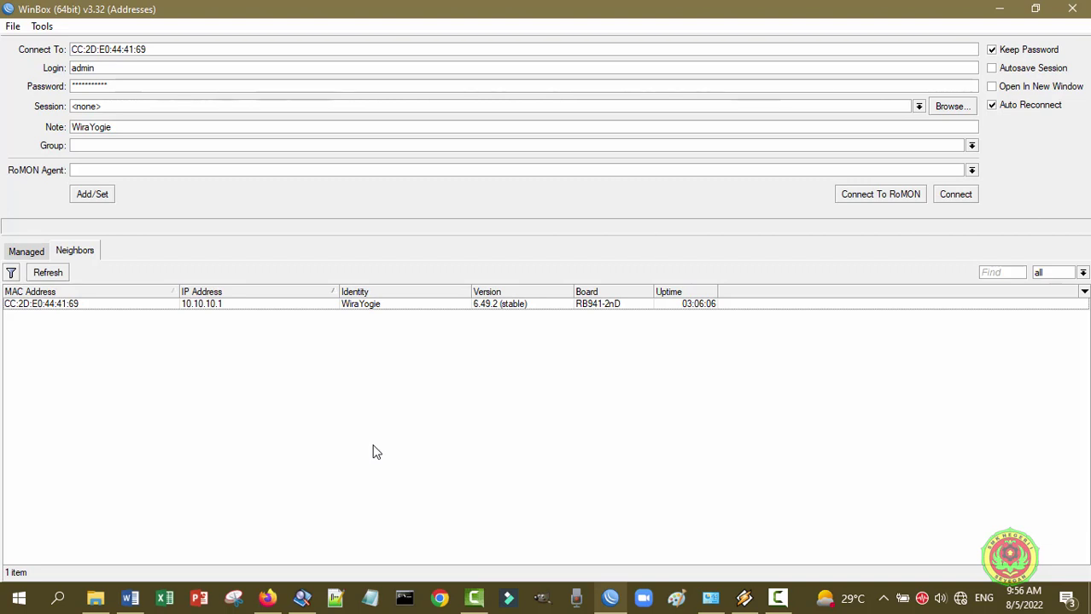
pyautogui.click(710, 597)
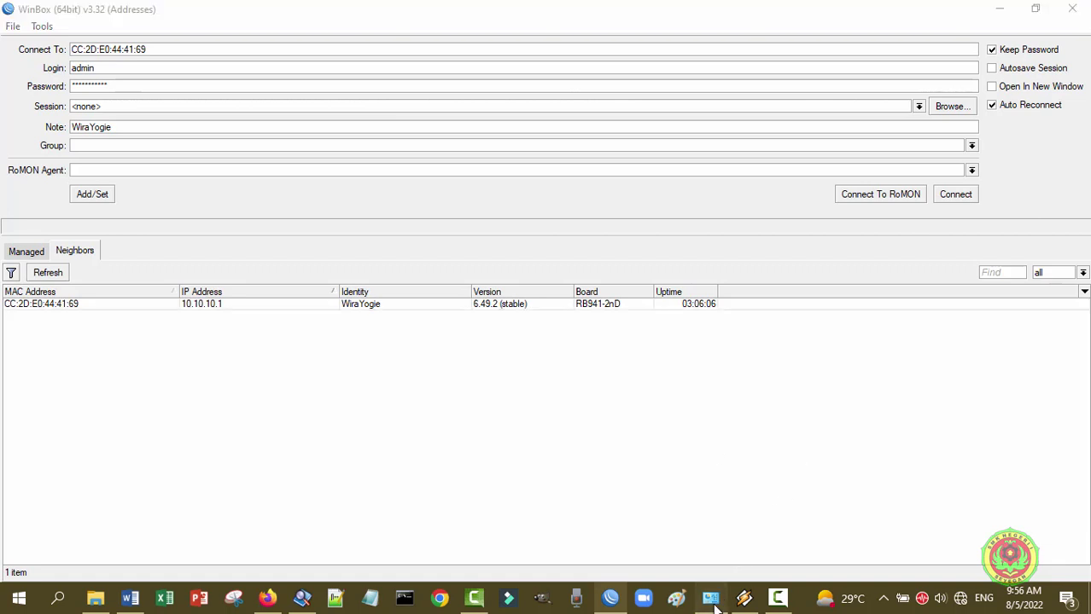
# - Switch the Ethernet adapter's IPv4 to a fixed address and enter IP 30.30.30.2
pyautogui.rightClick(436, 190)
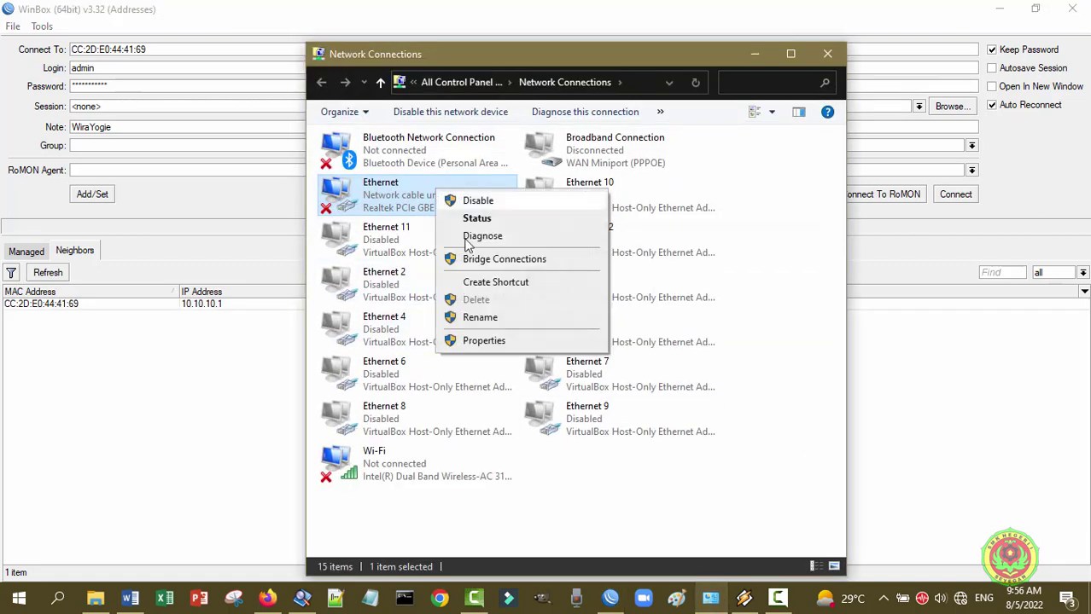
pyautogui.click(483, 340)
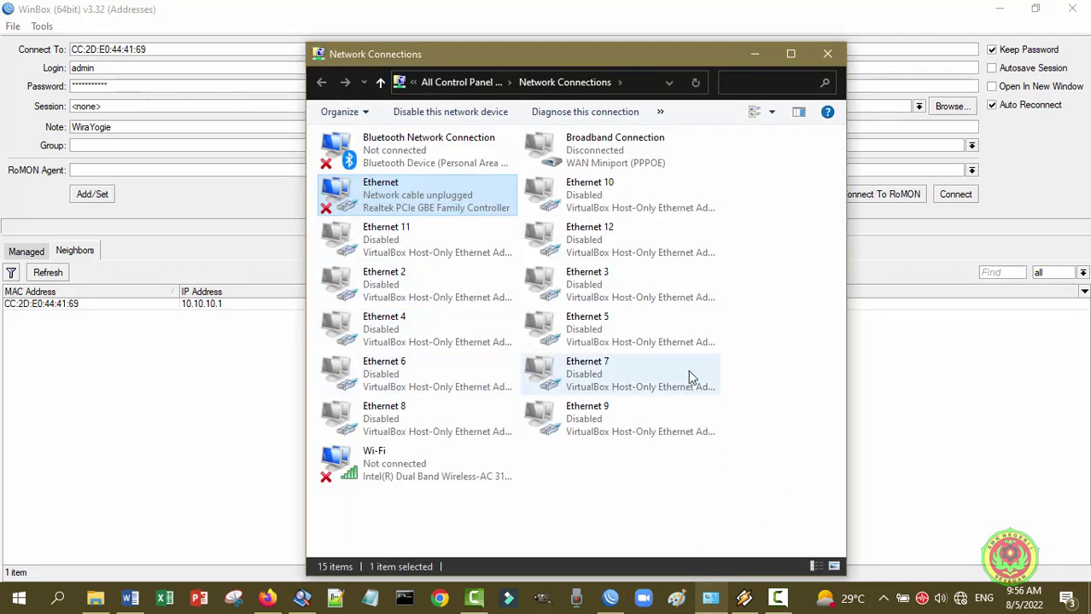
pyautogui.click(449, 309)
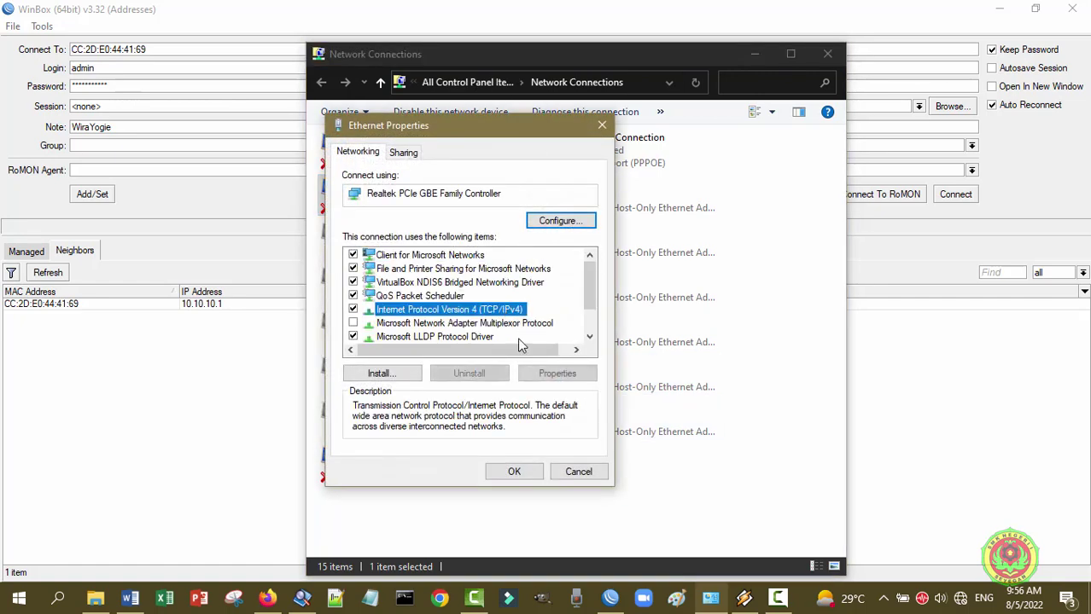
pyautogui.click(540, 376)
pyautogui.click(439, 303)
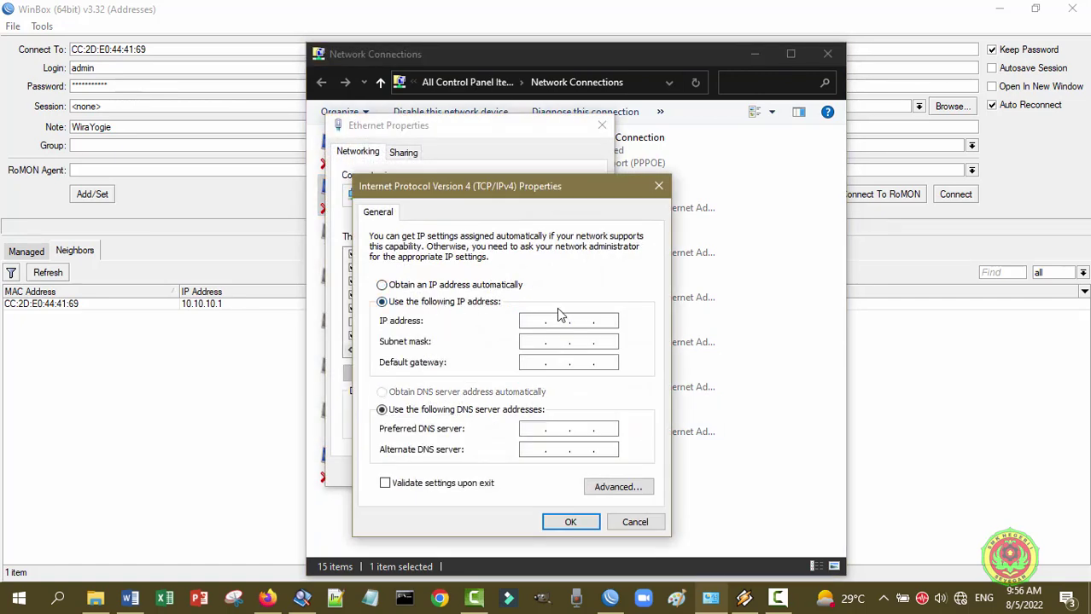
pyautogui.click(537, 318)
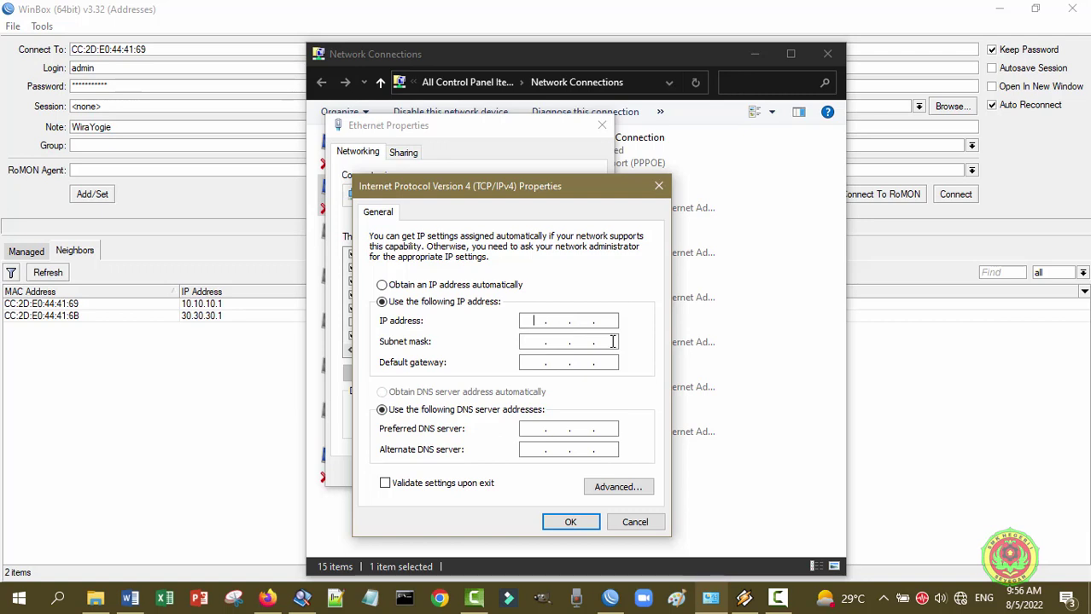
pyautogui.write('30...')
pyautogui.click(612, 342)
pyautogui.click(559, 322)
pyautogui.write('30..')
pyautogui.press('Tab')
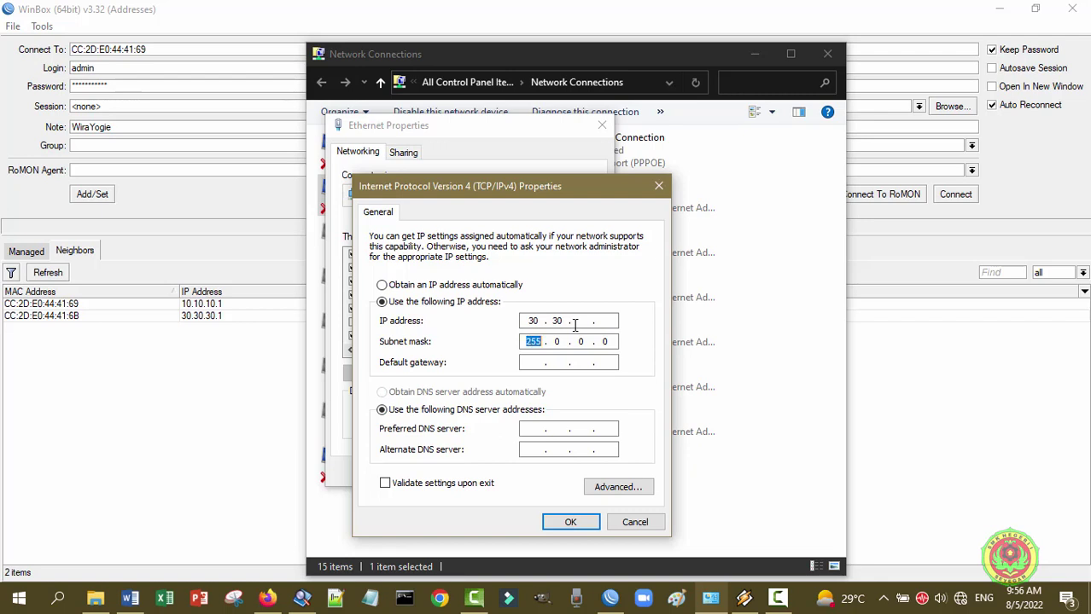
pyautogui.click(587, 321)
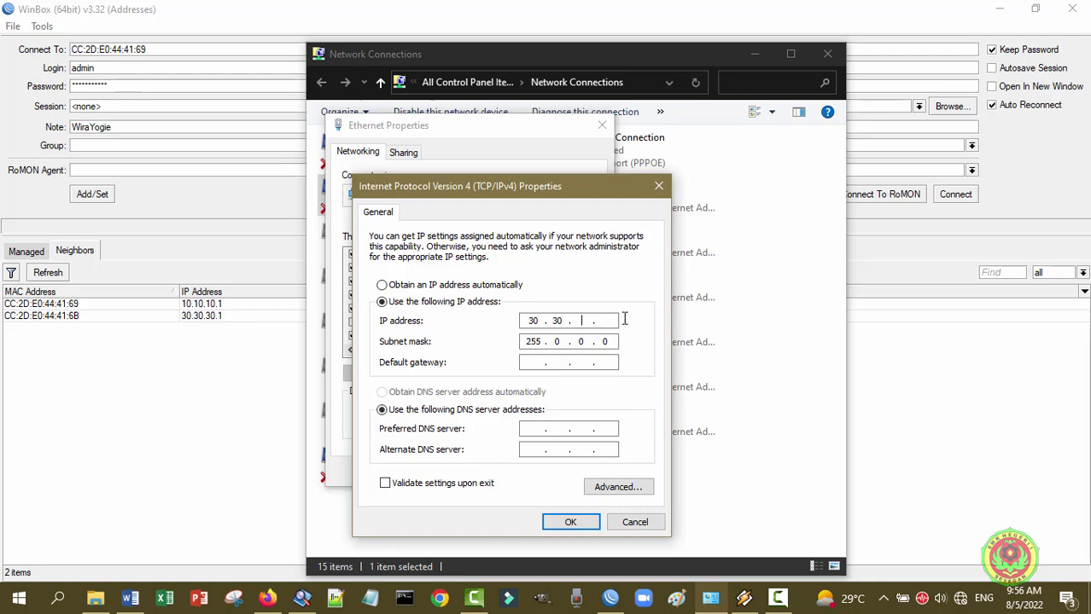
pyautogui.write('30 . 2')
# - Enter mask 255.255.255.0, gateway 30.30.30.1 and DNS 30.30.30.1, then apply and close
pyautogui.doubleClick(557, 342)
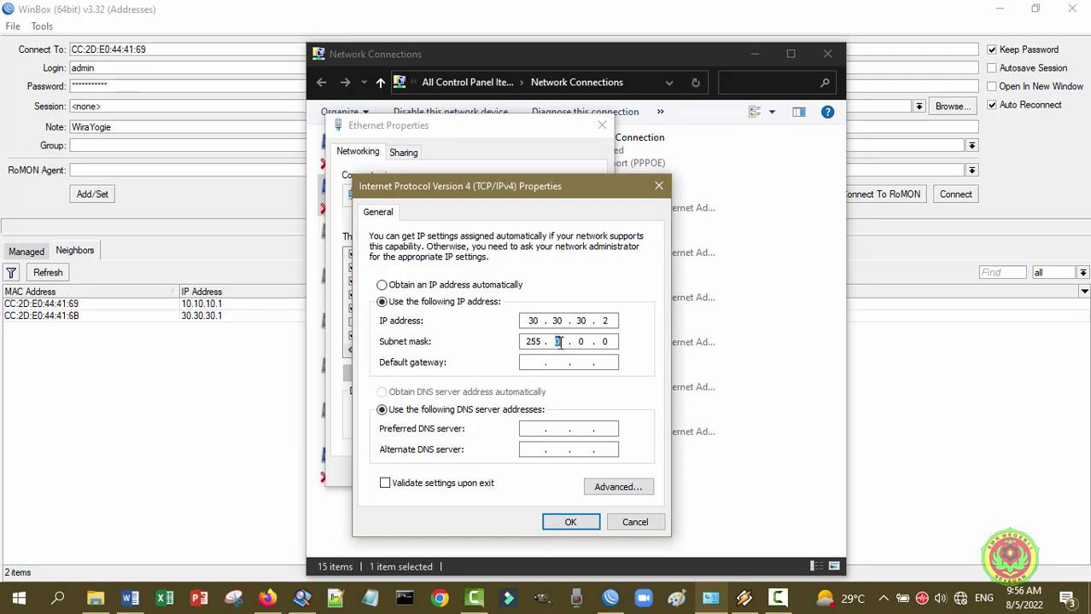
pyautogui.write('255 . 255 . 255')
pyautogui.click(539, 365)
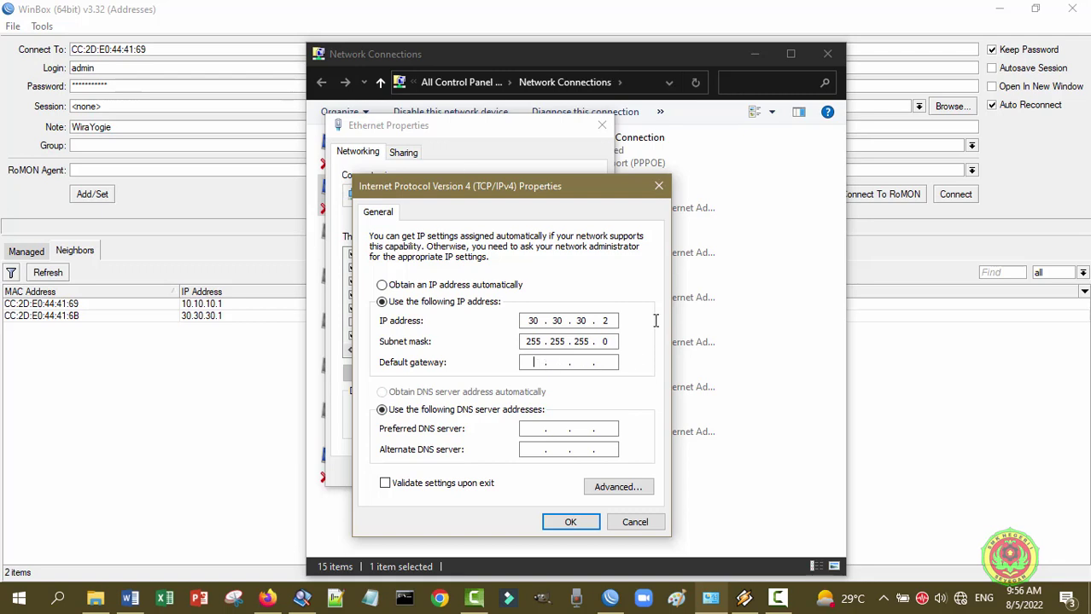
pyautogui.write('30...')
pyautogui.click(558, 366)
pyautogui.write('30')
pyautogui.write('30 .')
pyautogui.write('1')
pyautogui.click(537, 428)
pyautogui.write('30.30')
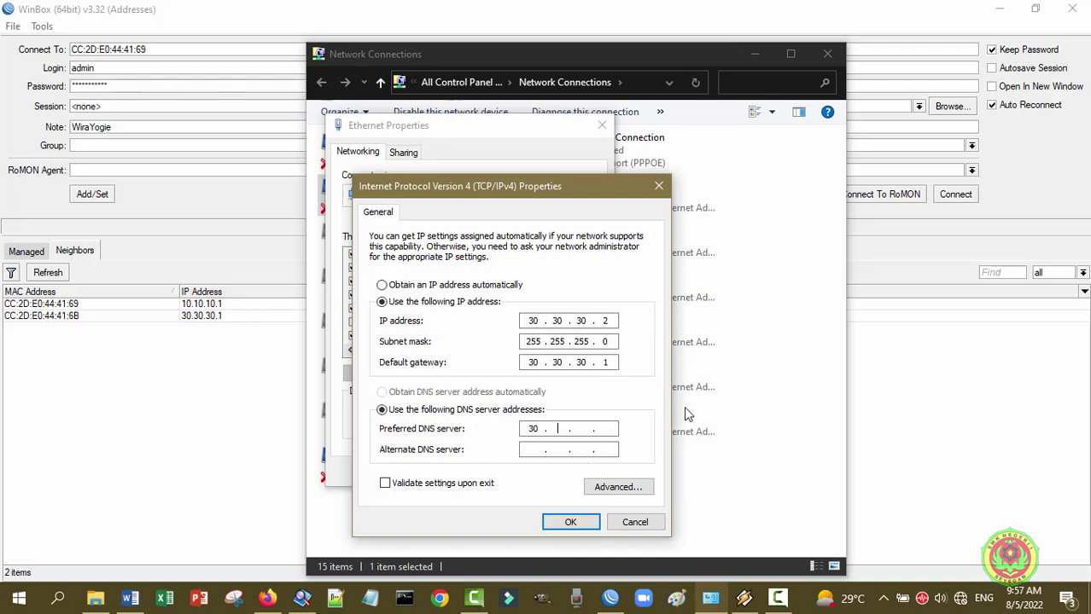
pyautogui.write('.30.1')
pyautogui.click(595, 528)
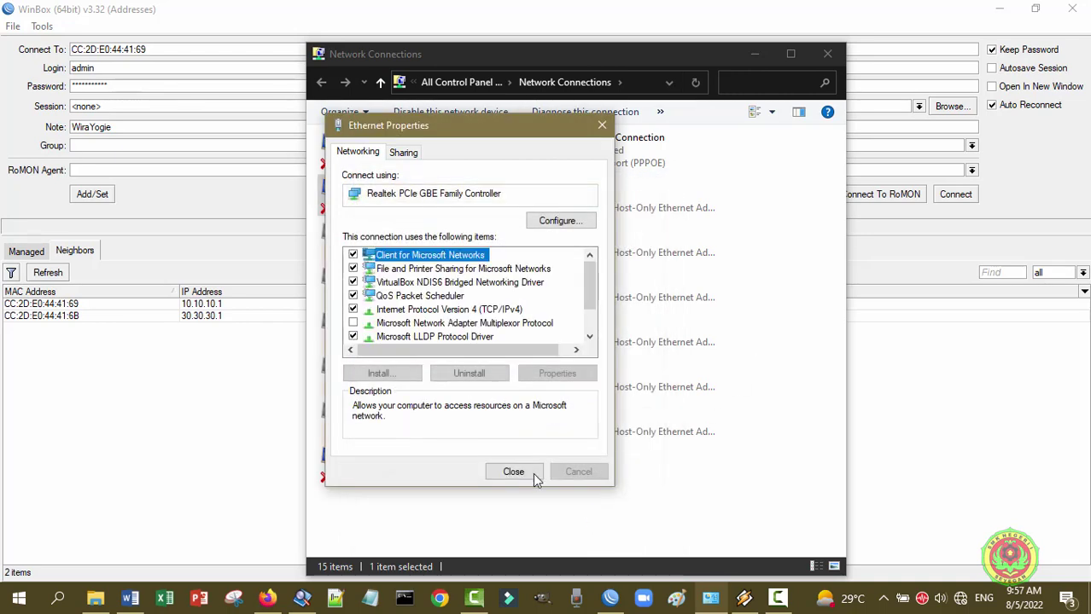
pyautogui.click(517, 470)
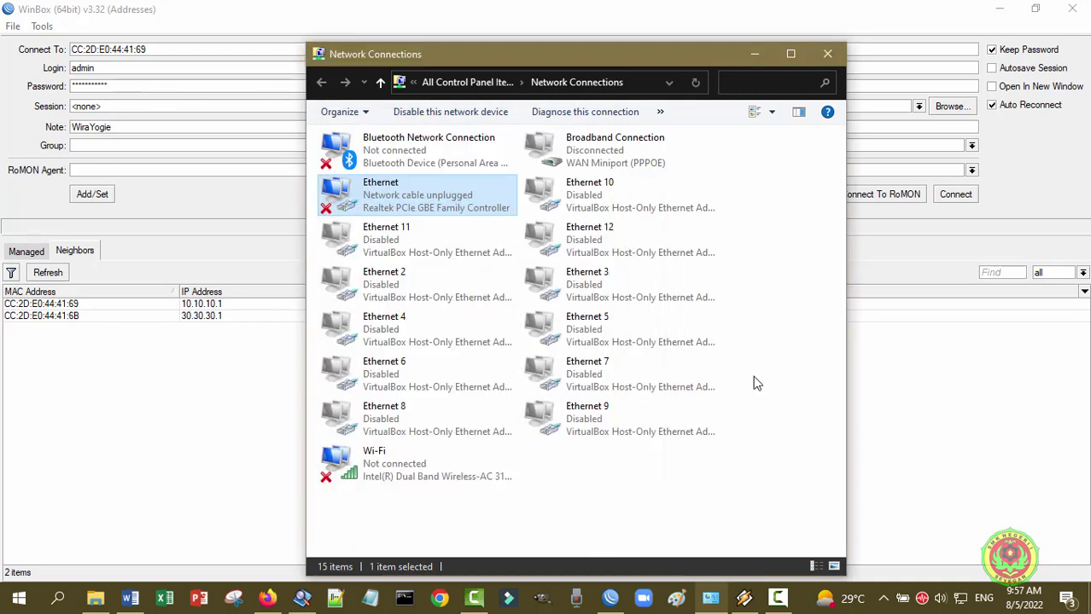
# - Log in to the router at 30.30.30.1 and maximize the WinBox session
pyautogui.click(755, 55)
pyautogui.click(57, 274)
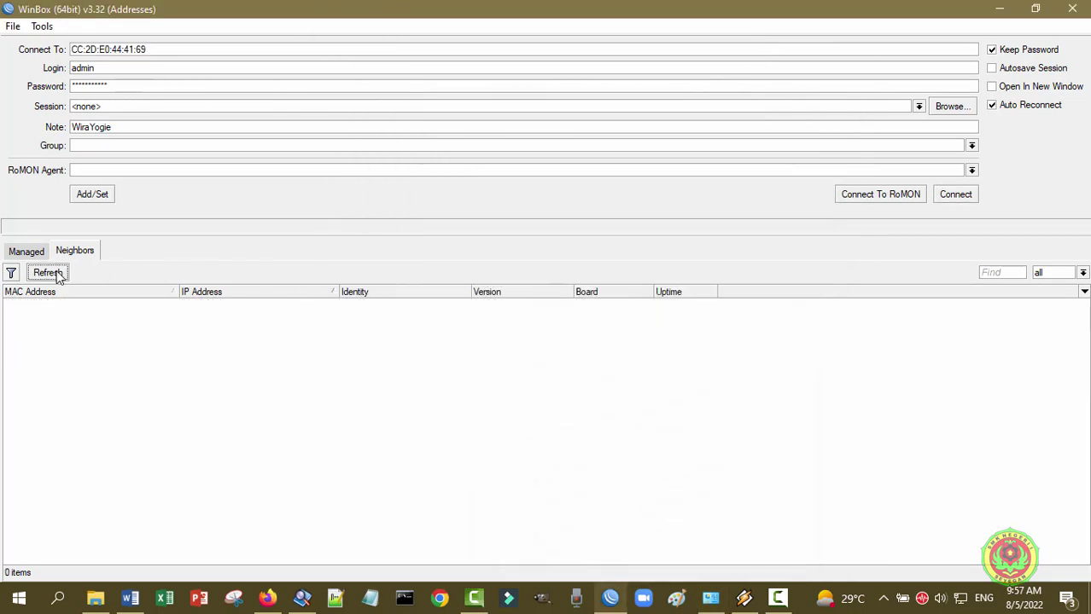
pyautogui.click(218, 305)
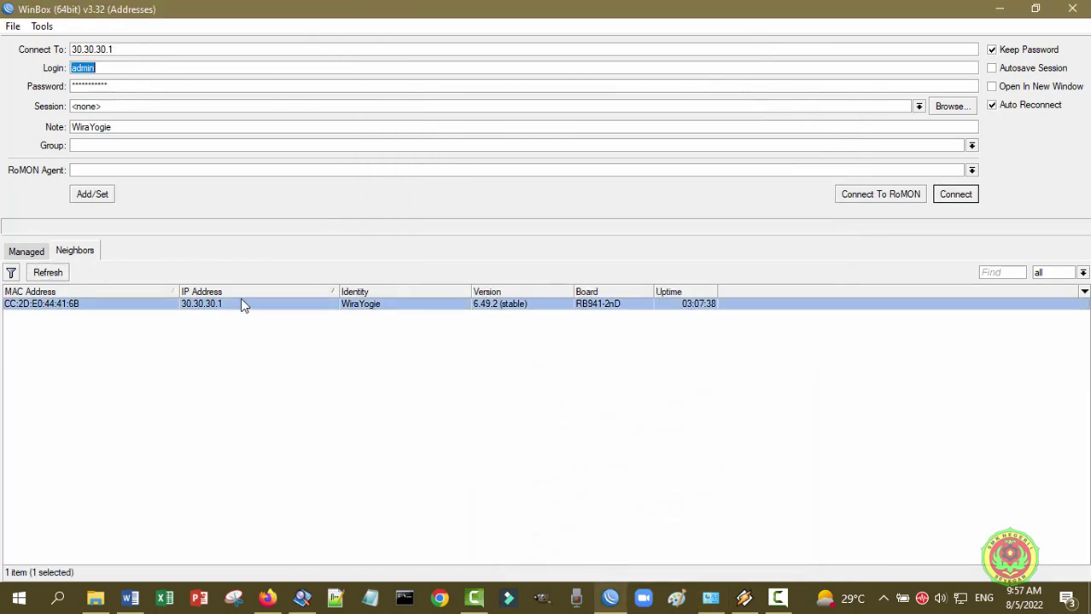
pyautogui.click(947, 196)
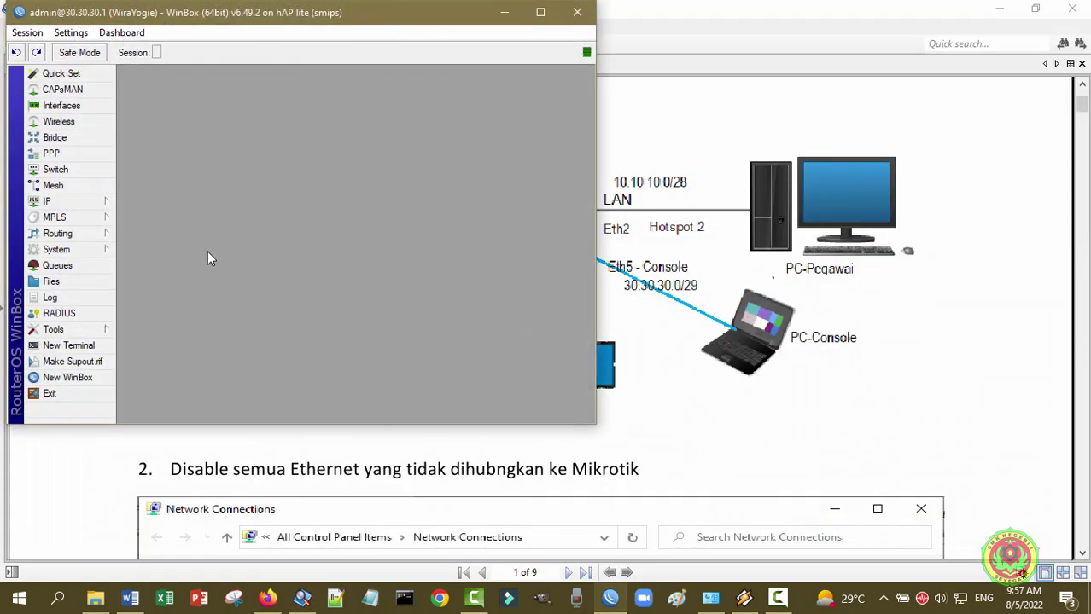
pyautogui.click(541, 11)
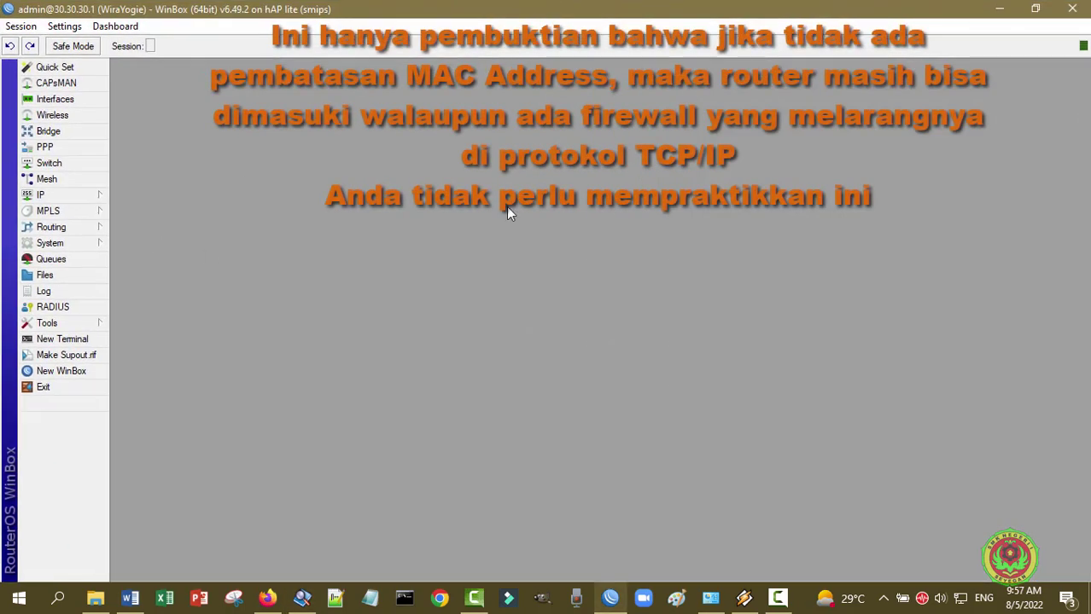
# - Set the MAC WinBox Server's Allowed Interface List to all, apply it, and exit the session
pyautogui.click(92, 325)
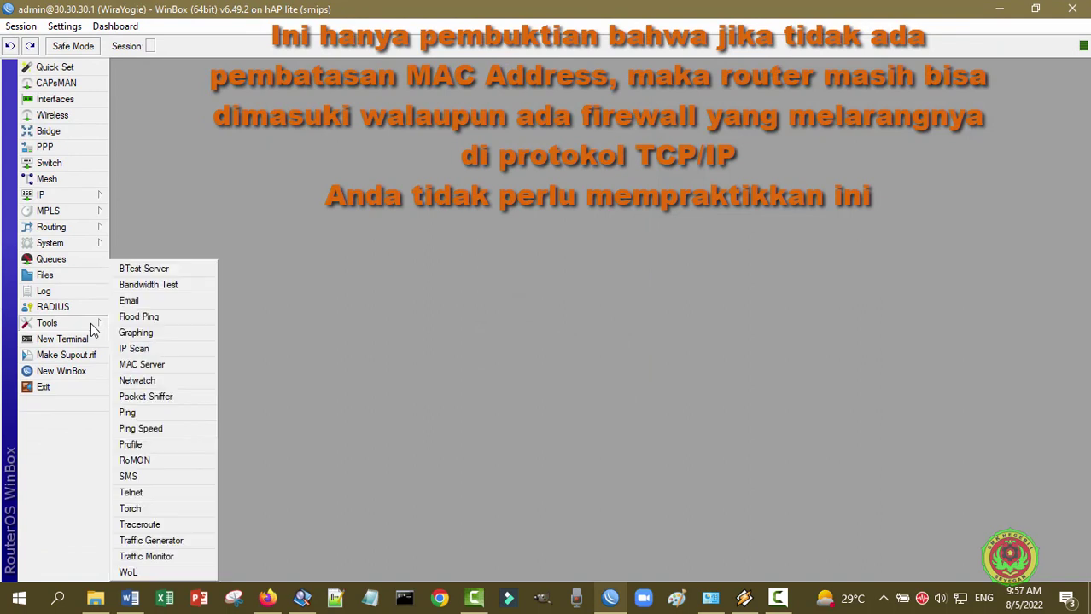
pyautogui.click(173, 365)
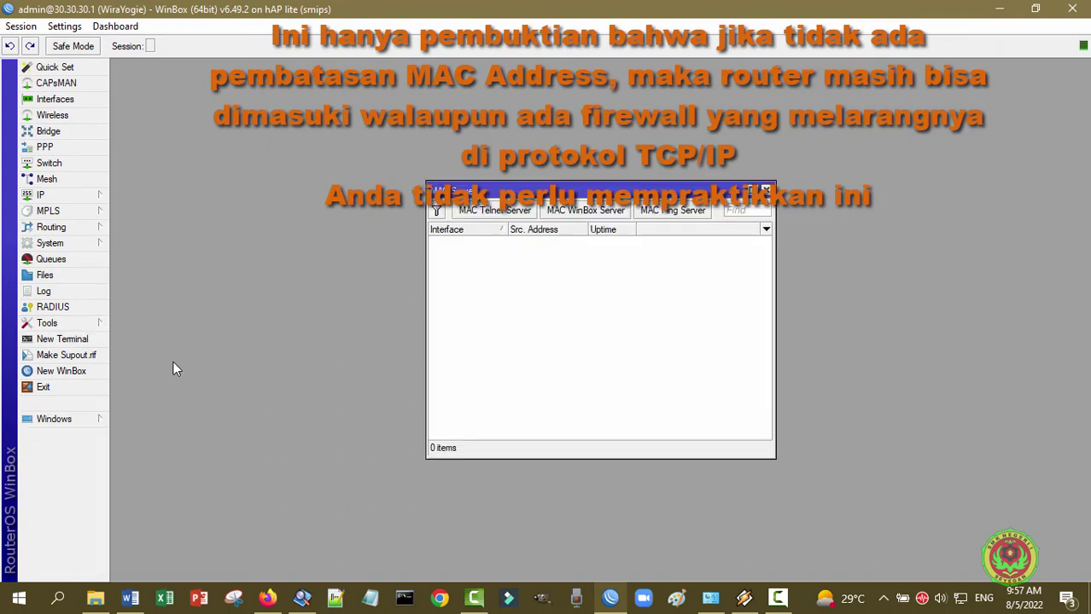
pyautogui.click(585, 210)
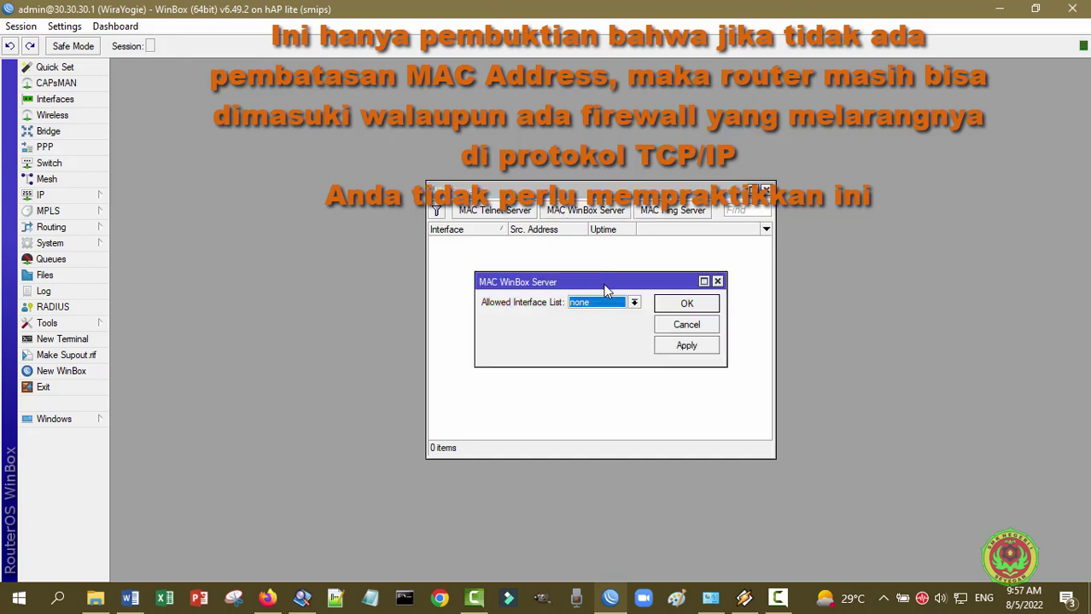
pyautogui.click(633, 303)
pyautogui.click(630, 315)
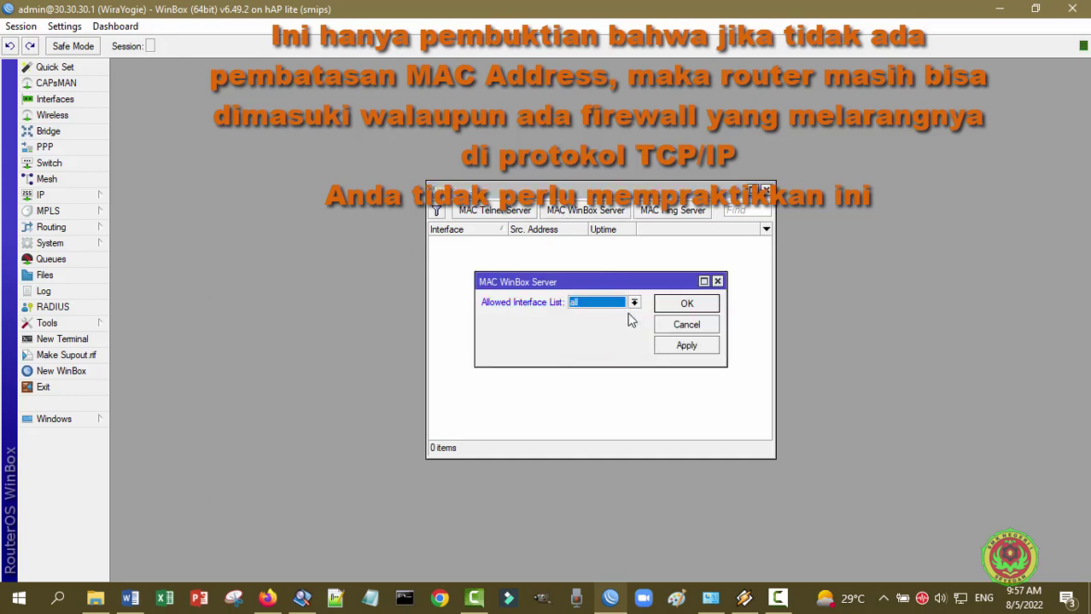
pyautogui.click(691, 346)
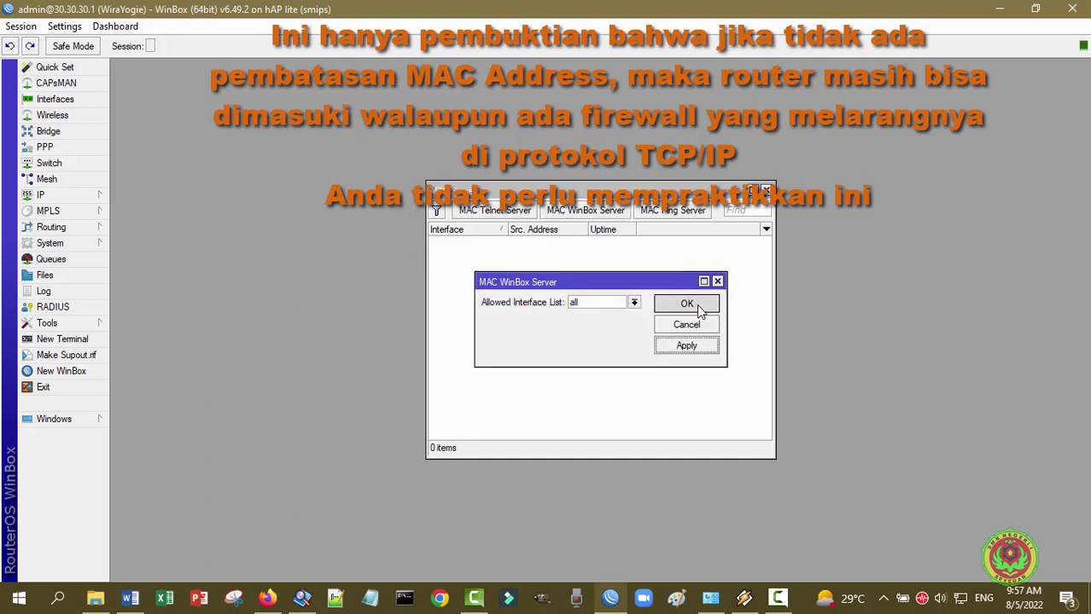
pyautogui.click(691, 304)
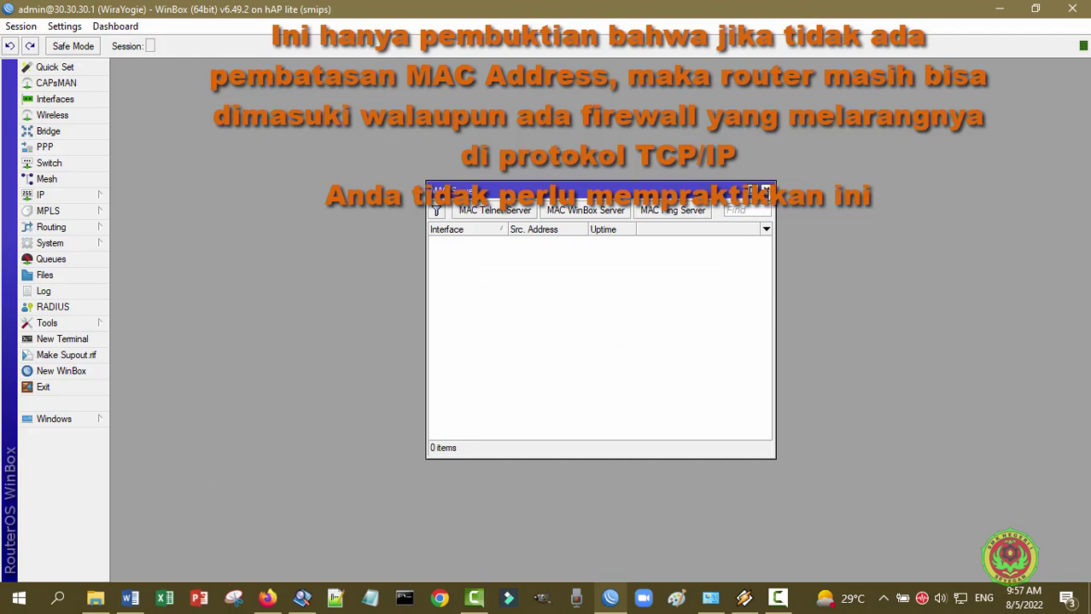
pyautogui.click(766, 190)
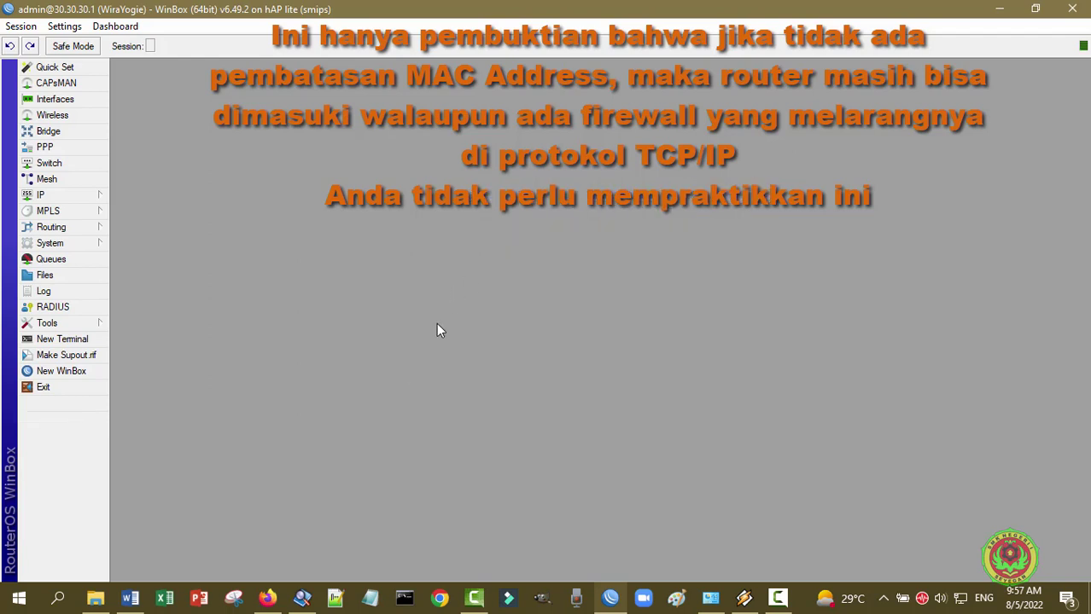
pyautogui.click(81, 386)
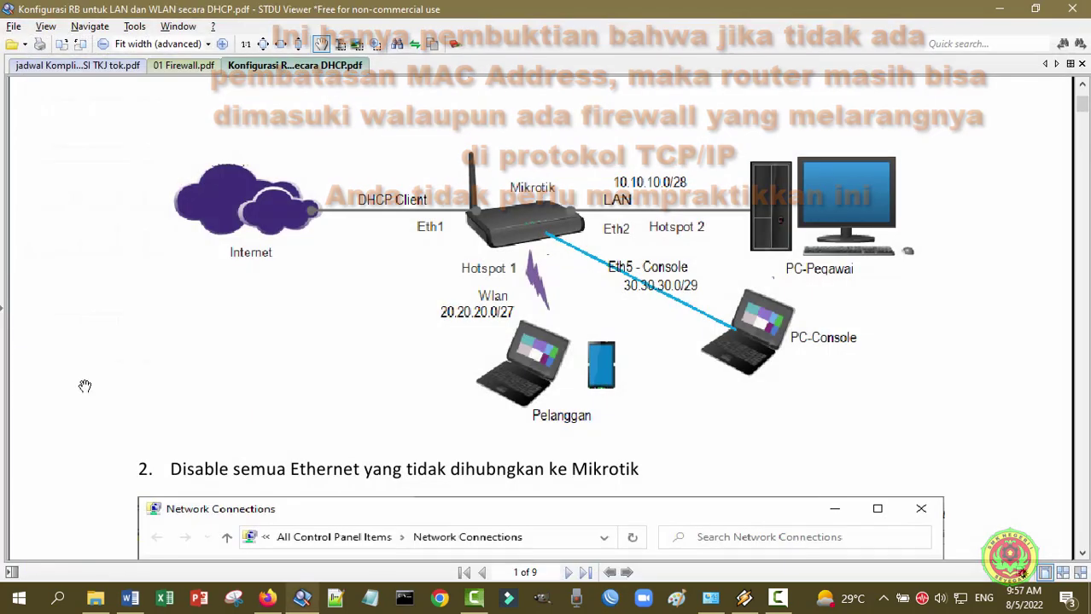
# - Connect to the router by MAC CC:2D:E0:44:41:6B, then exit the session back to the login window
pyautogui.click(610, 590)
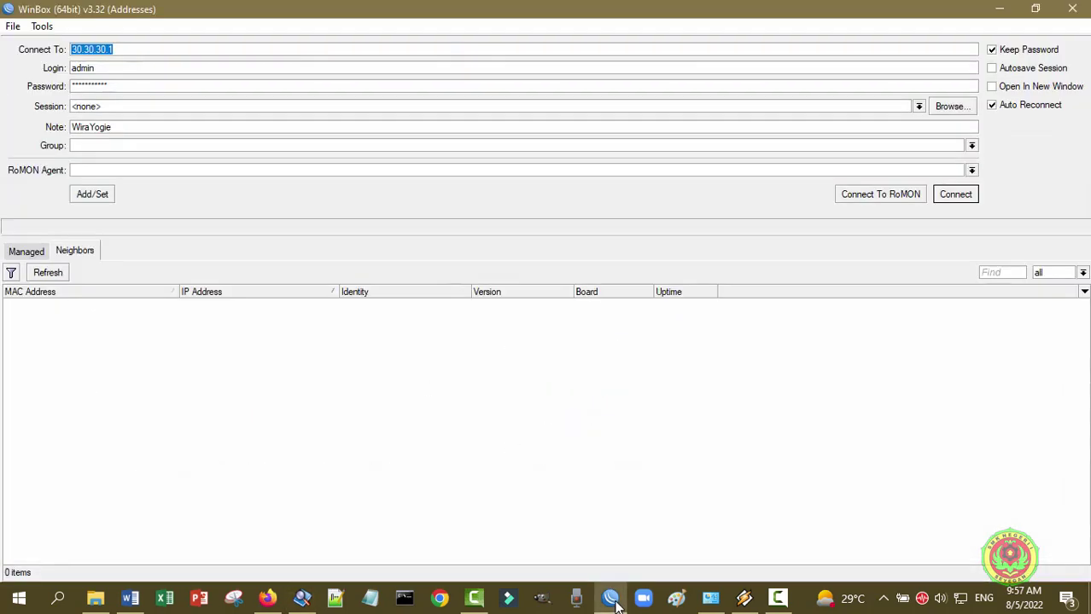
pyautogui.click(10, 307)
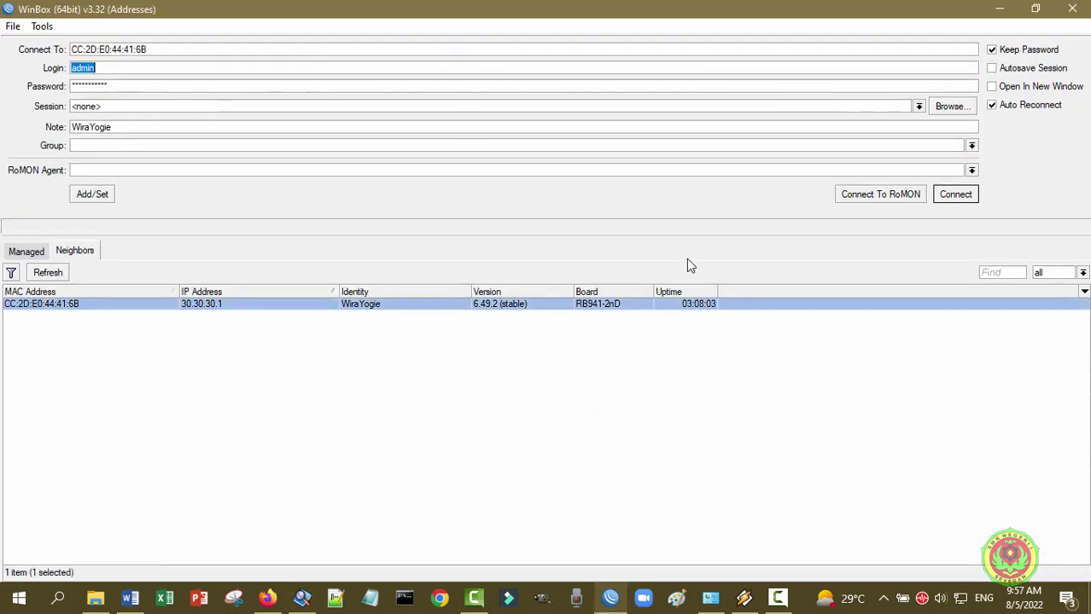
pyautogui.click(126, 86)
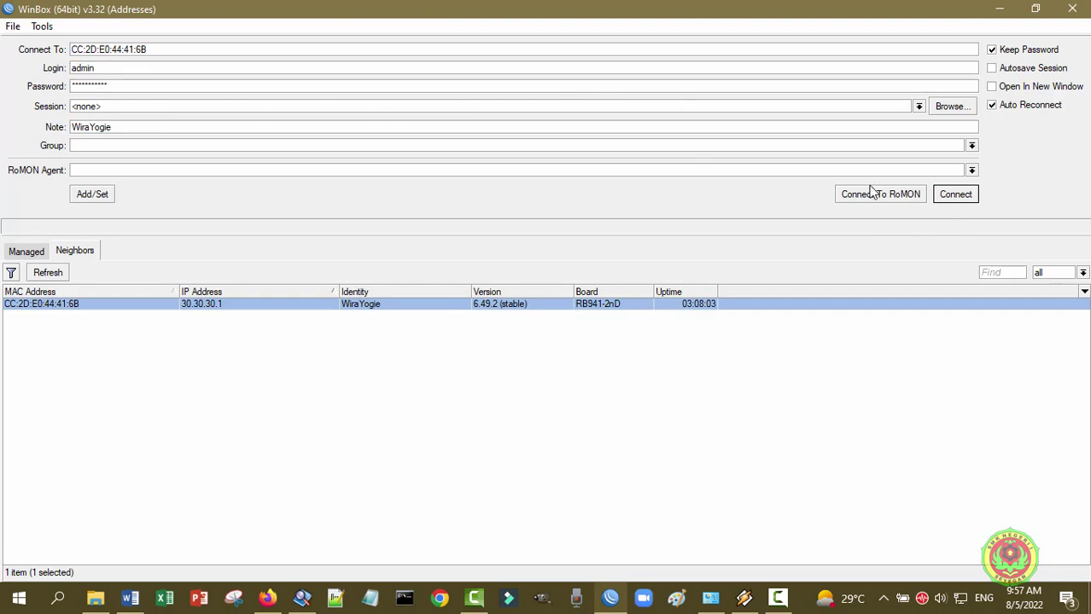
pyautogui.click(958, 195)
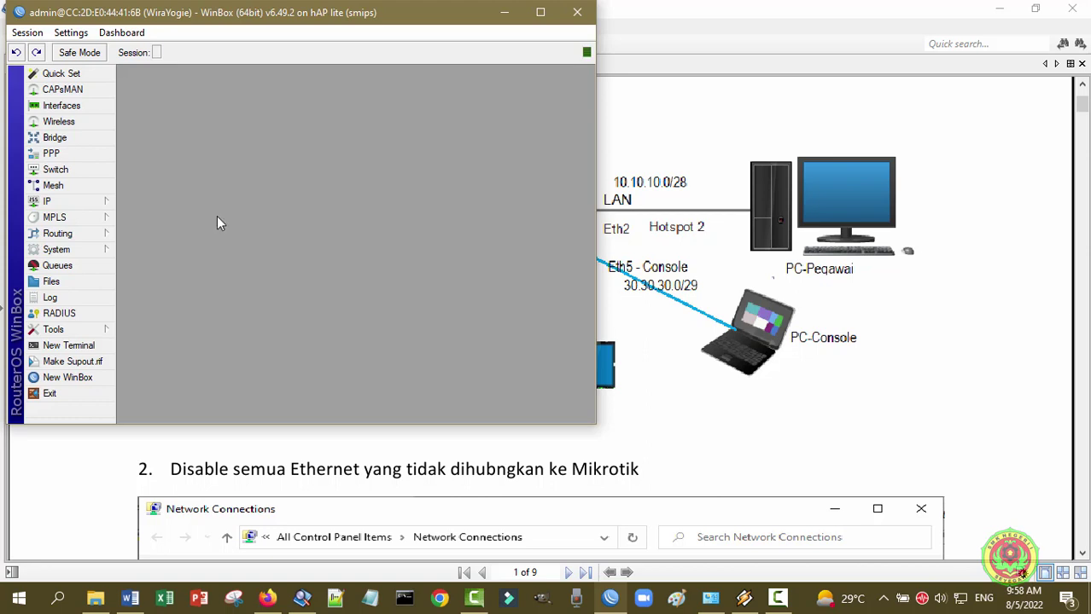
pyautogui.click(95, 397)
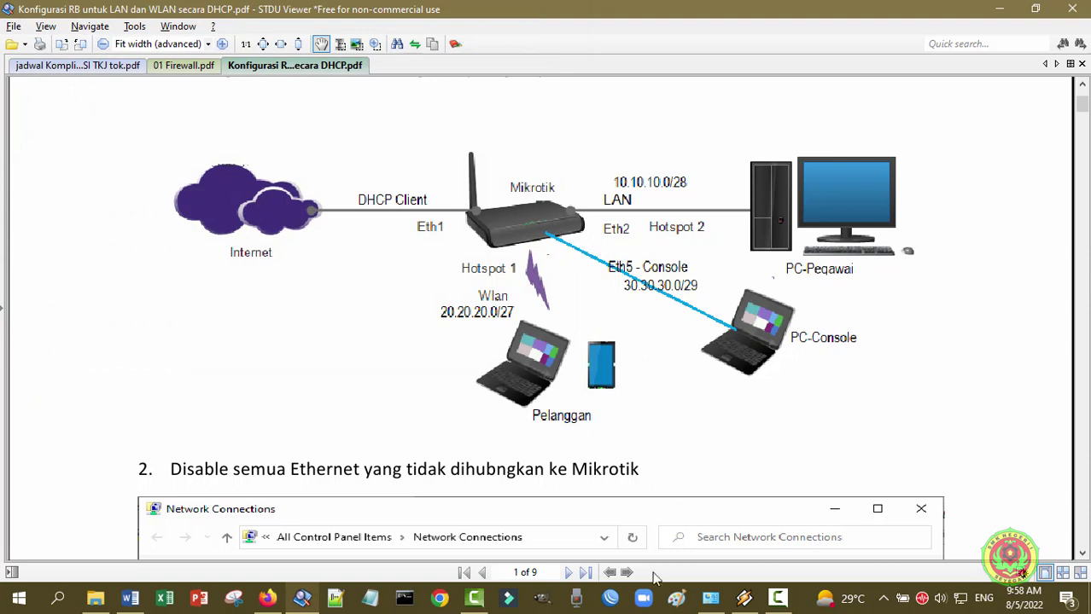
pyautogui.click(611, 599)
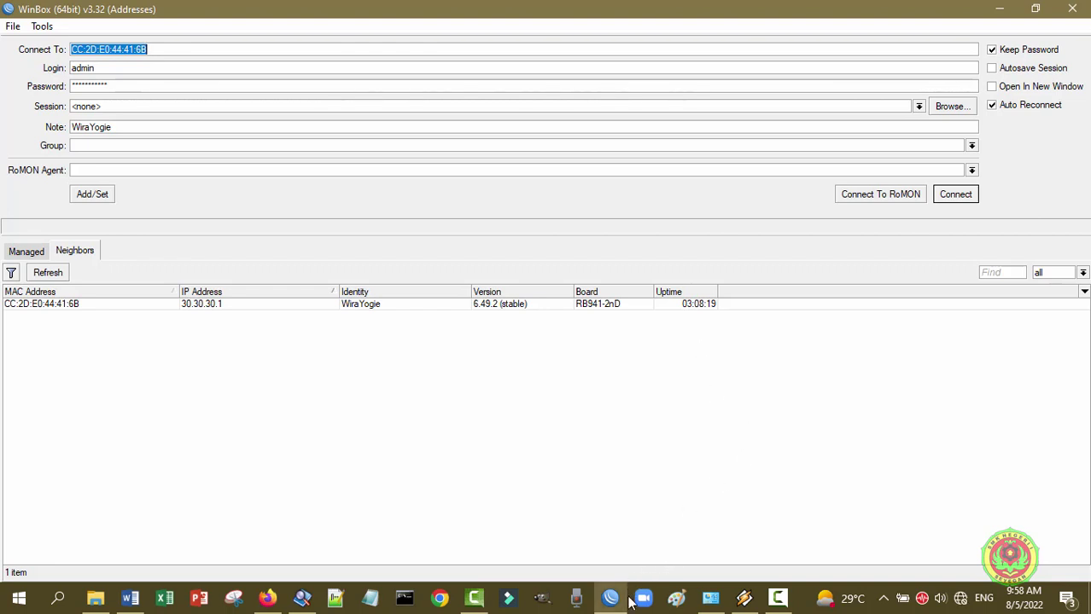
# - Set Ethernet IPv4 and DNS to obtain automatically, then refresh WinBox neighbours to find 10.10.10.1
pyautogui.click(710, 598)
pyautogui.rightClick(397, 209)
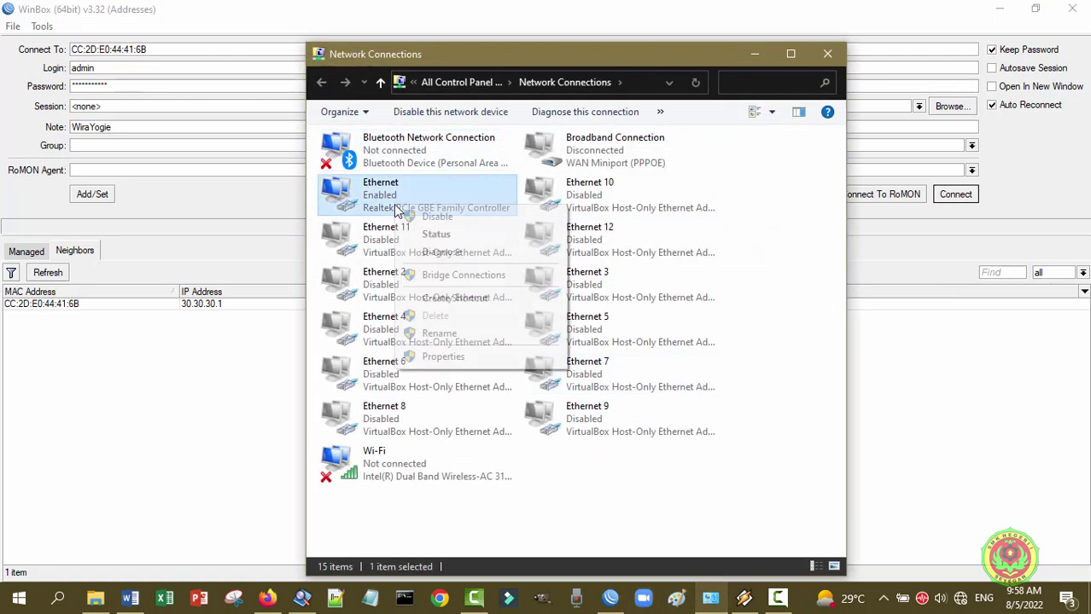
pyautogui.click(445, 357)
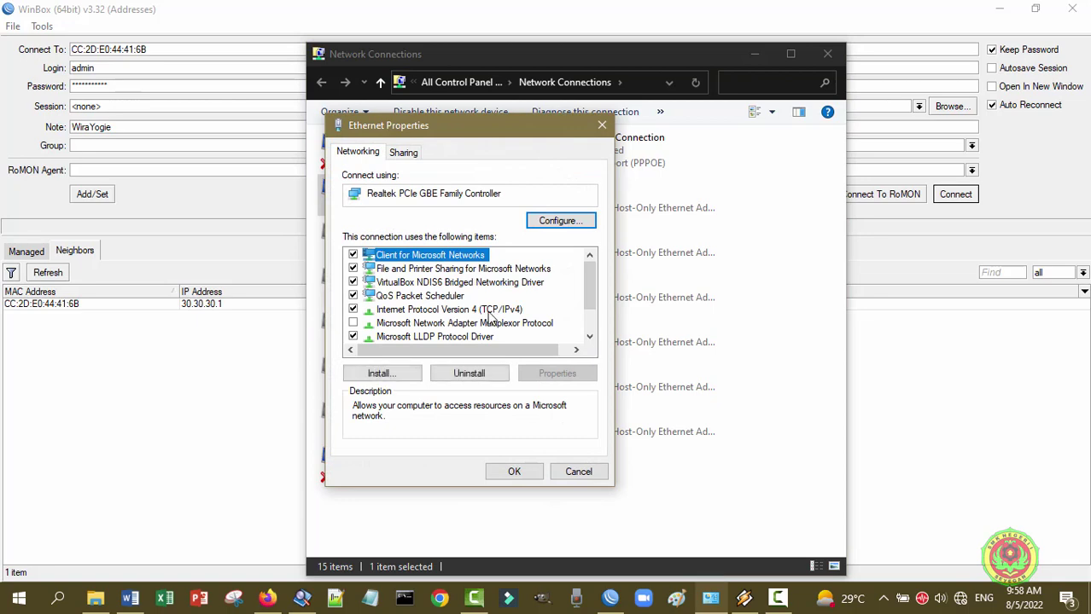
pyautogui.click(489, 311)
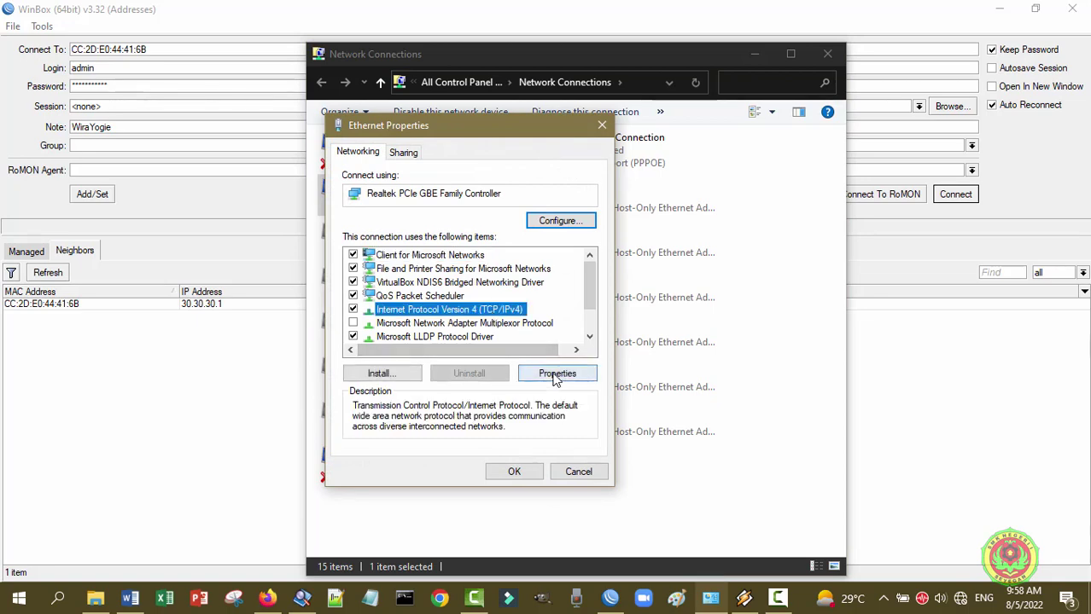
pyautogui.click(557, 374)
pyautogui.click(472, 287)
pyautogui.click(477, 392)
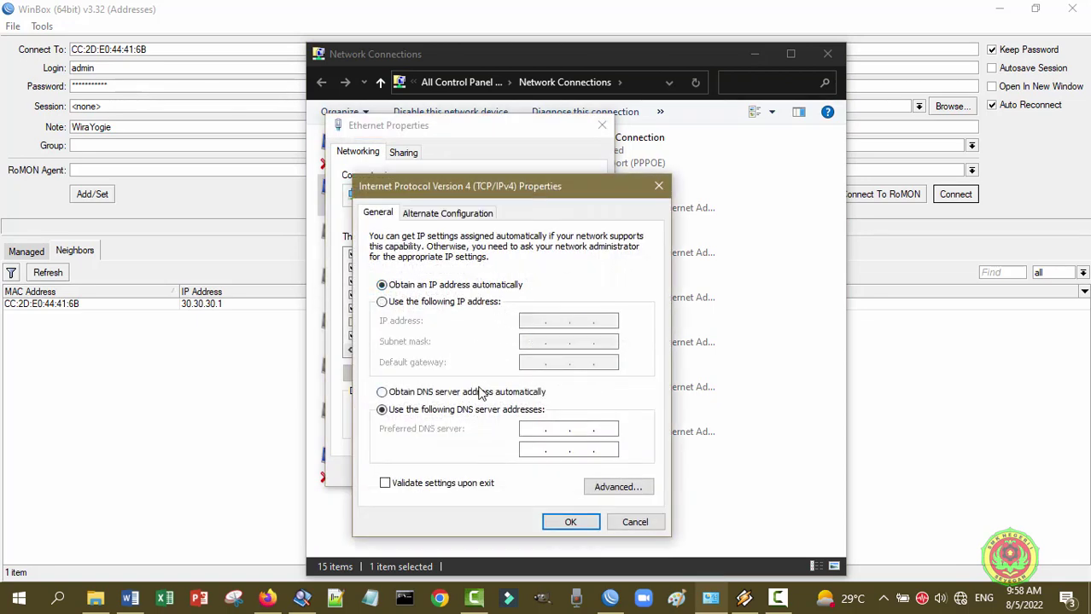
pyautogui.click(570, 522)
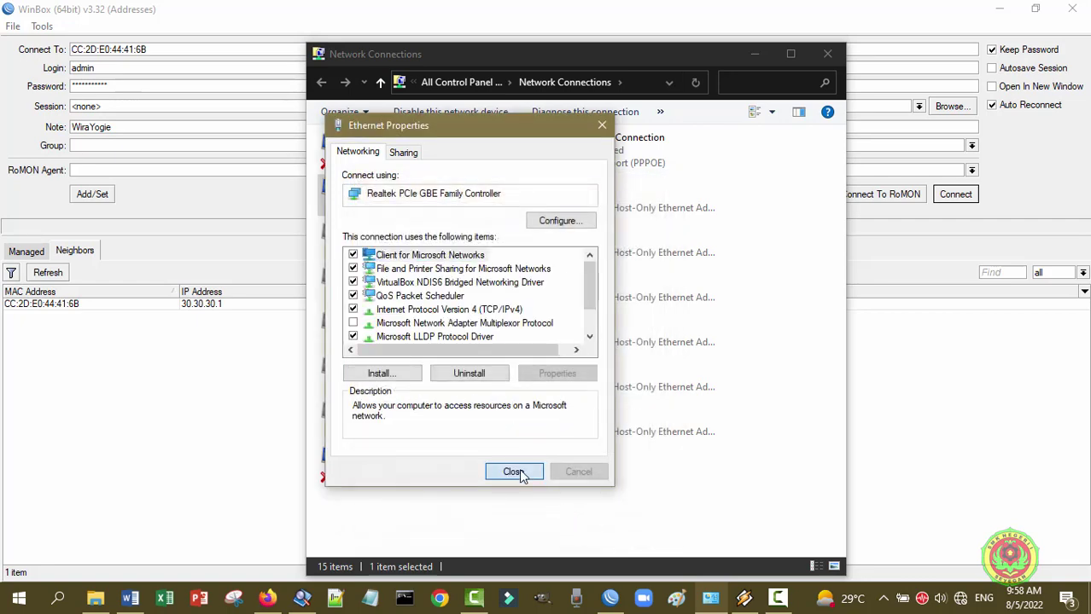
pyautogui.click(513, 472)
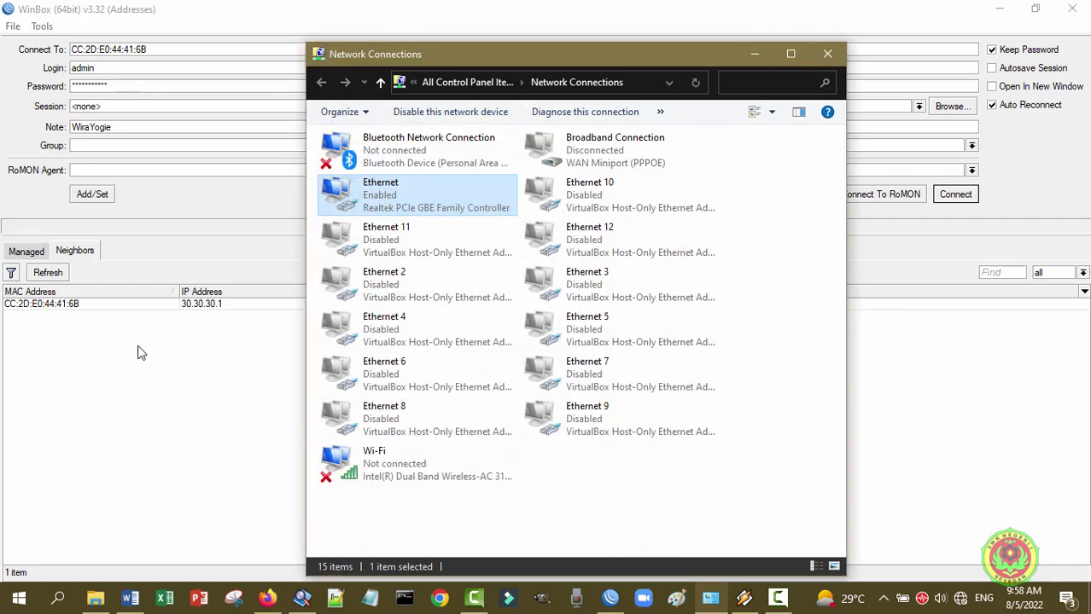
pyautogui.click(174, 417)
pyautogui.click(48, 272)
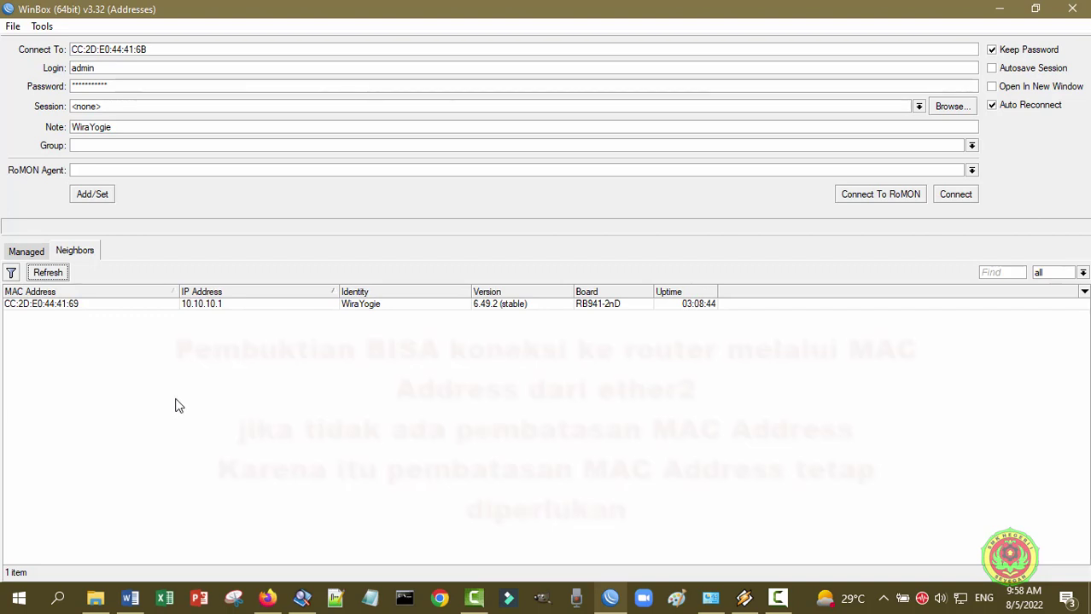
# - Connect to the 10.10.10.1 neighbour via ether2 MAC CC:2D:E0:44:41:69 and maximize the session window
pyautogui.click(33, 307)
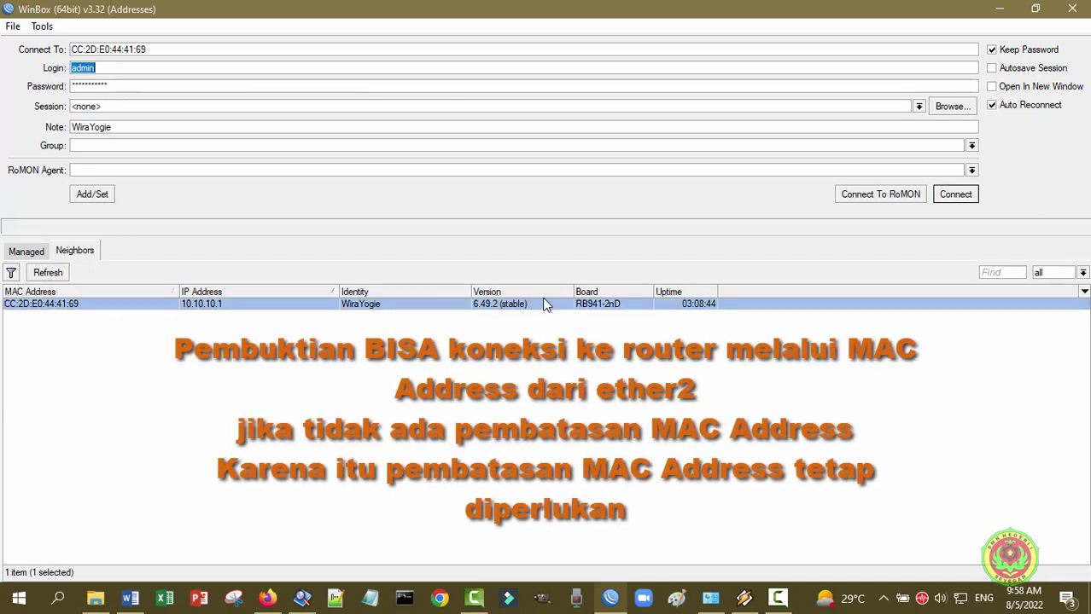
pyautogui.click(956, 198)
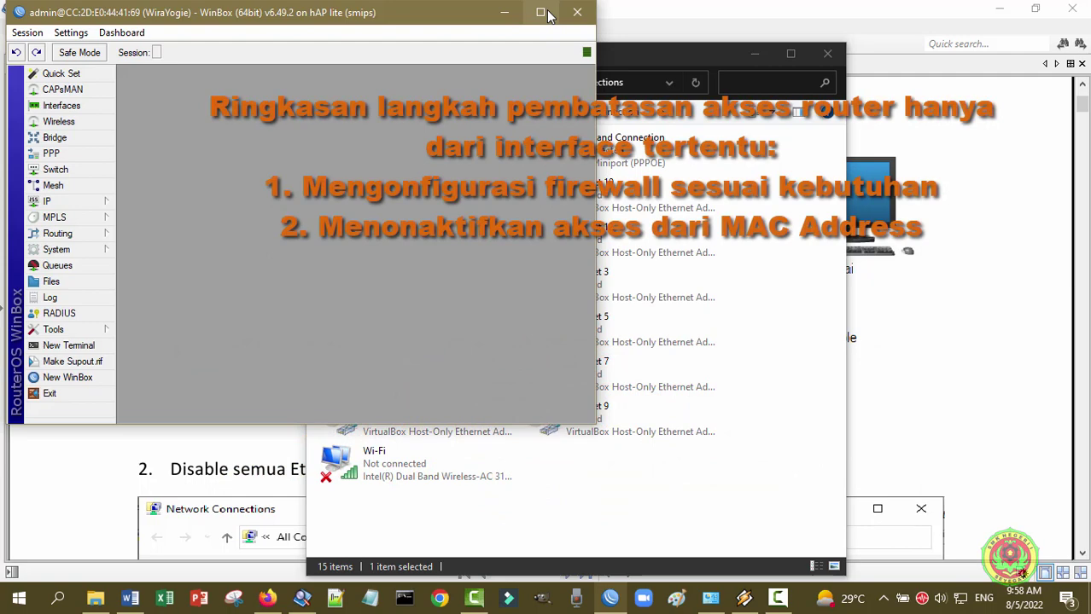
pyautogui.click(547, 11)
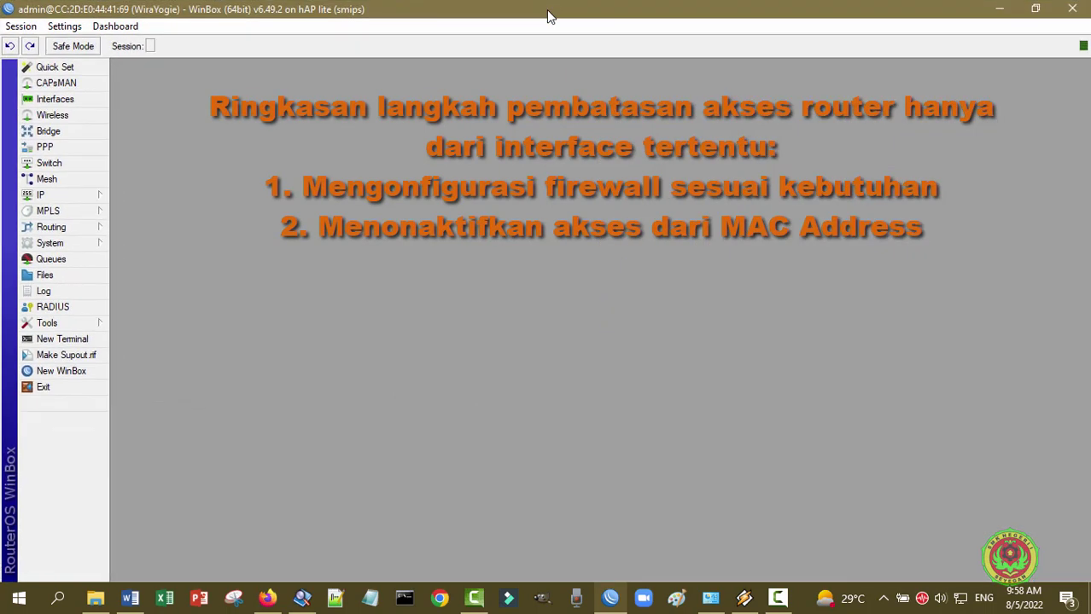